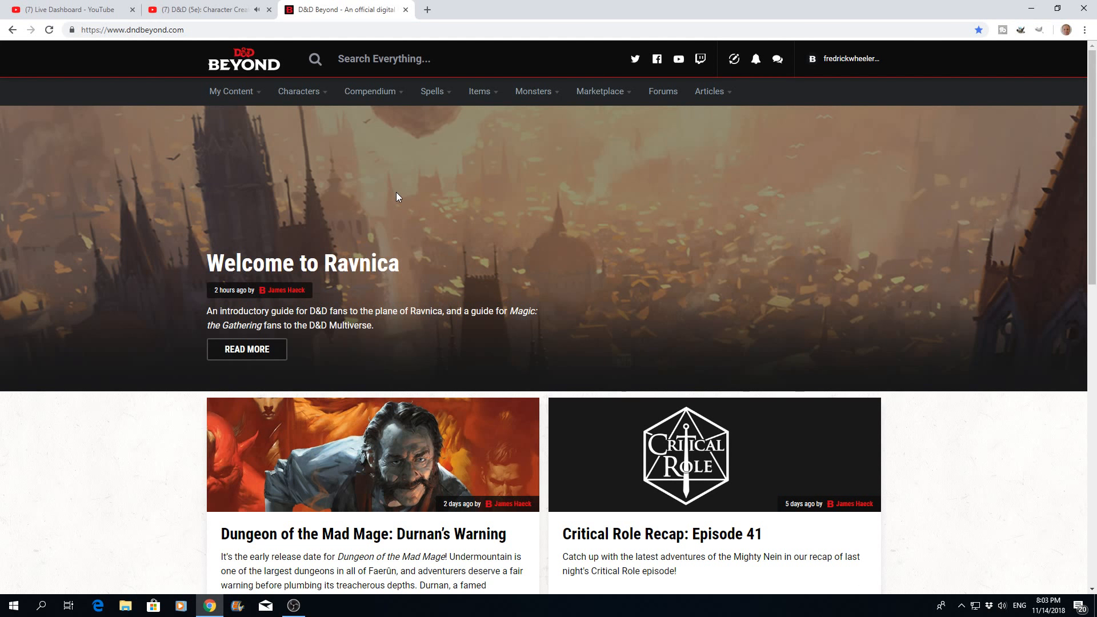
- Start a new character with the Standard creation method, help text enabled, and proceed past the introduction to the character preferences
mouse_move(325, 96)
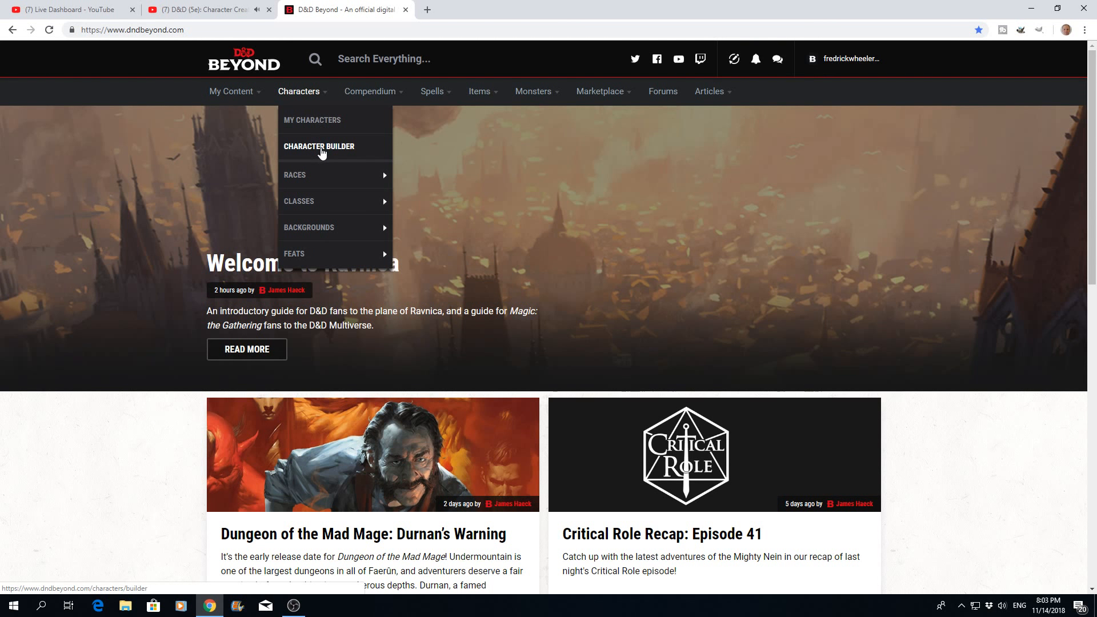
left_click(321, 149)
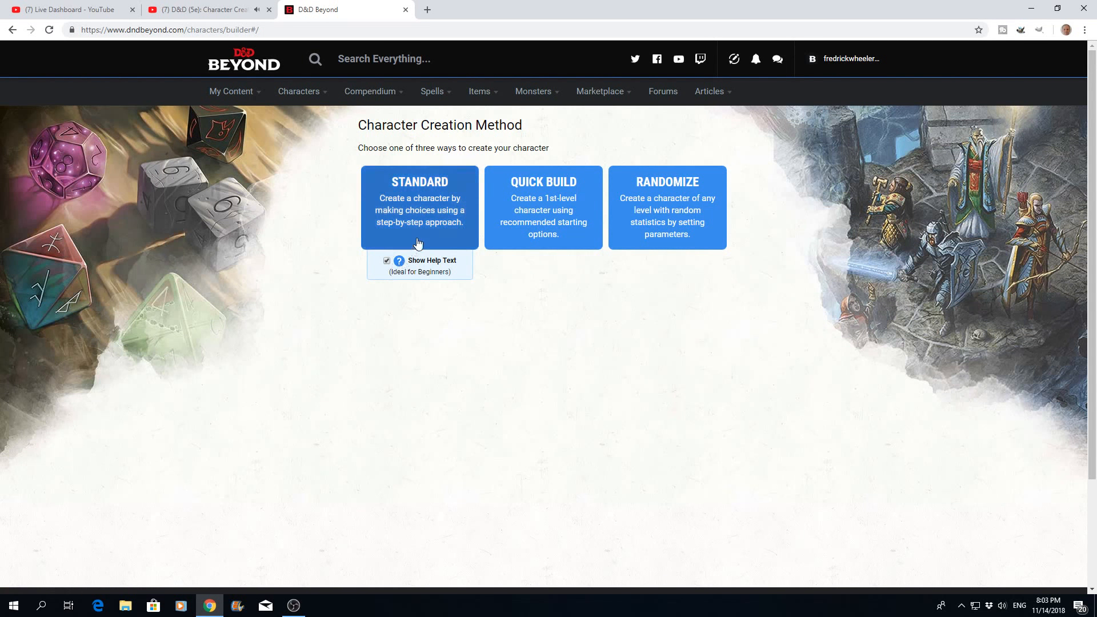
left_click(423, 221)
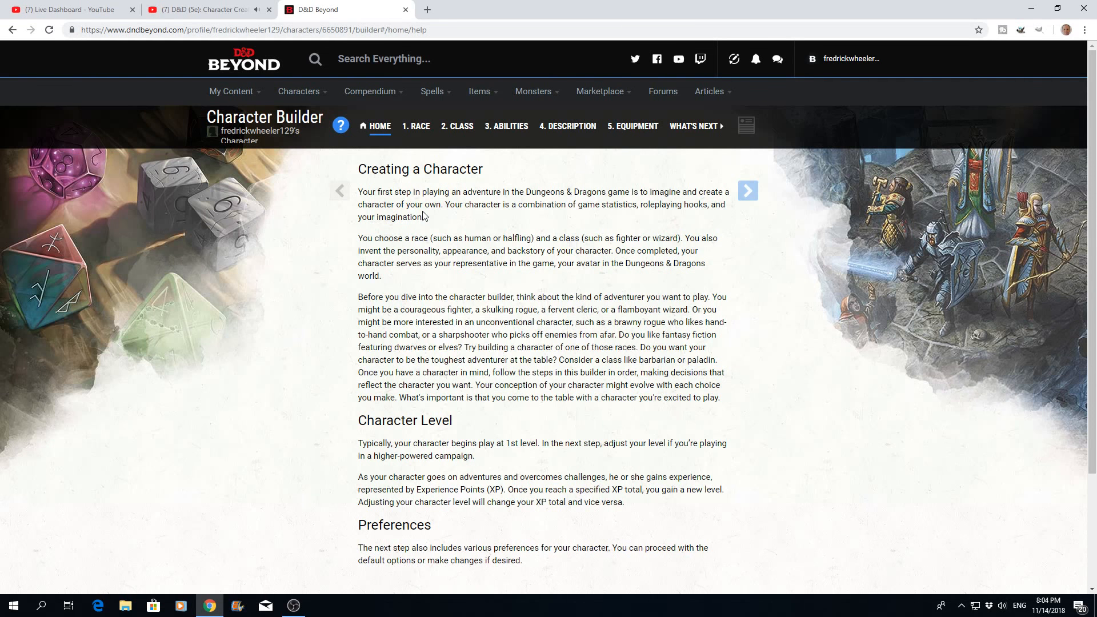
scroll(549, 314, "down", 1)
scroll(549, 314, "up", 1)
left_click(751, 195)
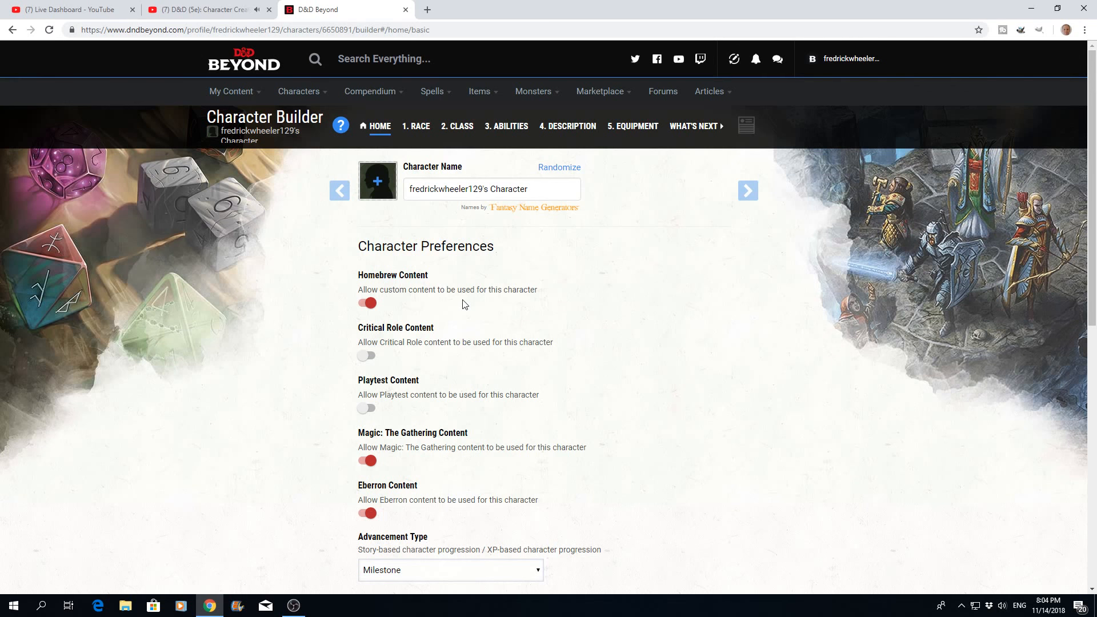
- Turn off Homebrew Content, Magic: The Gathering Content and Eberron Content for the character
left_click(370, 303)
left_click(370, 462)
left_click(371, 513)
- Randomize the character name several times, settling on Wendon
left_click(565, 172)
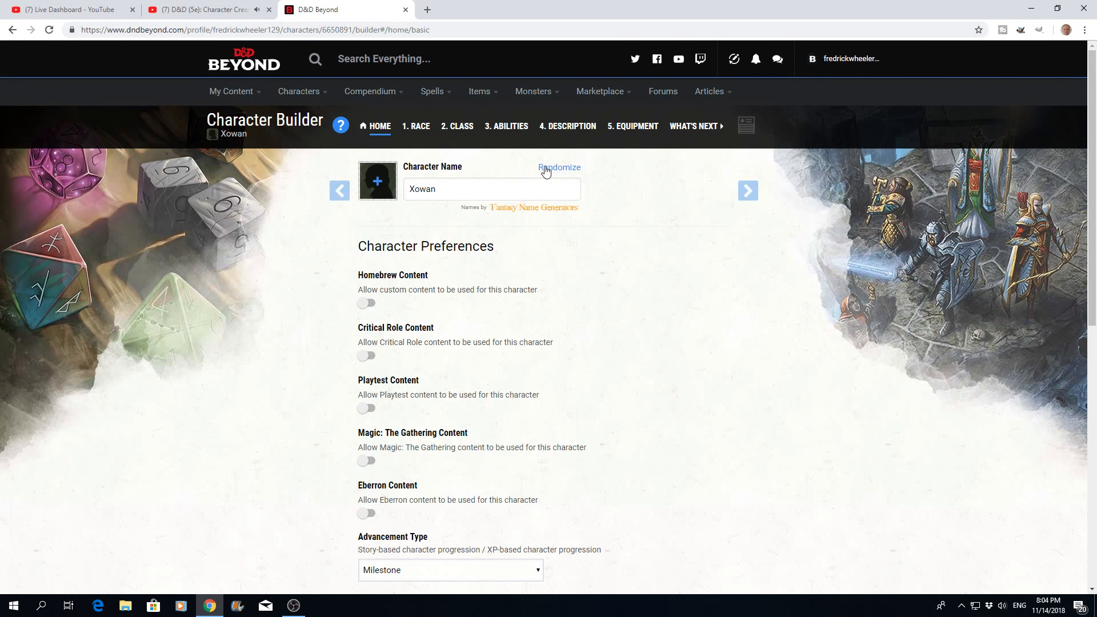
left_click(546, 172)
left_click(545, 171)
- Apply the portrait of the dark-haired figure in profile, fourth in the fourth row, to the character
left_click(378, 186)
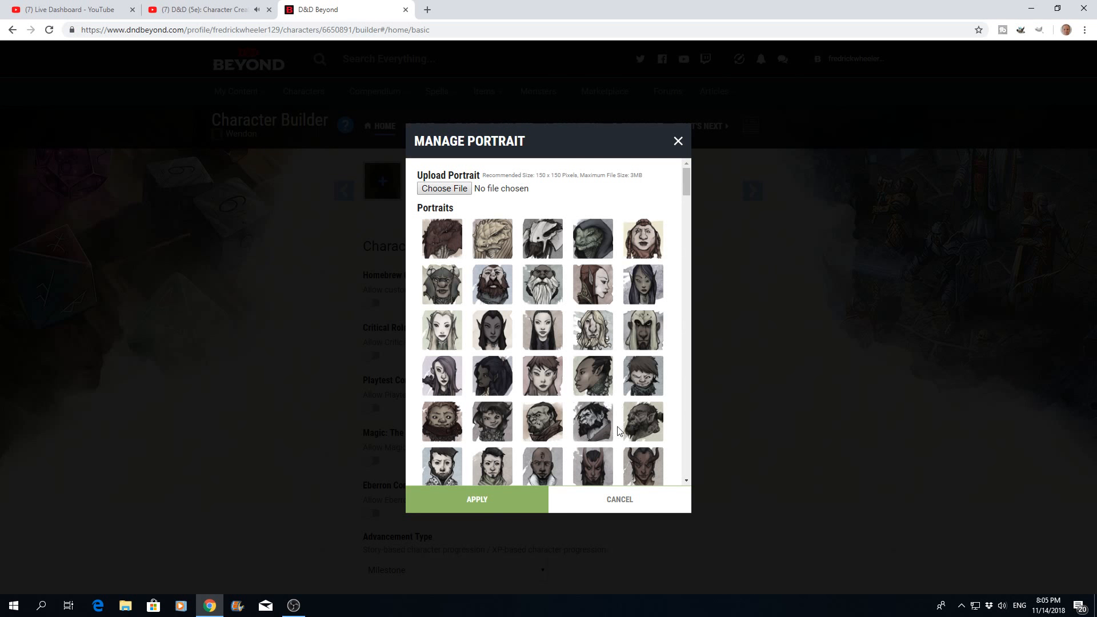
left_click(594, 383)
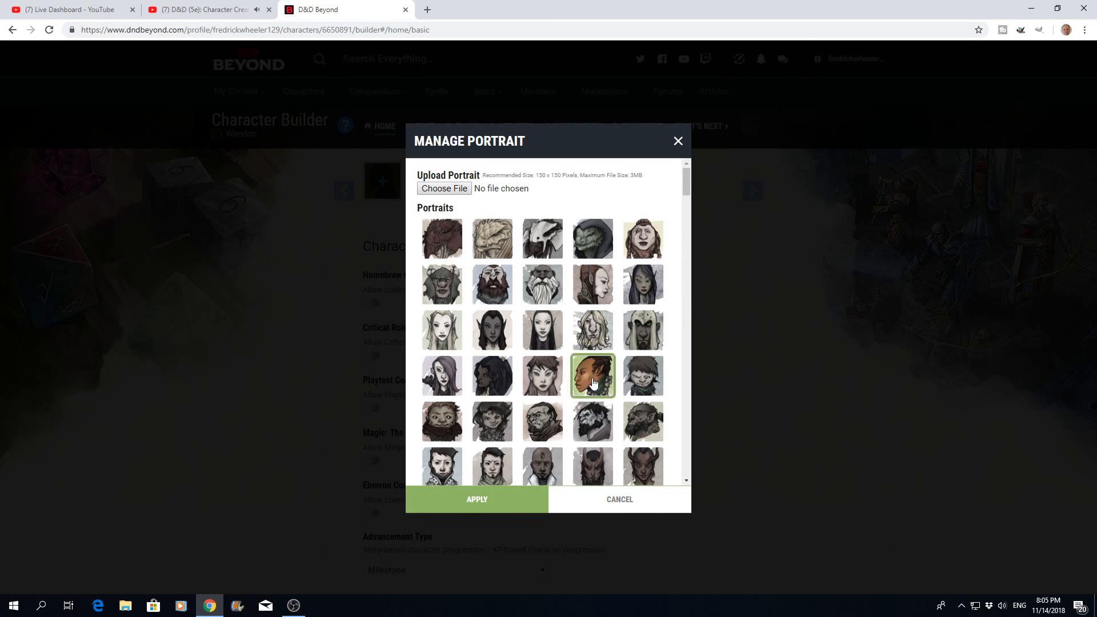
left_click(491, 510)
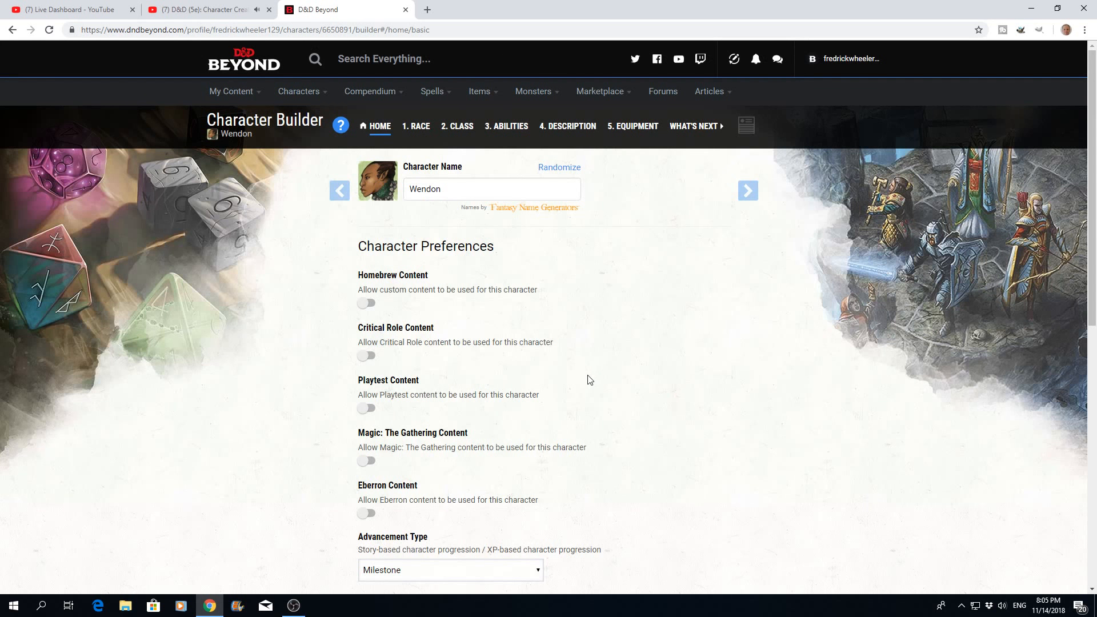
- Set the character's advancement type to XP and confirm the change of progression method
scroll(591, 378, "down", 2)
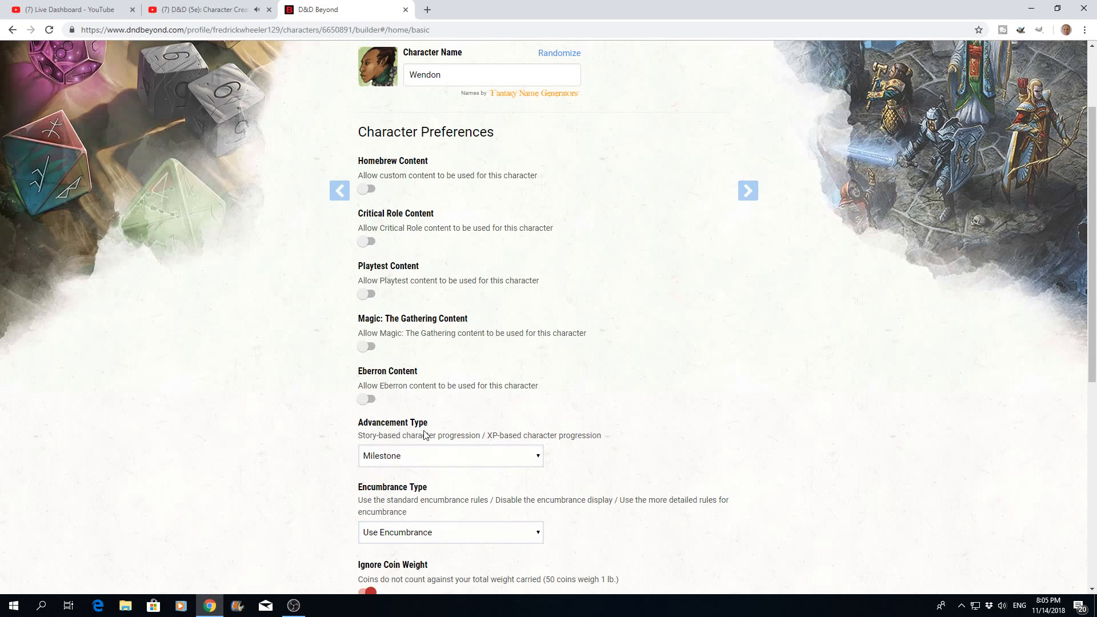
left_click(537, 459)
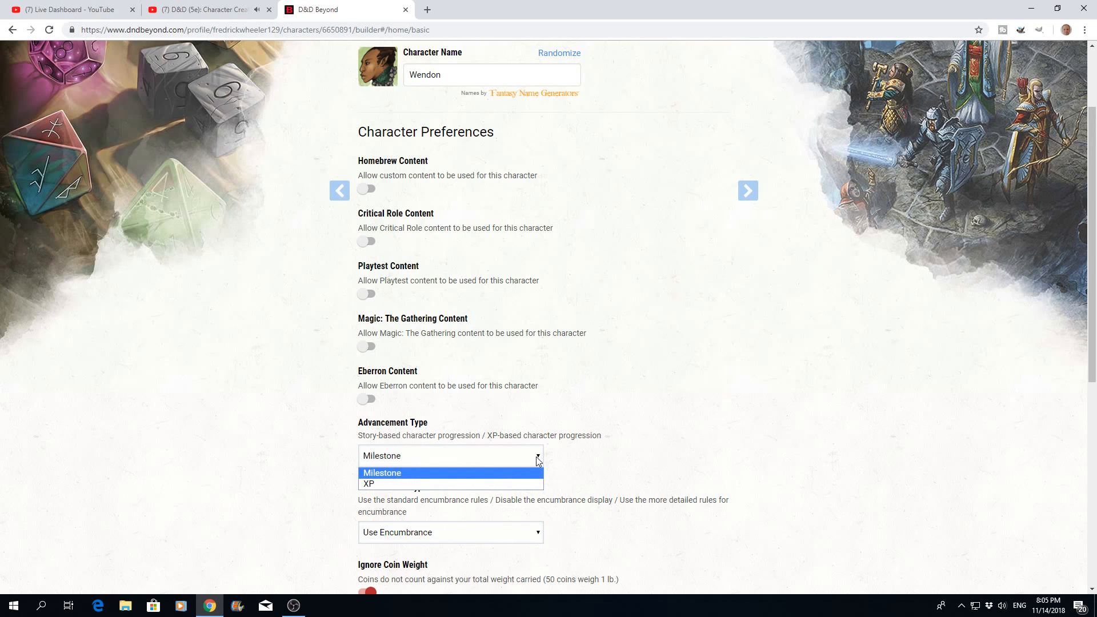
left_click(434, 486)
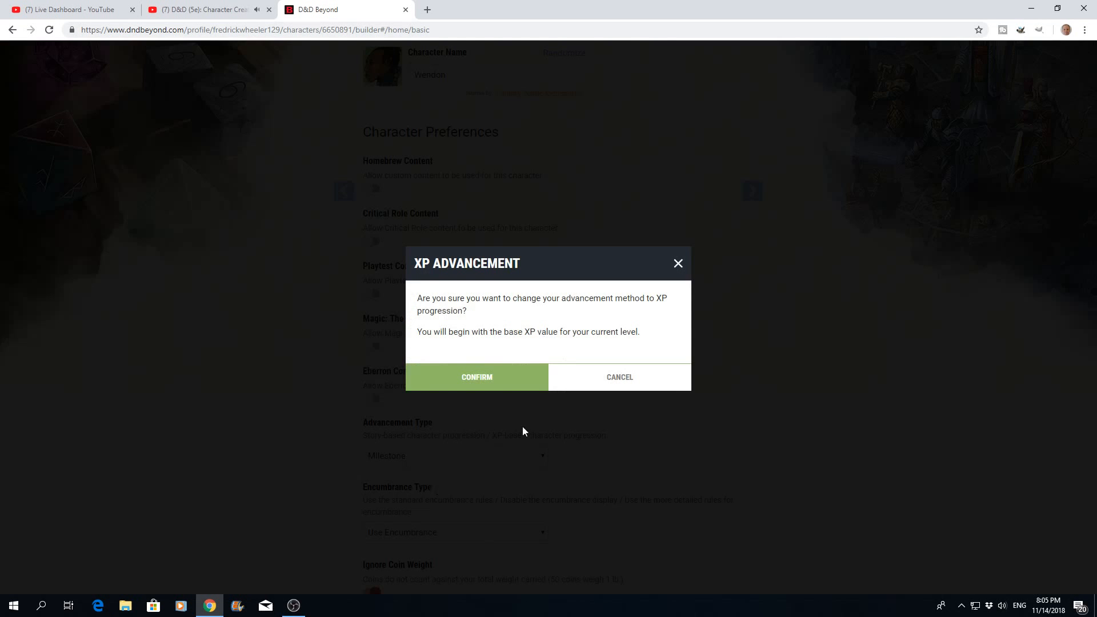
left_click(493, 376)
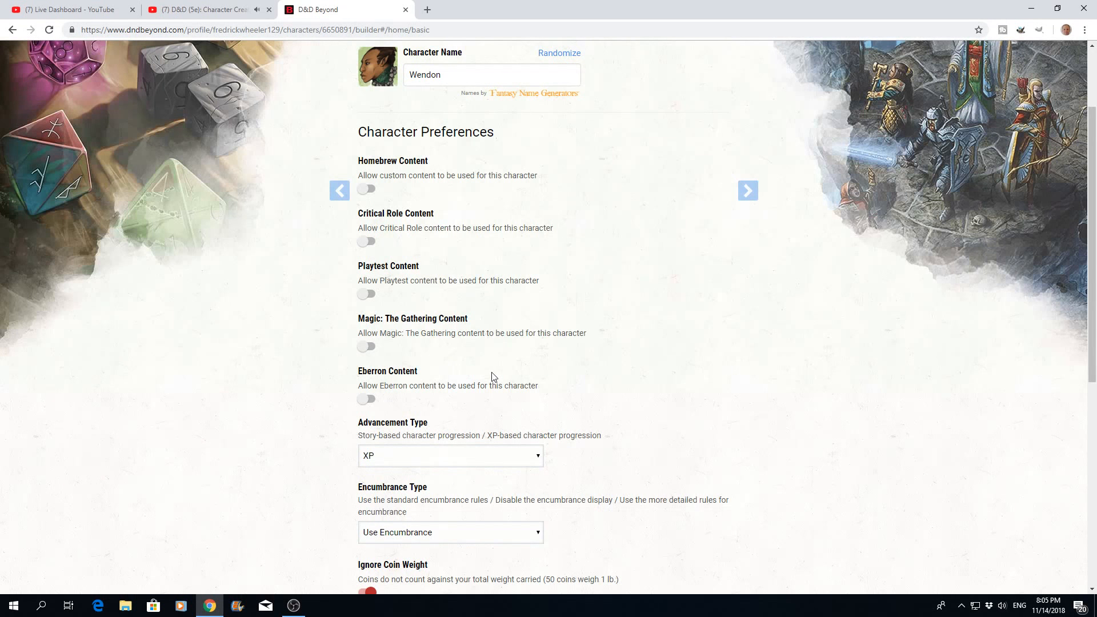
- Set the encumbrance type to No Encumbrance
scroll(492, 376, "down", 3)
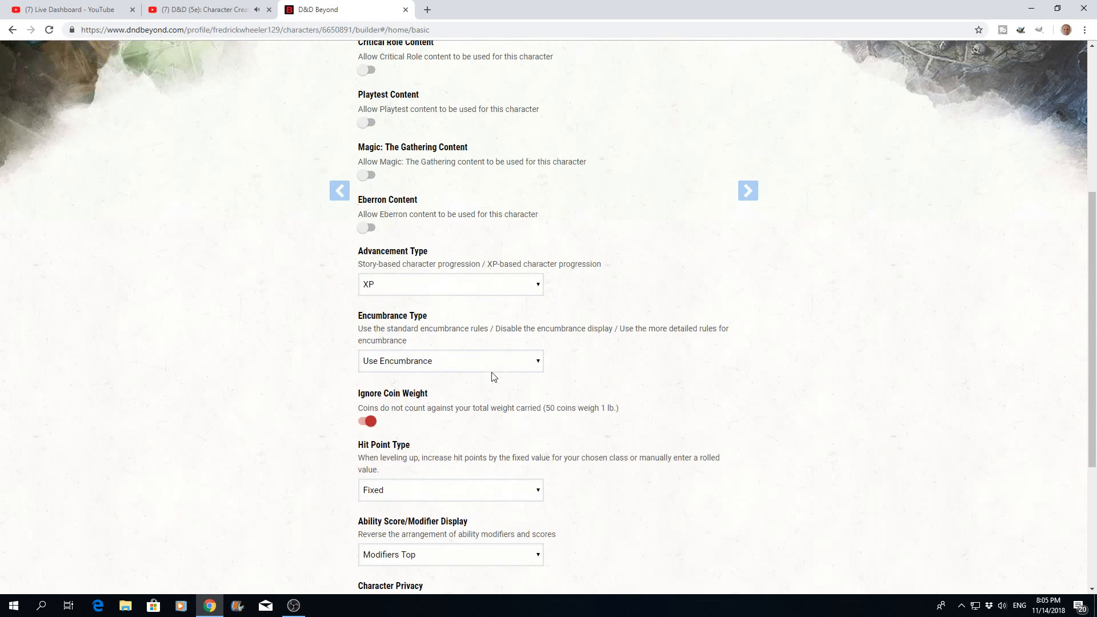
left_click(539, 366)
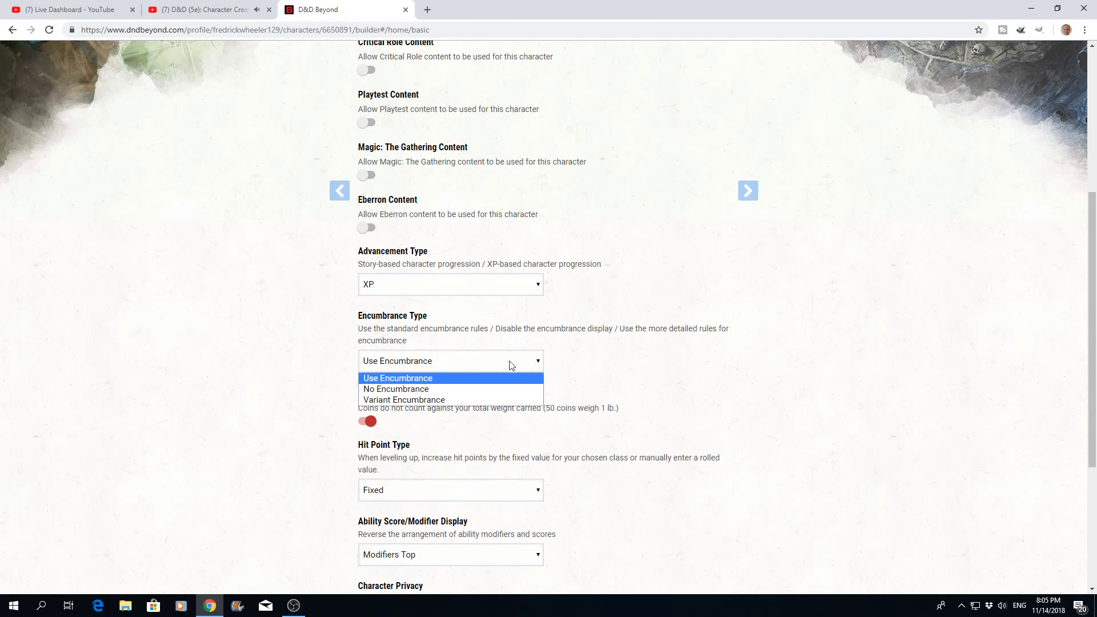
left_click(402, 391)
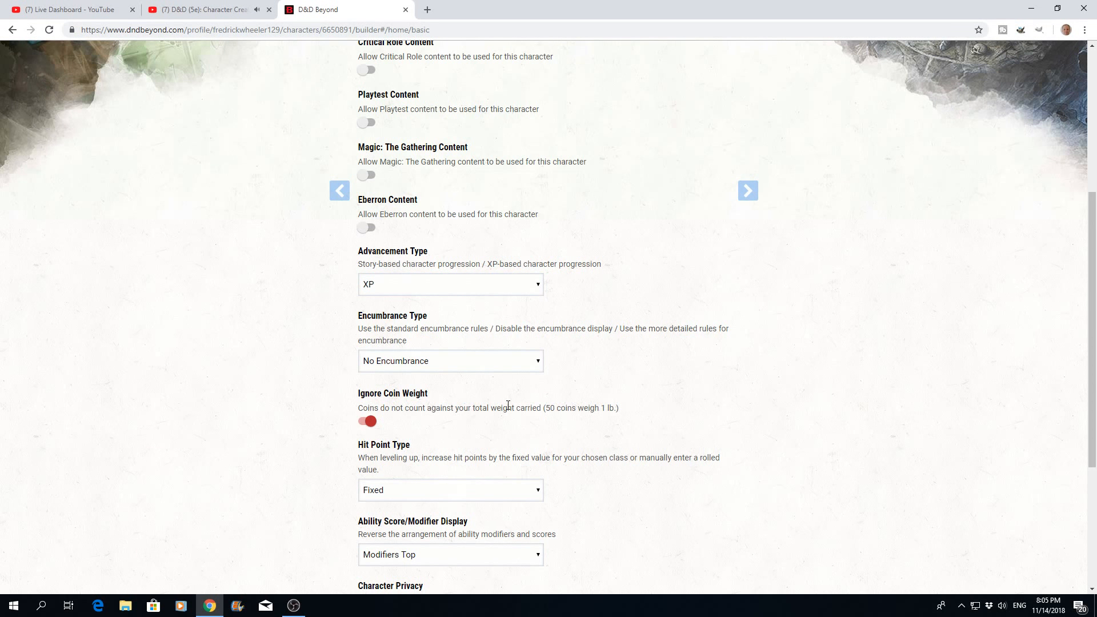
- Review the coin weight, hit point type and ability score display preferences, keeping coin weight ignored, Fixed hit points and Modifiers Top
left_click(372, 427)
left_click(367, 427)
scroll(440, 417, "down", 1)
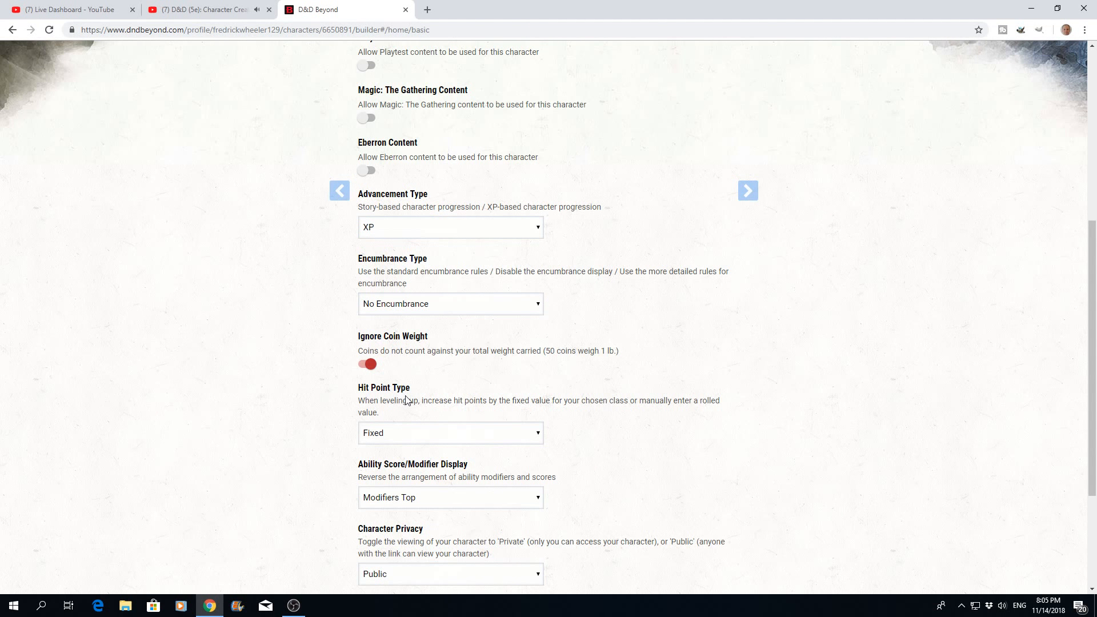
left_click(540, 438)
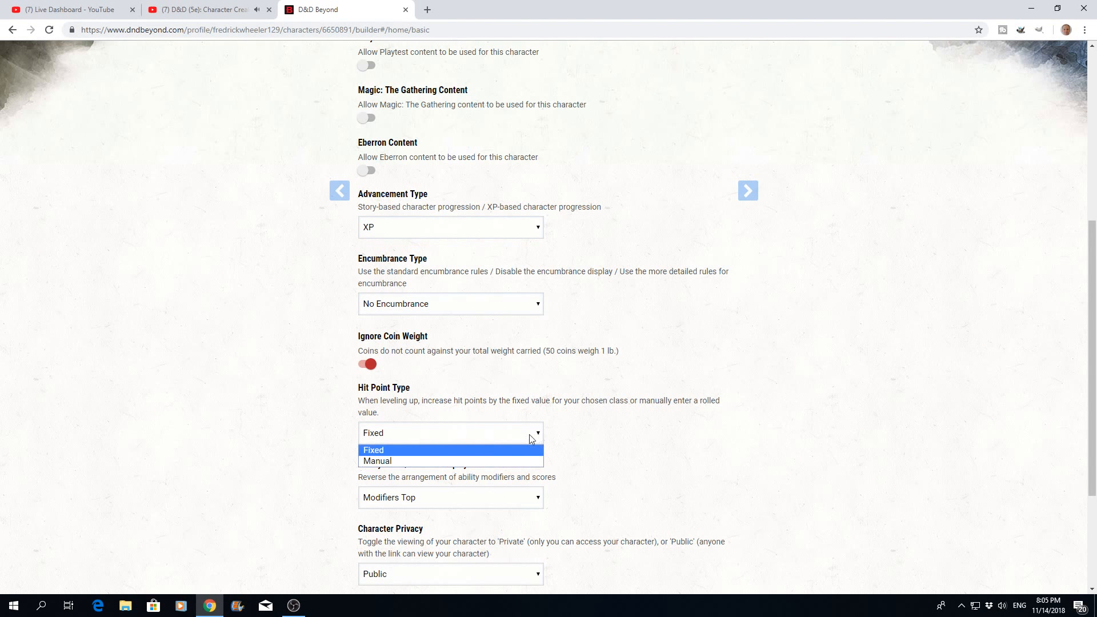
left_click(391, 451)
scroll(487, 396, "down", 2)
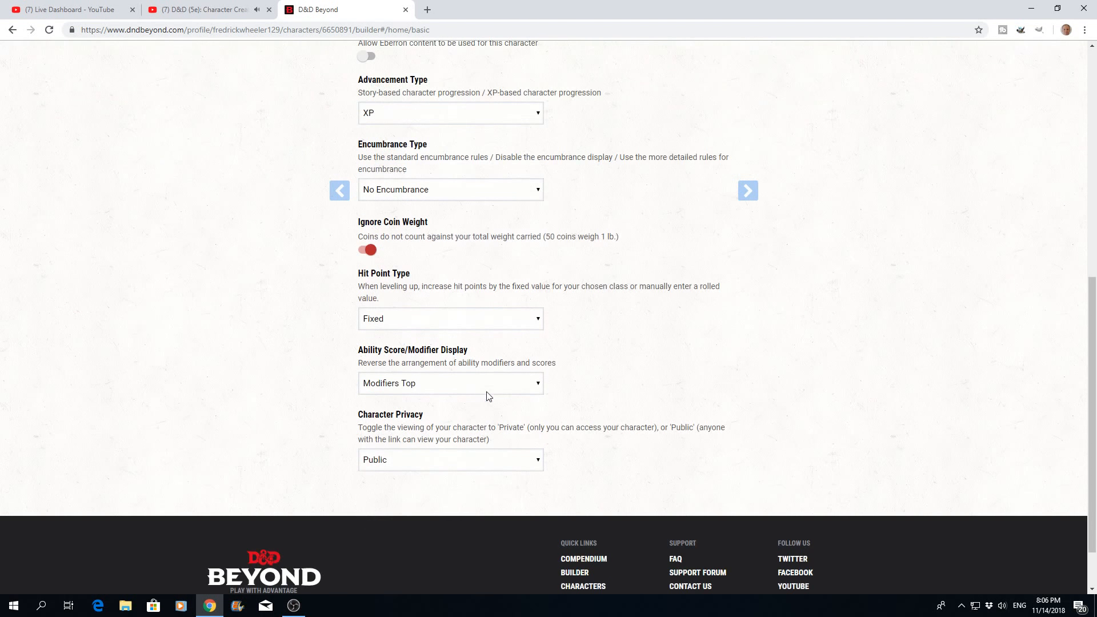
left_click(537, 384)
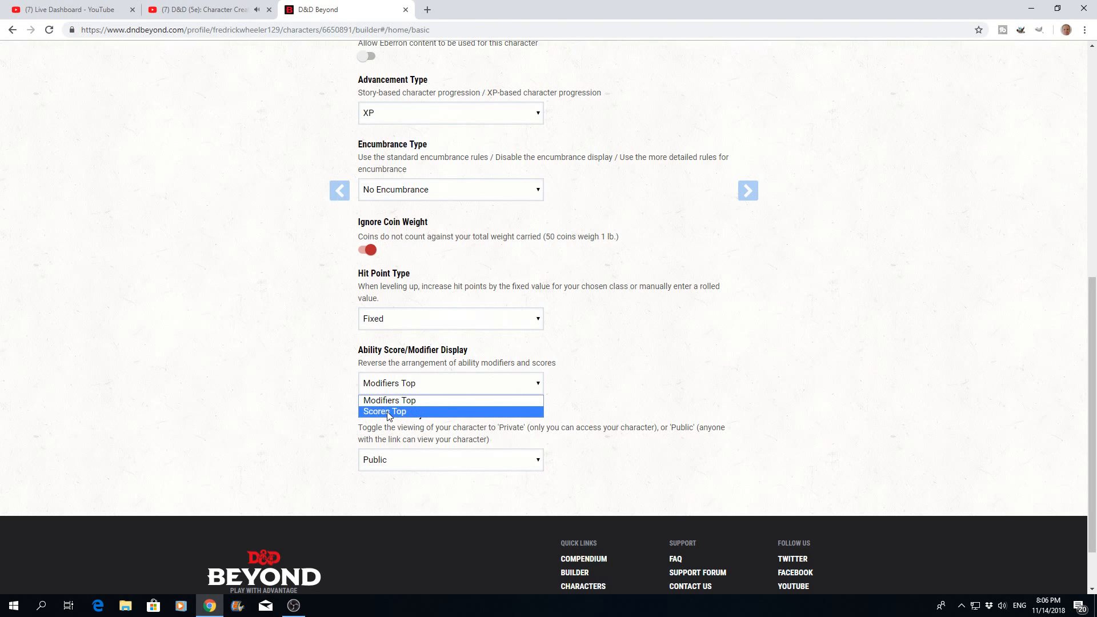
left_click(576, 382)
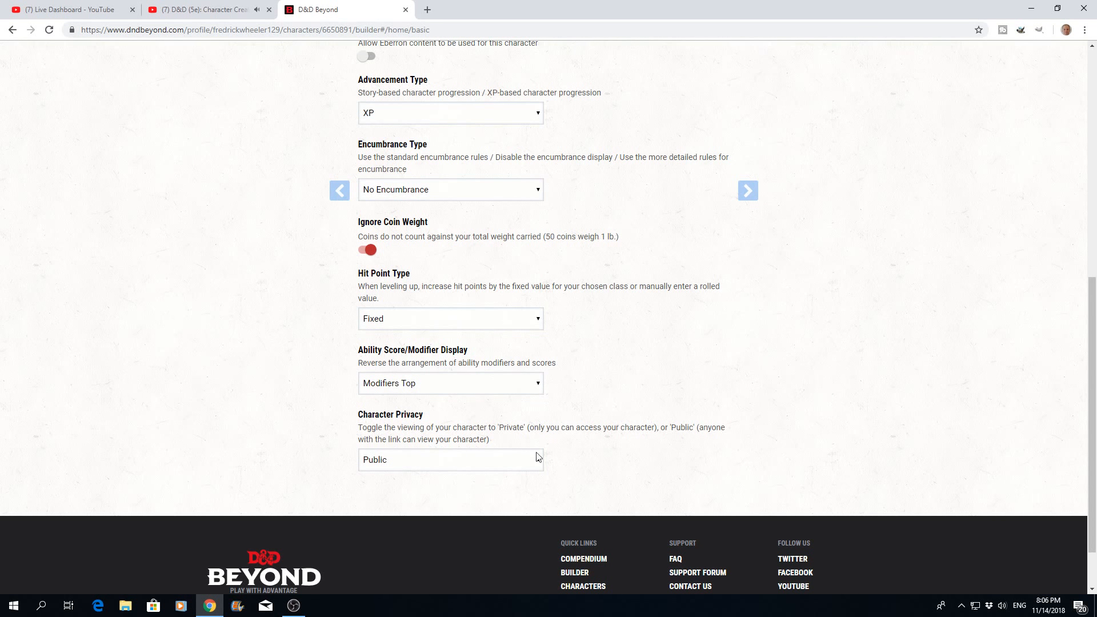
- Proceed to the race stage, read through the racial traits introduction and continue to the list of races
scroll(571, 446, "up", 7)
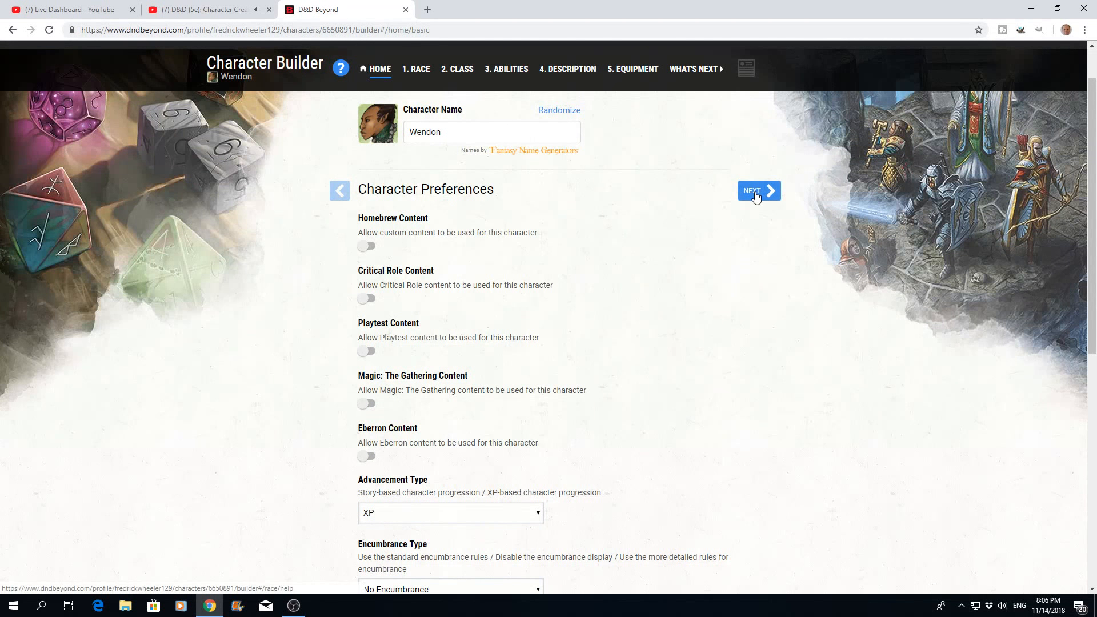
left_click(755, 194)
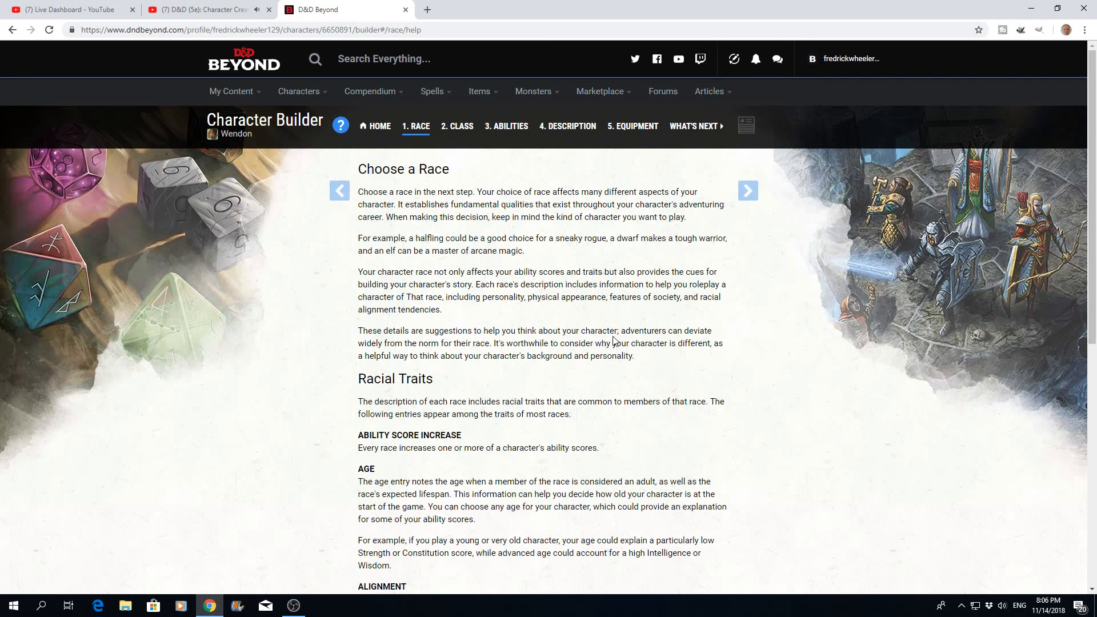
scroll(522, 352, "down", 3)
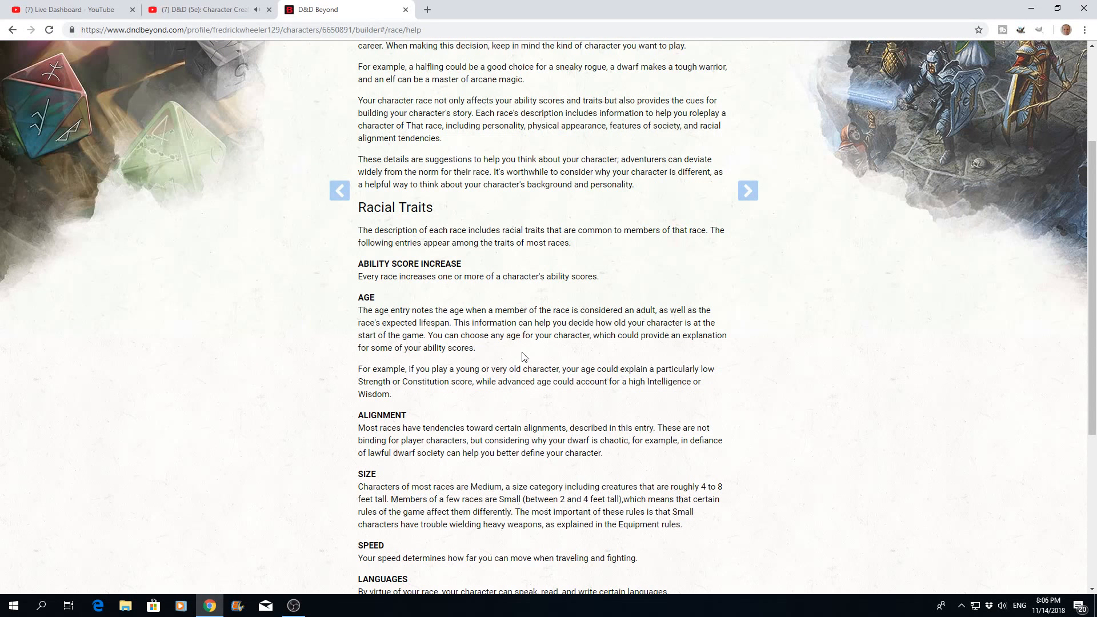
scroll(522, 356, "down", 1)
scroll(522, 357, "down", 2)
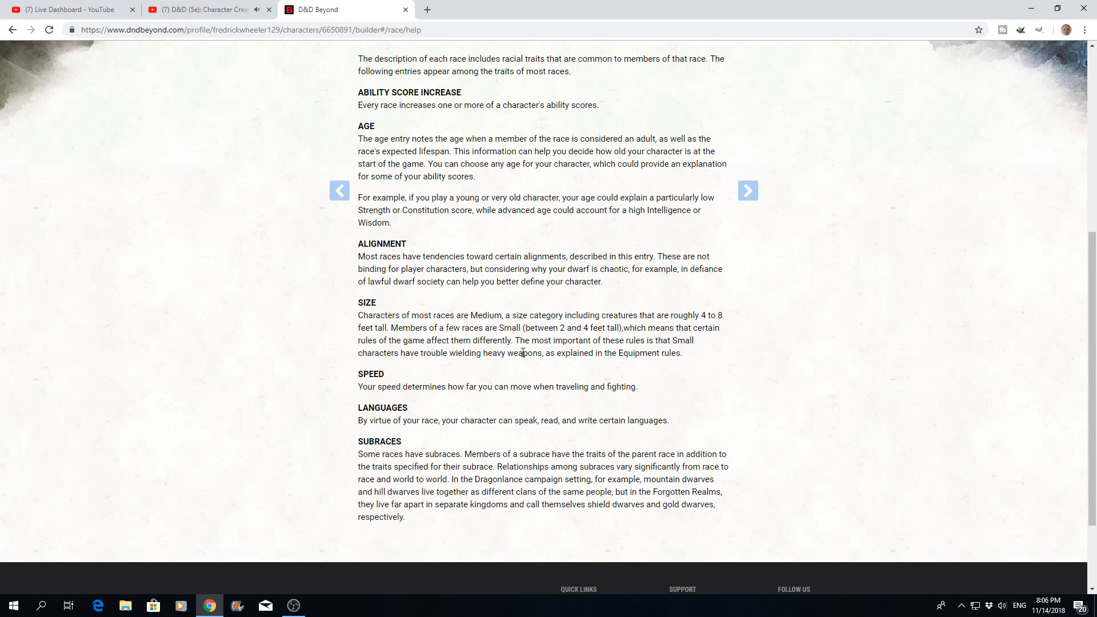
scroll(522, 353, "up", 6)
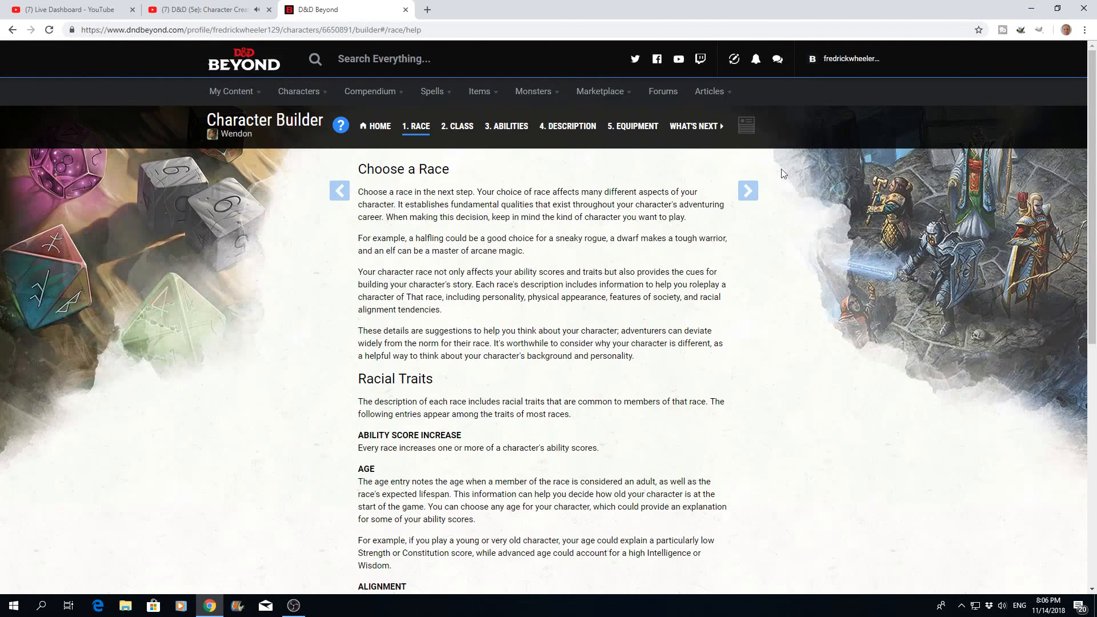
left_click(746, 193)
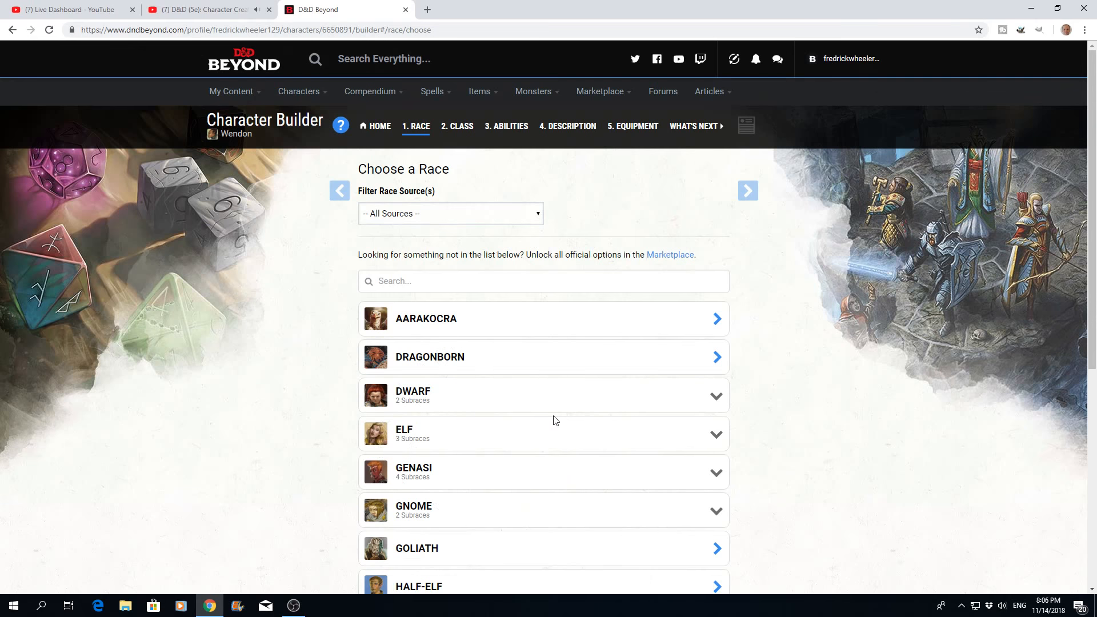
- Filter the list of races to the Basic Rules source
scroll(553, 420, "down", 6)
scroll(553, 420, "up", 6)
left_click(539, 215)
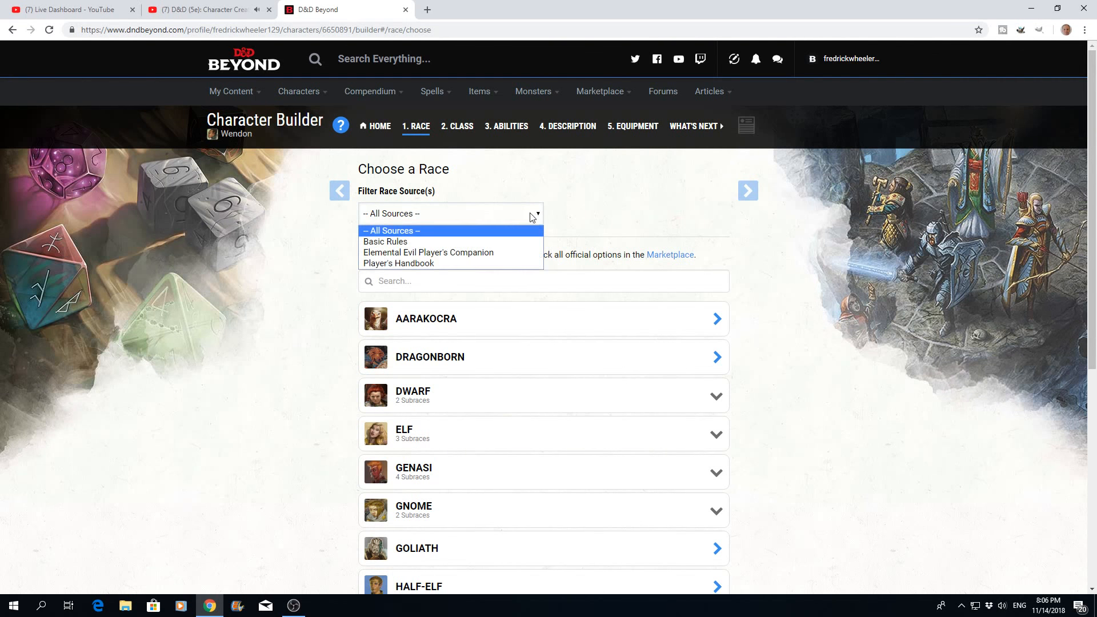
left_click(389, 246)
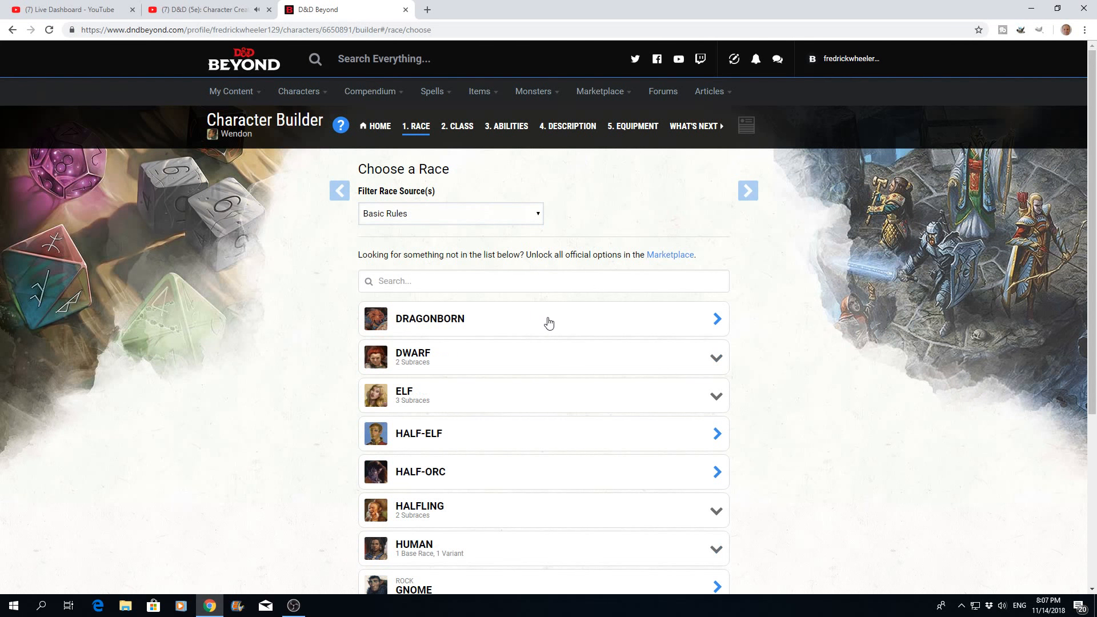
- Choose Wood Elf from the elf subraces as the character's race after reading through its traits
scroll(548, 323, "down", 4)
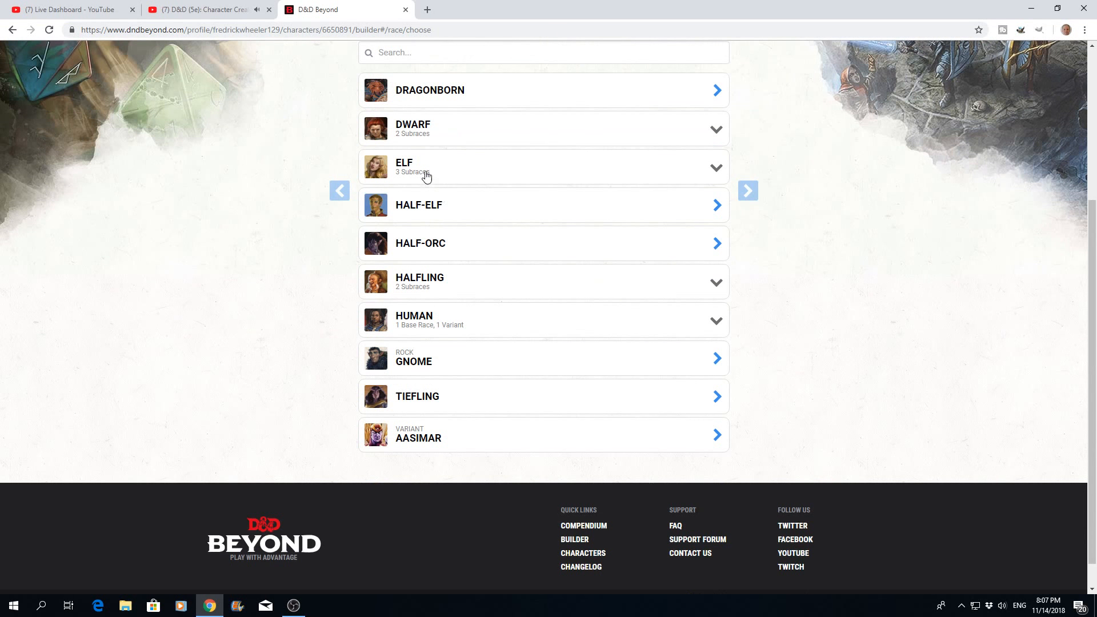
left_click(716, 166)
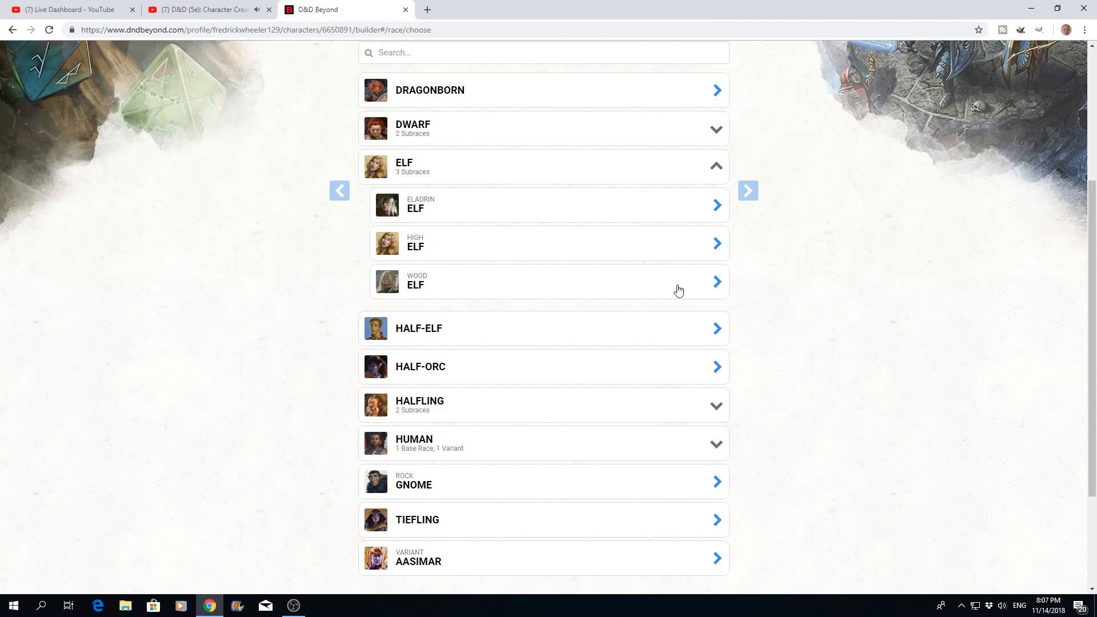
left_click(718, 284)
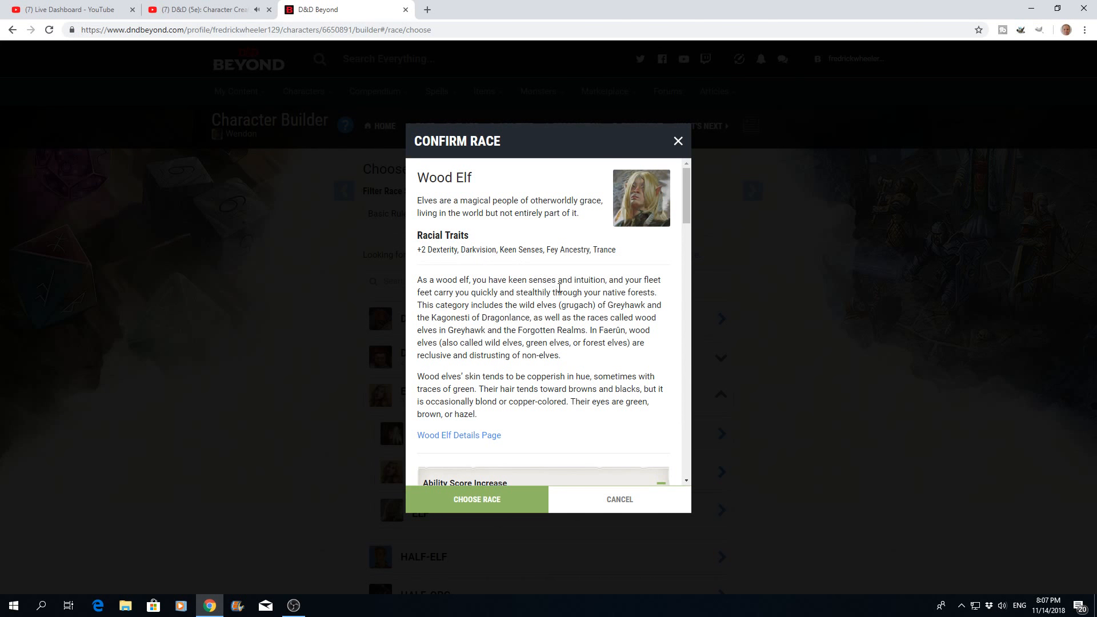
scroll(559, 289, "down", 2)
scroll(560, 289, "down", 4)
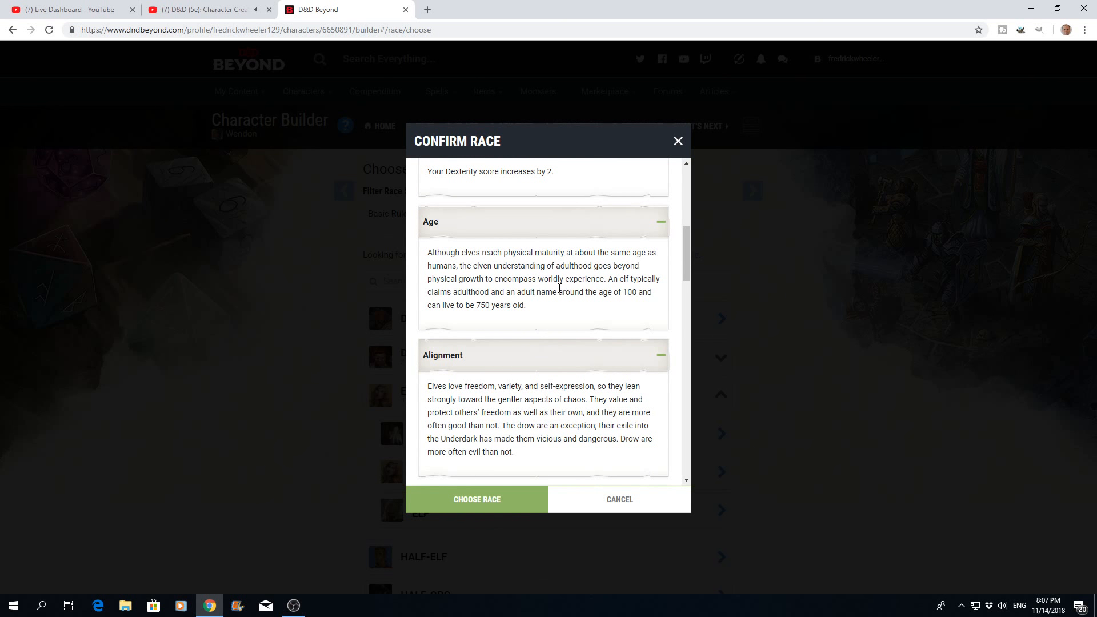
scroll(559, 288, "down", 5)
scroll(559, 288, "down", 10)
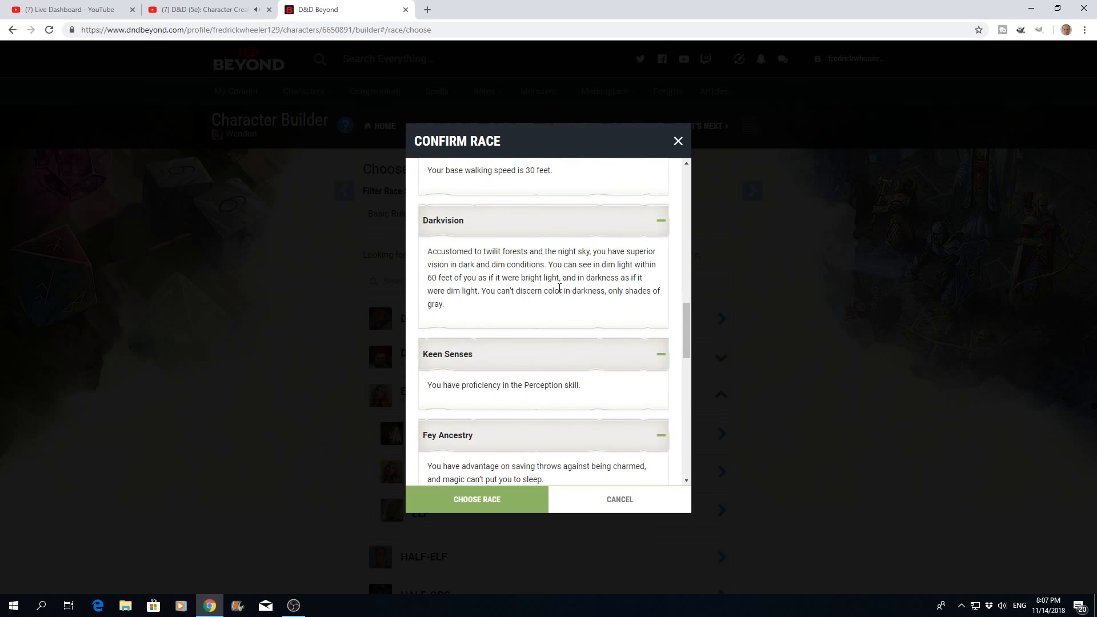
scroll(559, 288, "down", 5)
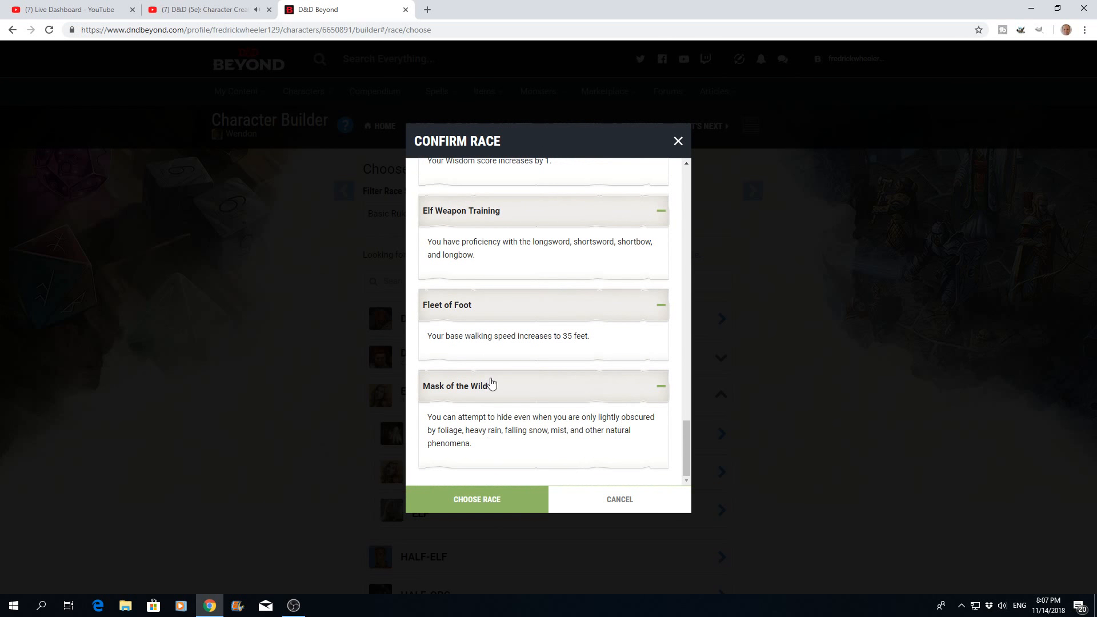
left_click(475, 500)
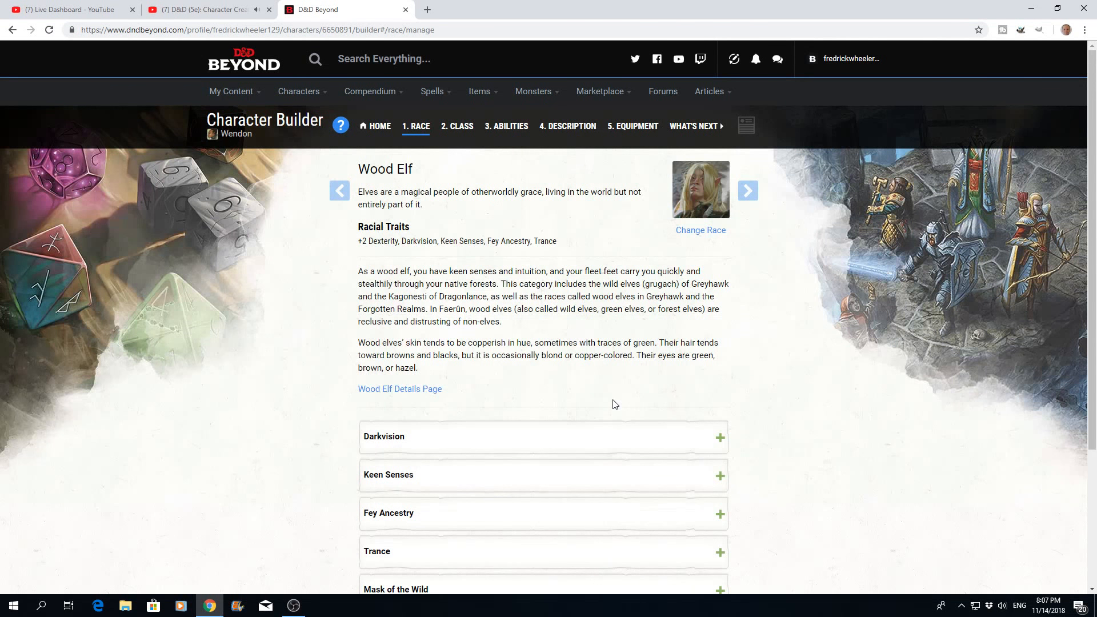
- Expand and read the Wood Elf traits Darkvision, Keen Senses, Fey Ancestry, Trance and Mask of the Wild
scroll(614, 396, "down", 2)
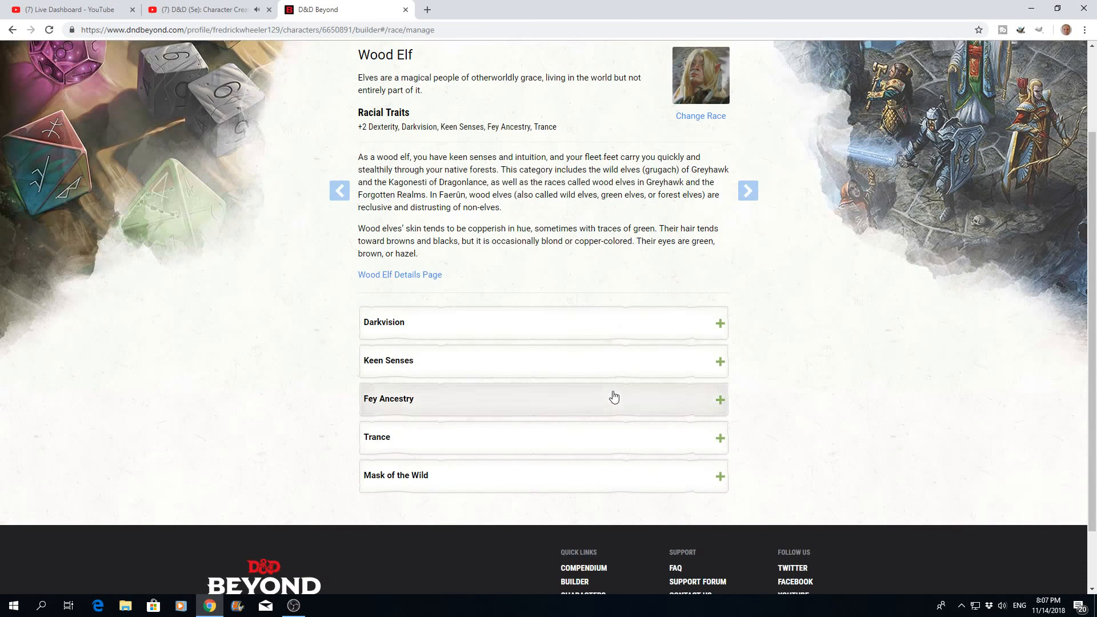
left_click(719, 326)
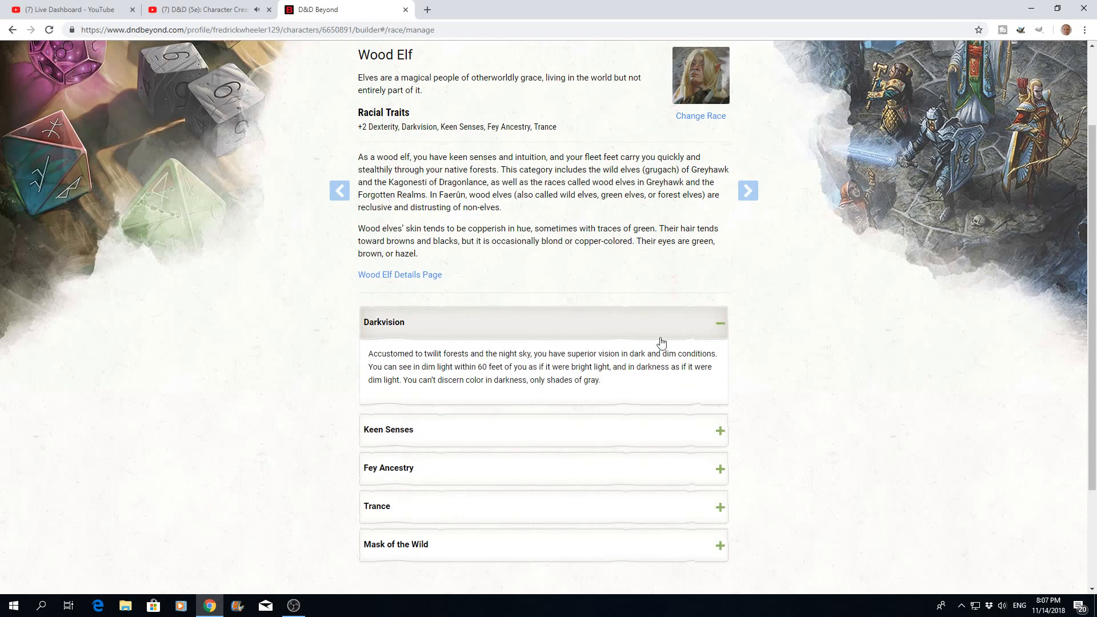
left_click(719, 433)
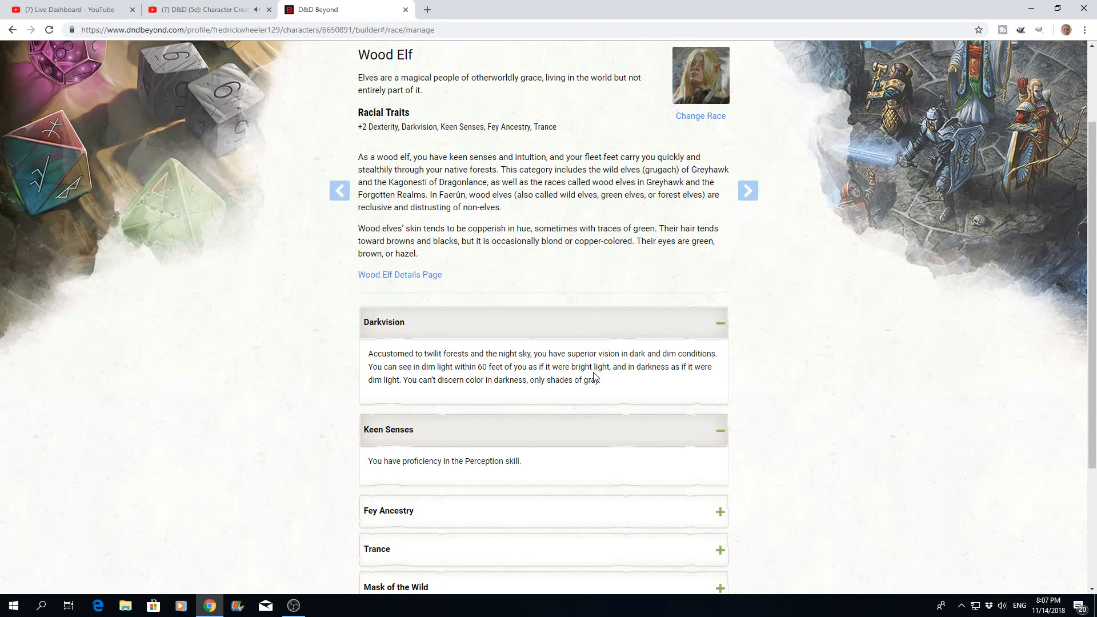
scroll(594, 377, "down", 2)
left_click(719, 400)
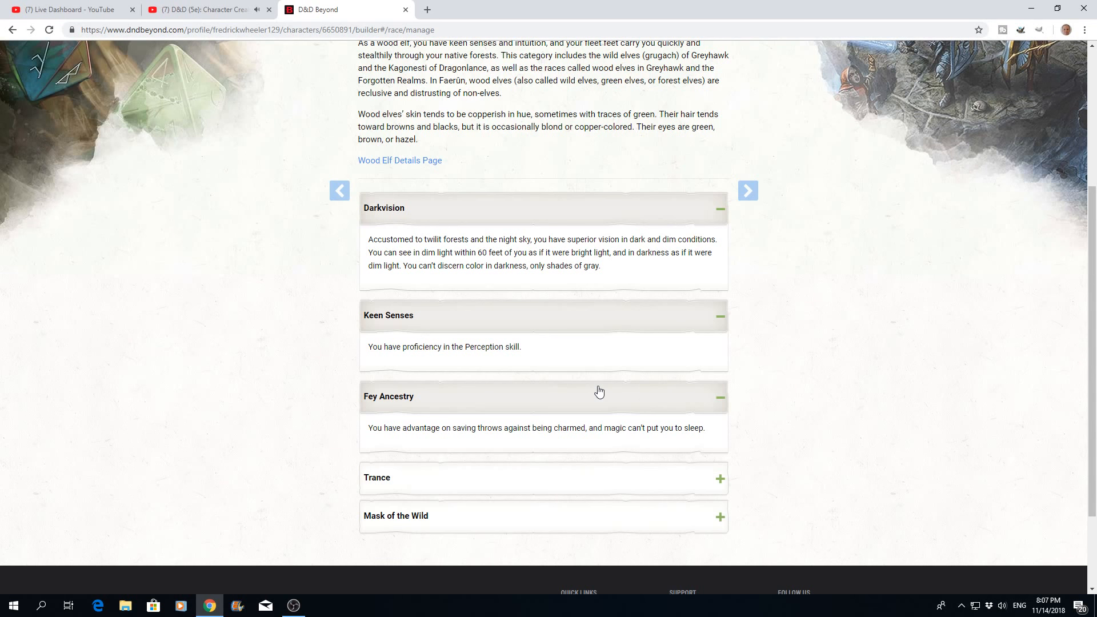
scroll(598, 392, "down", 2)
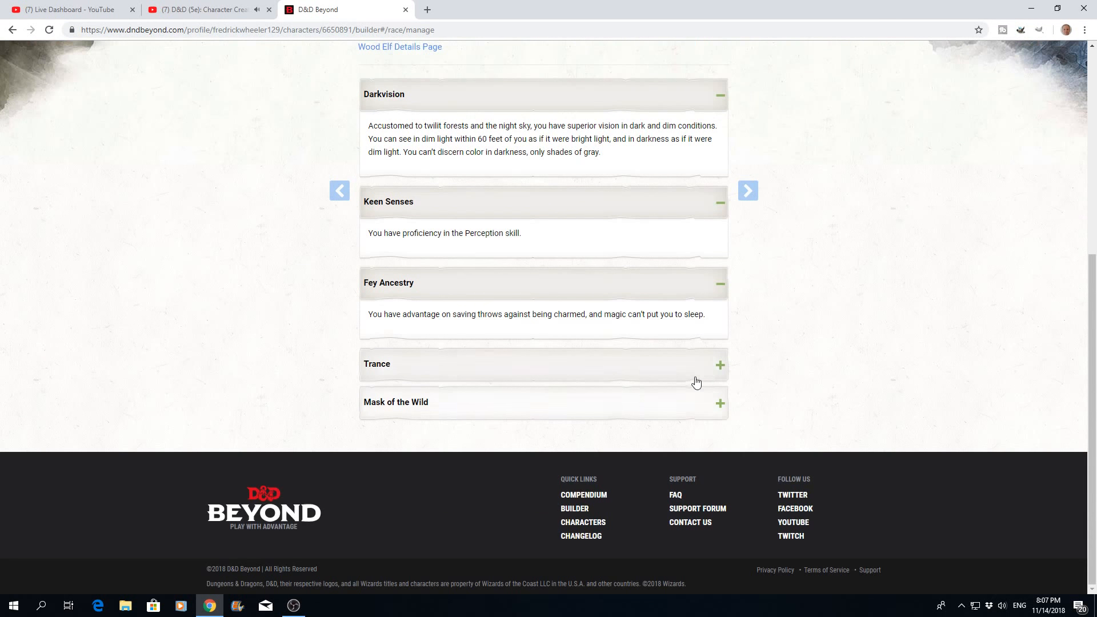
left_click(719, 365)
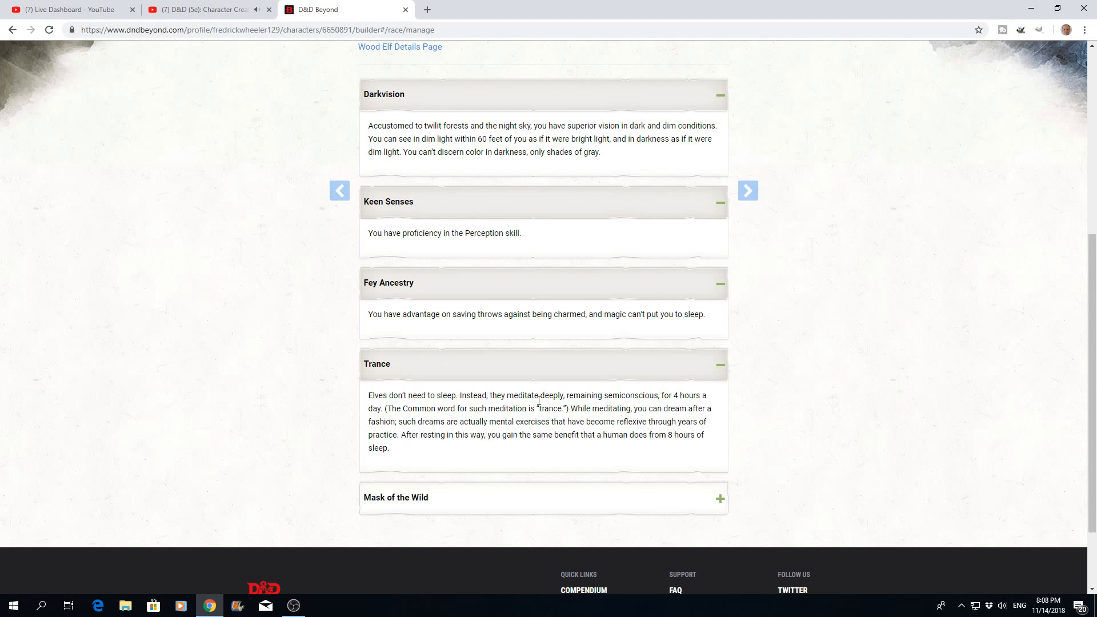
scroll(515, 435, "down", 2)
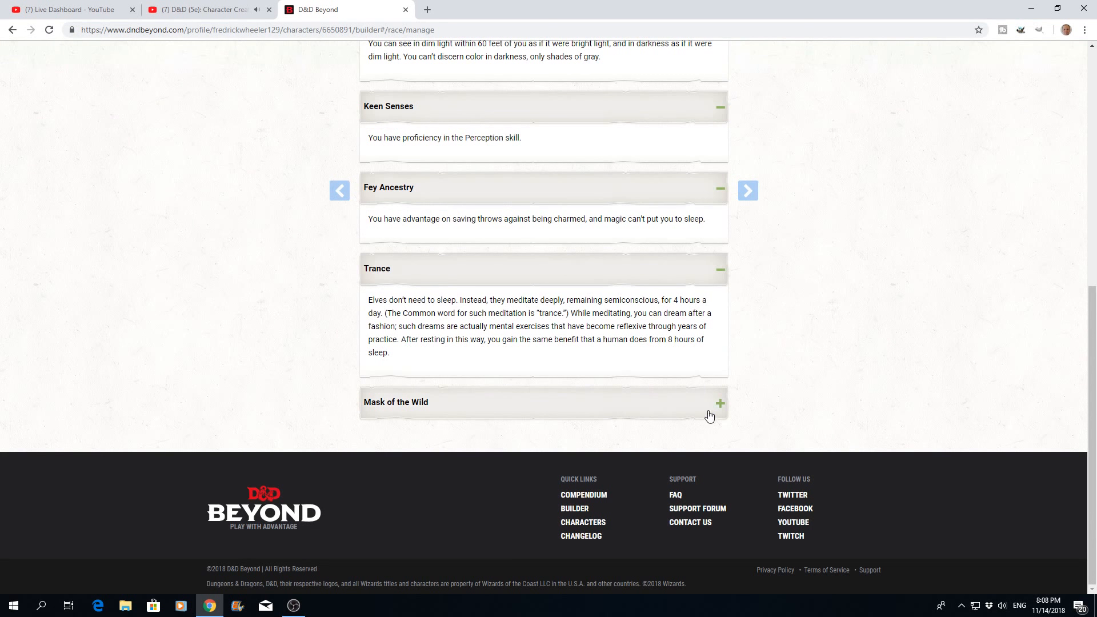
left_click(720, 405)
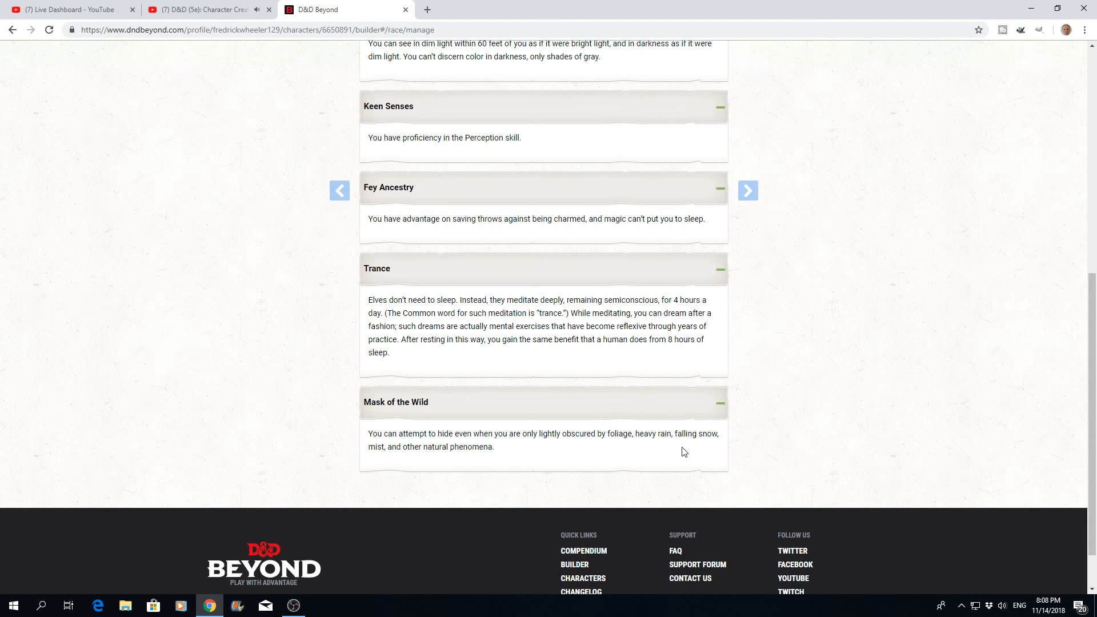
scroll(658, 449, "up", 8)
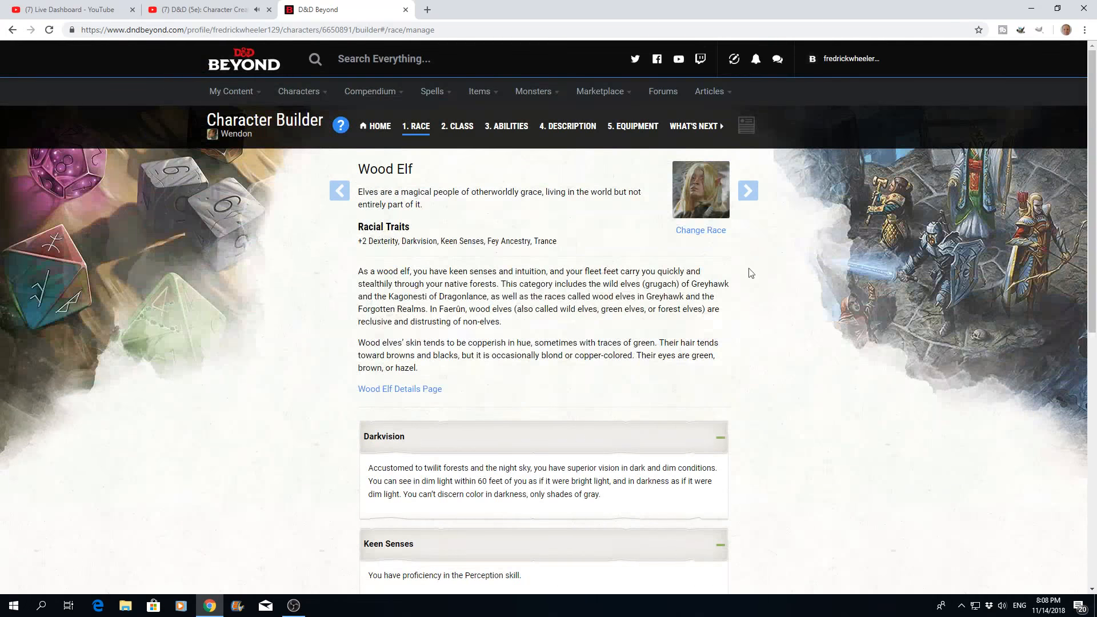
- Proceed to the class stage and add Ranger as the character's class after reading through its features
left_click(749, 204)
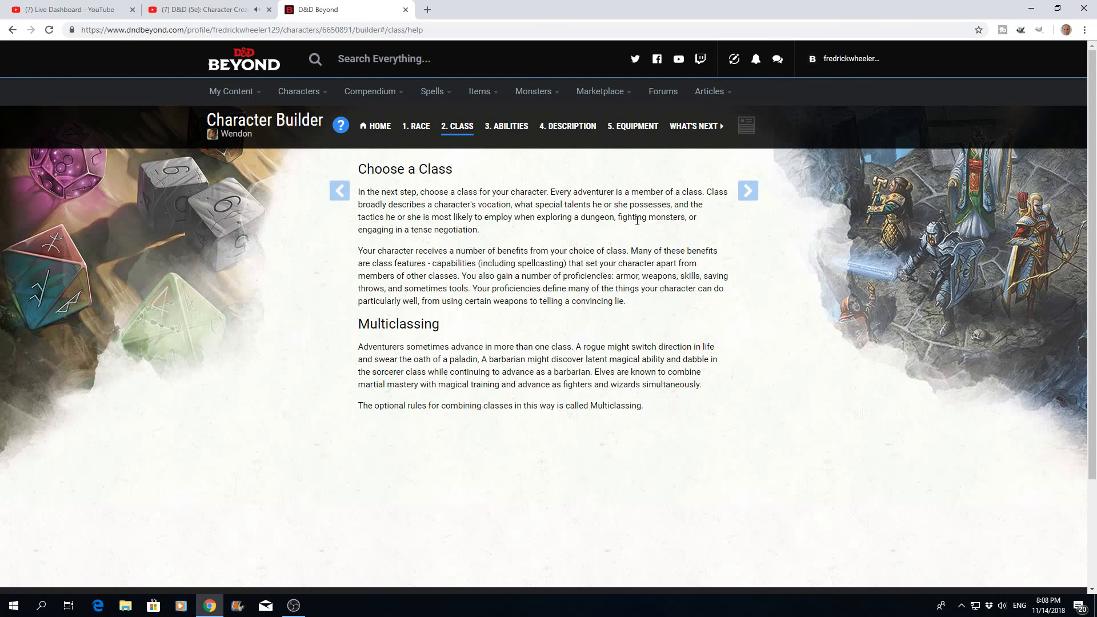
left_click(746, 196)
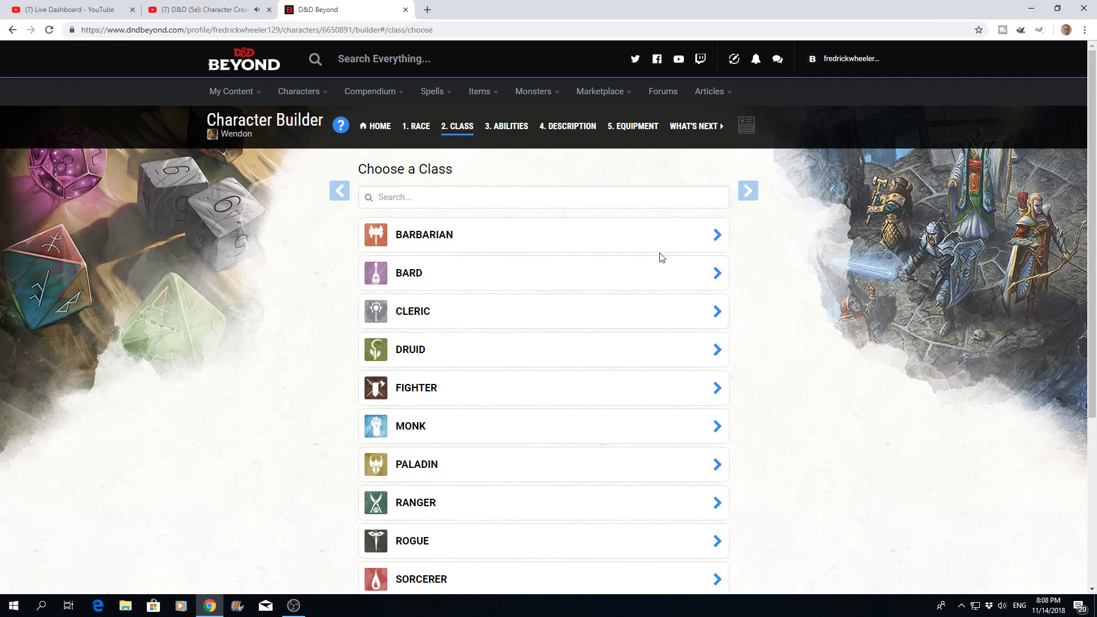
left_click(716, 506)
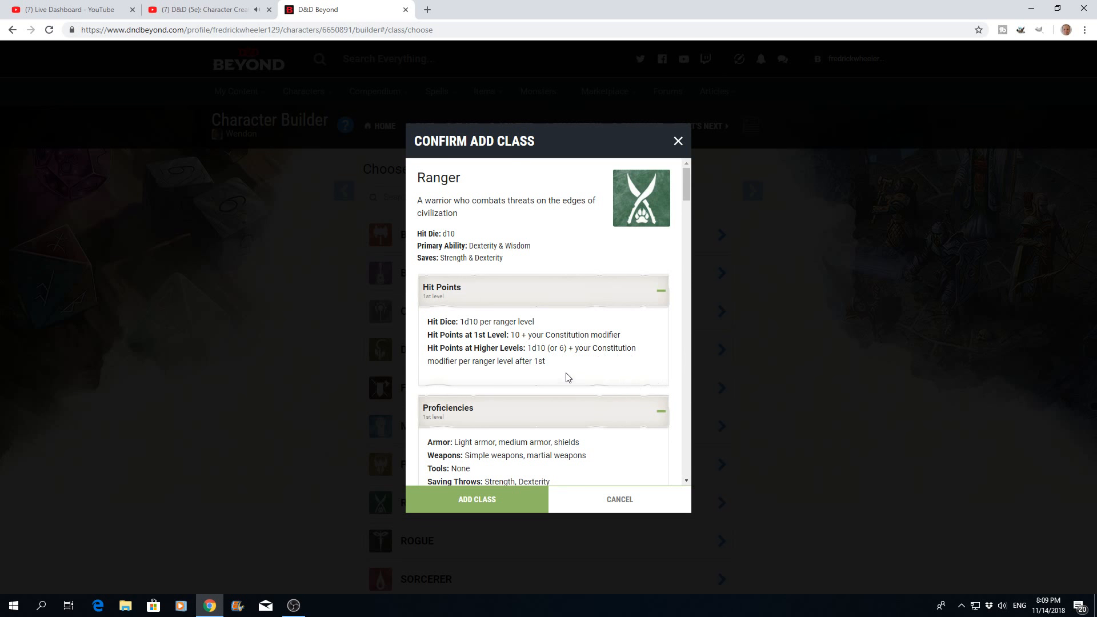
scroll(569, 374, "down", 1)
scroll(569, 374, "down", 1)
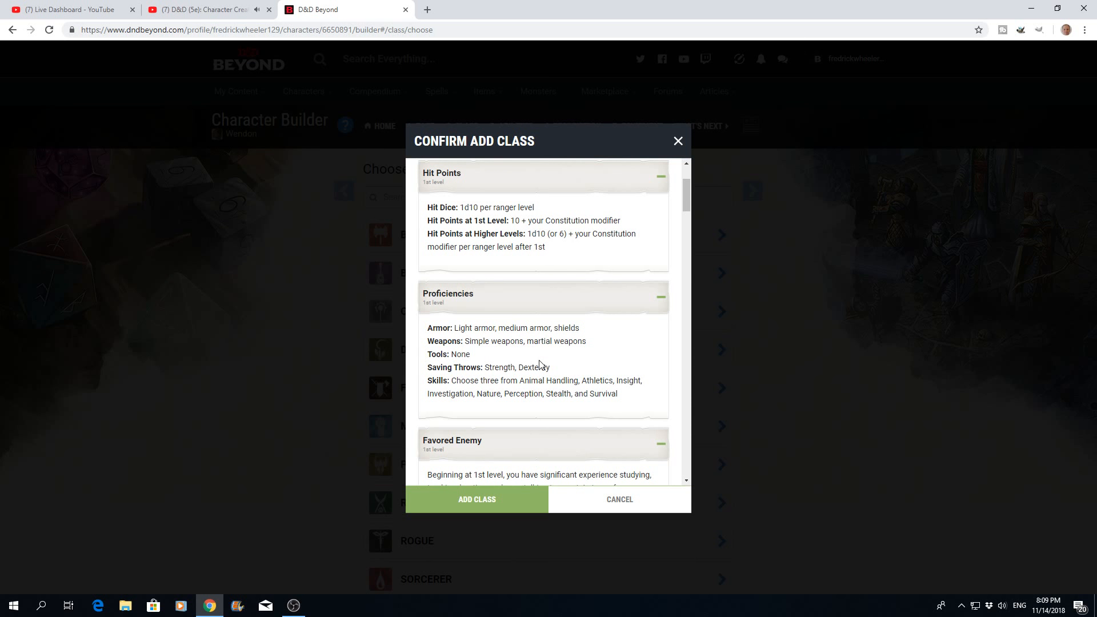
scroll(540, 365, "down", 1)
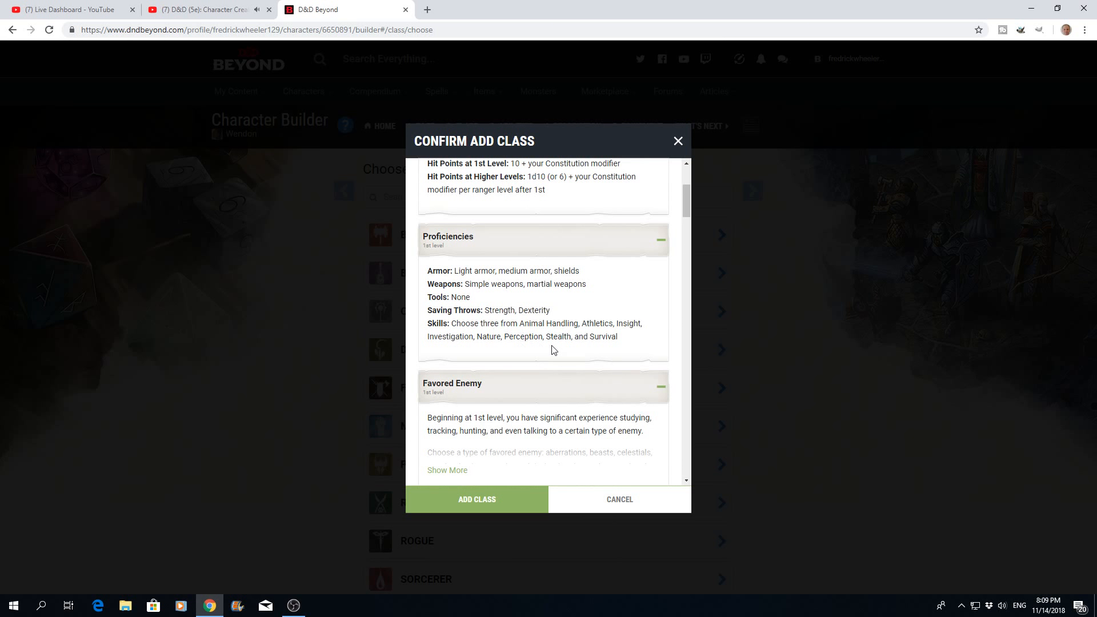
scroll(553, 350, "down", 2)
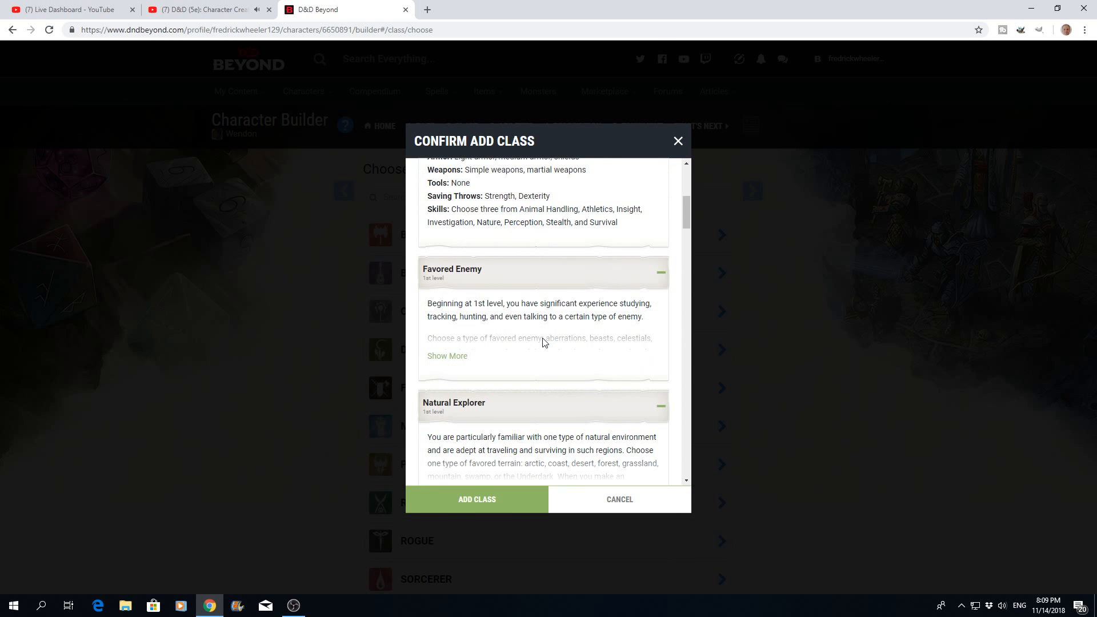
scroll(544, 342, "down", 3)
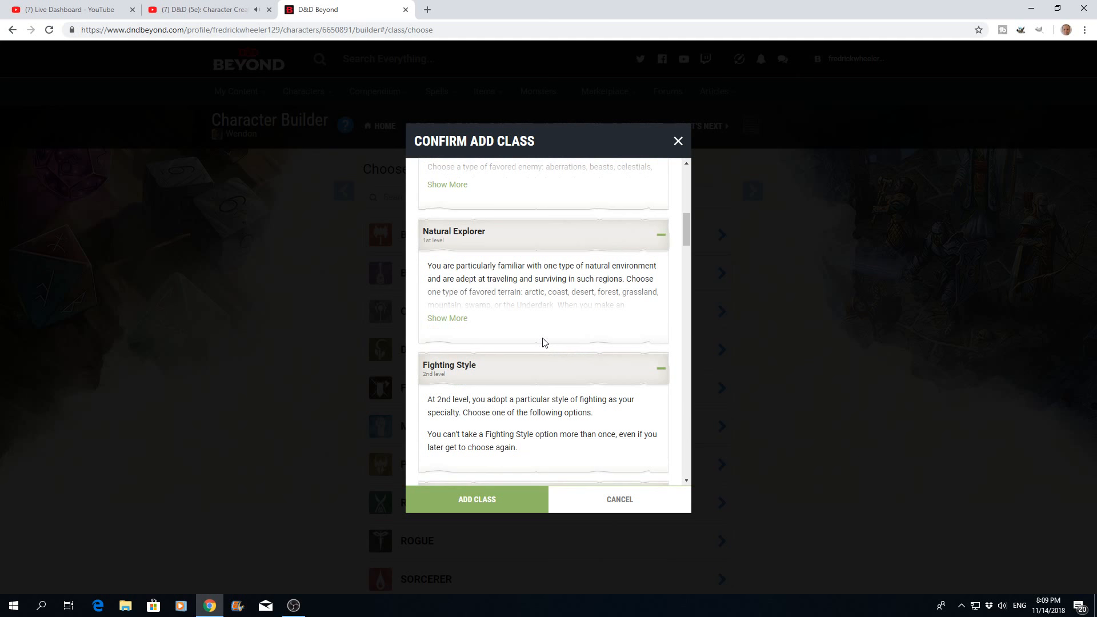
scroll(544, 342, "down", 2)
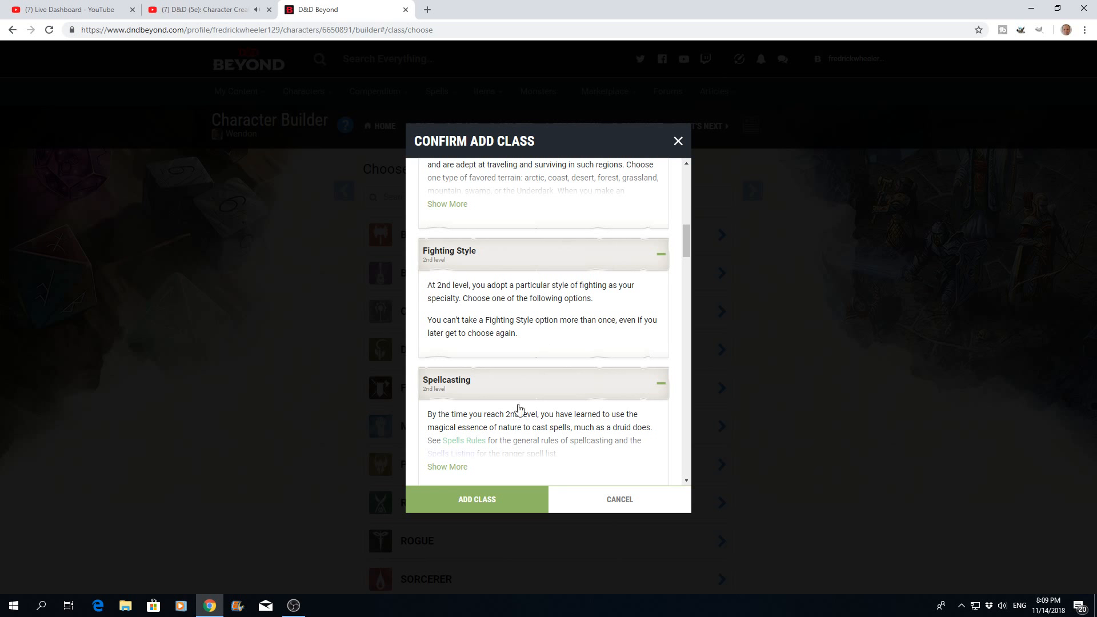
left_click(482, 506)
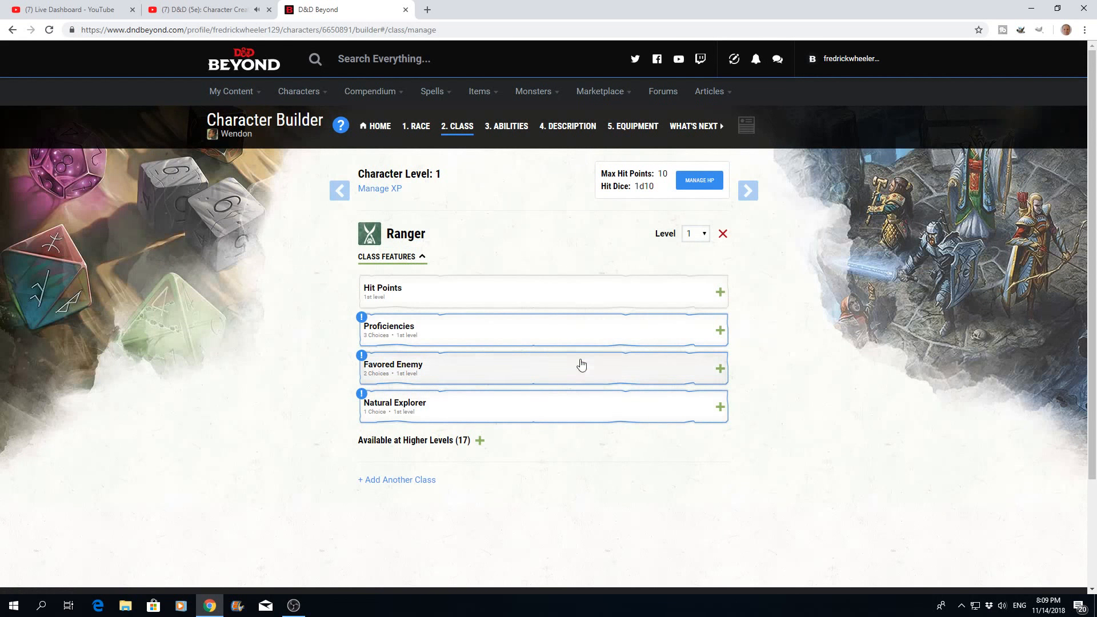
- Review the Ranger's Hit Points feature and the available class levels, keeping the level at 1
left_click(720, 293)
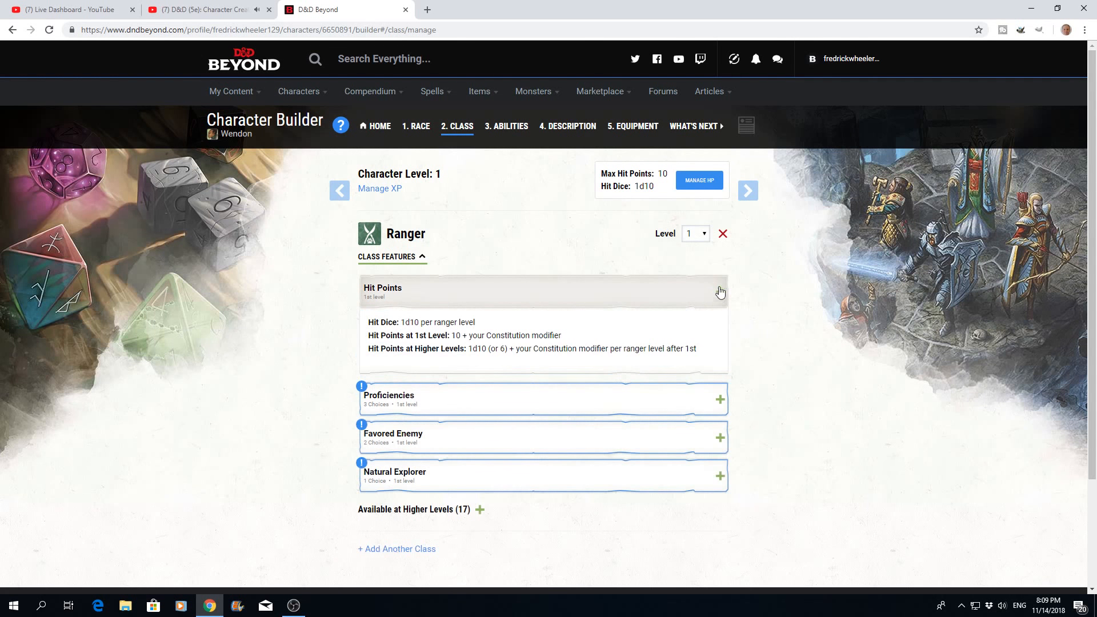
left_click(706, 236)
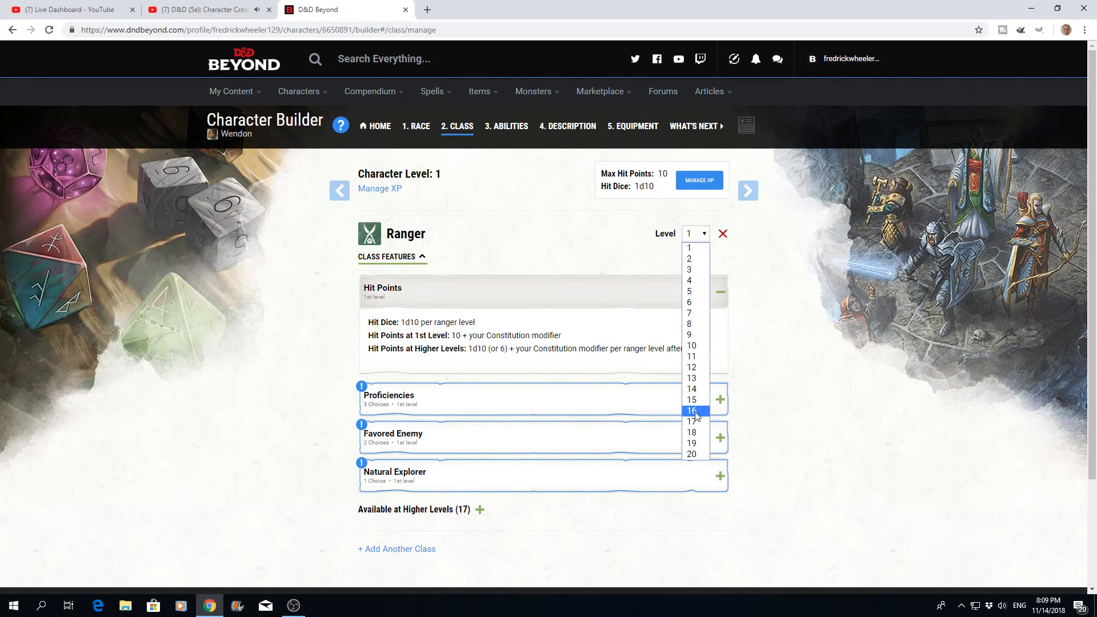
left_click(644, 260)
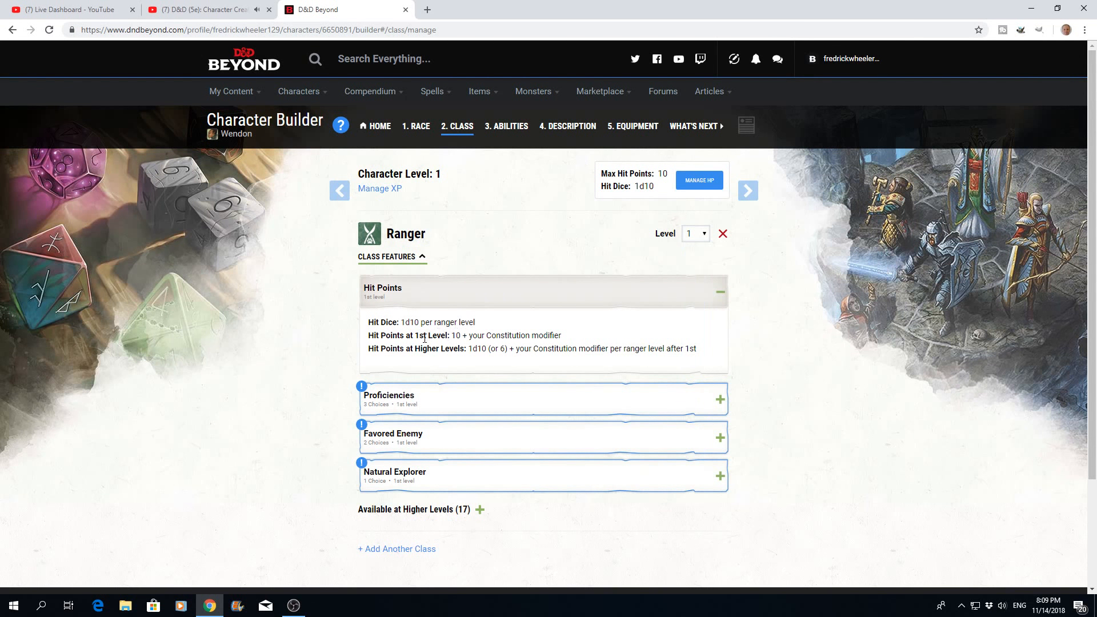
- Choose Nature, Stealth and Athletics as the three Ranger skills under Proficiencies
left_click(720, 400)
scroll(558, 355, "down", 2)
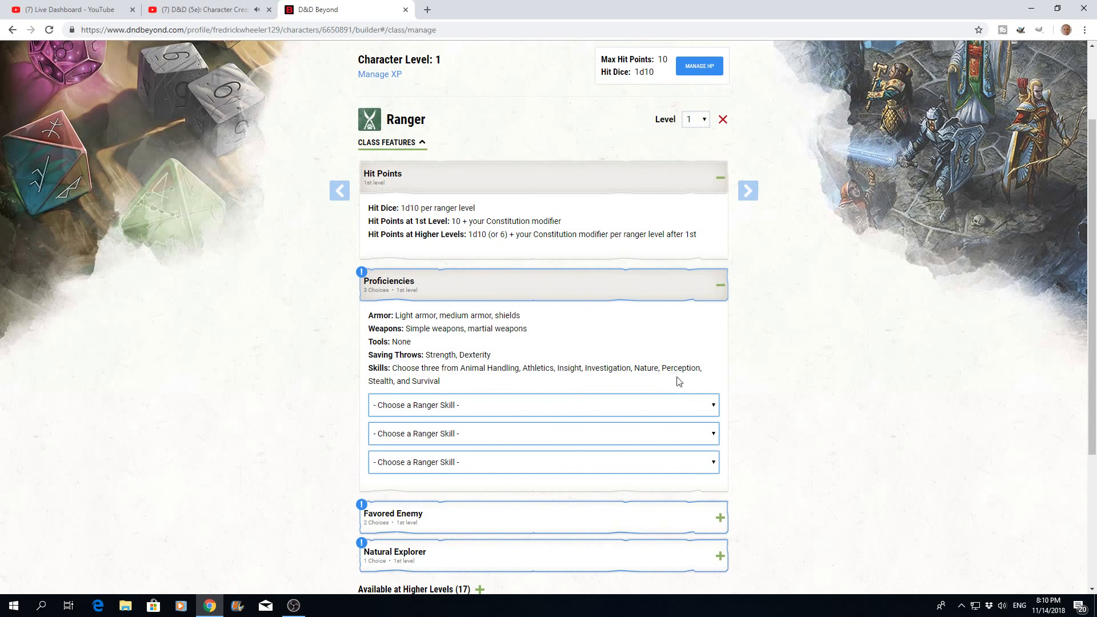
left_click(713, 406)
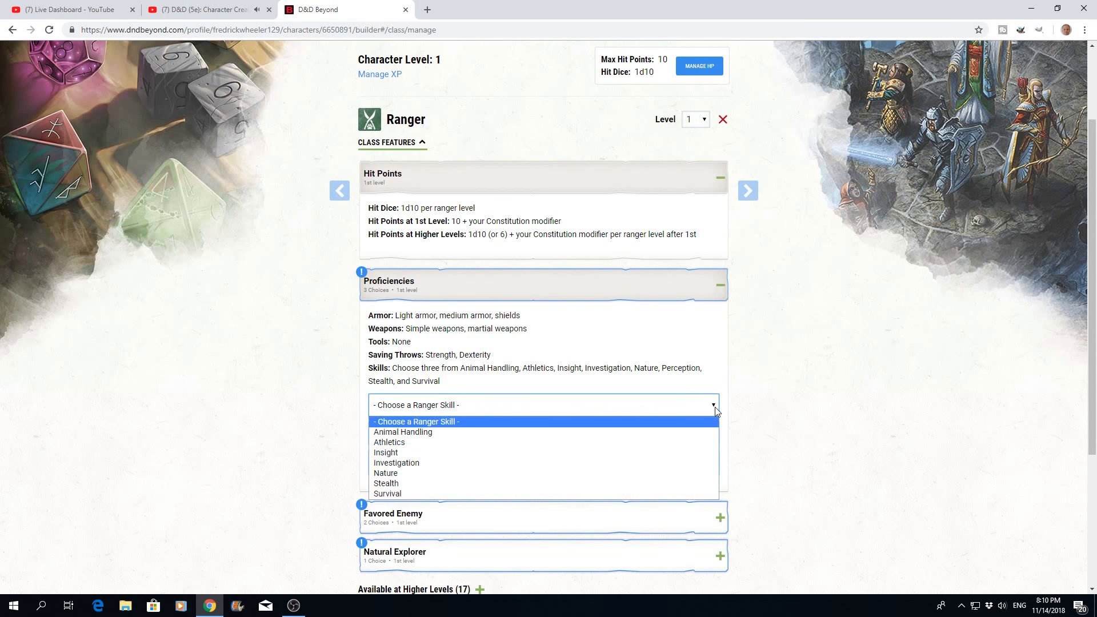
left_click(388, 474)
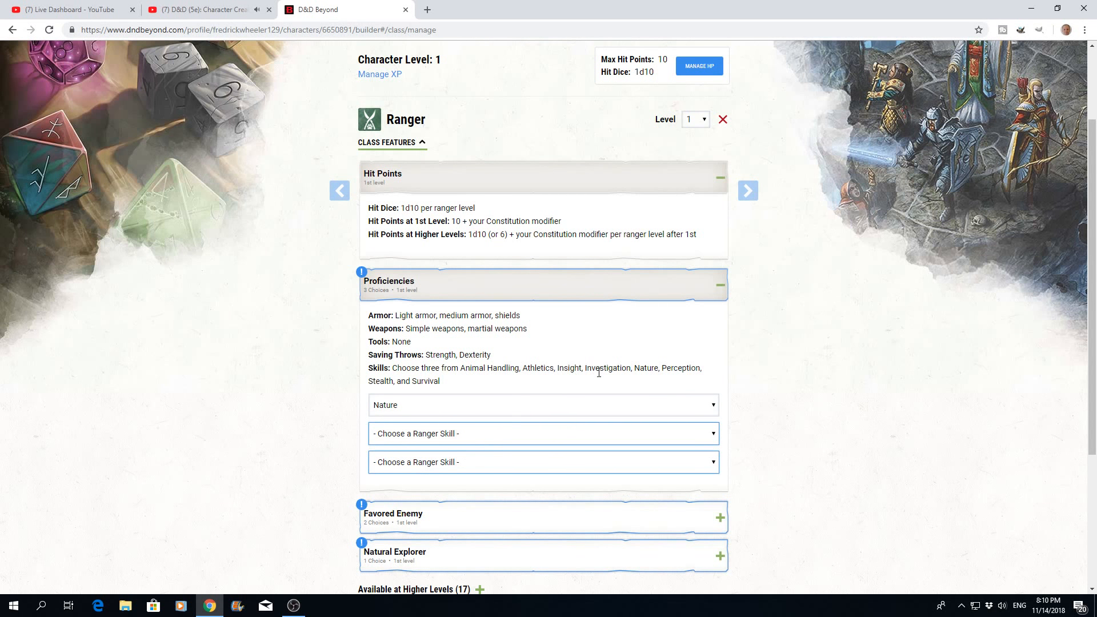
left_click(713, 437)
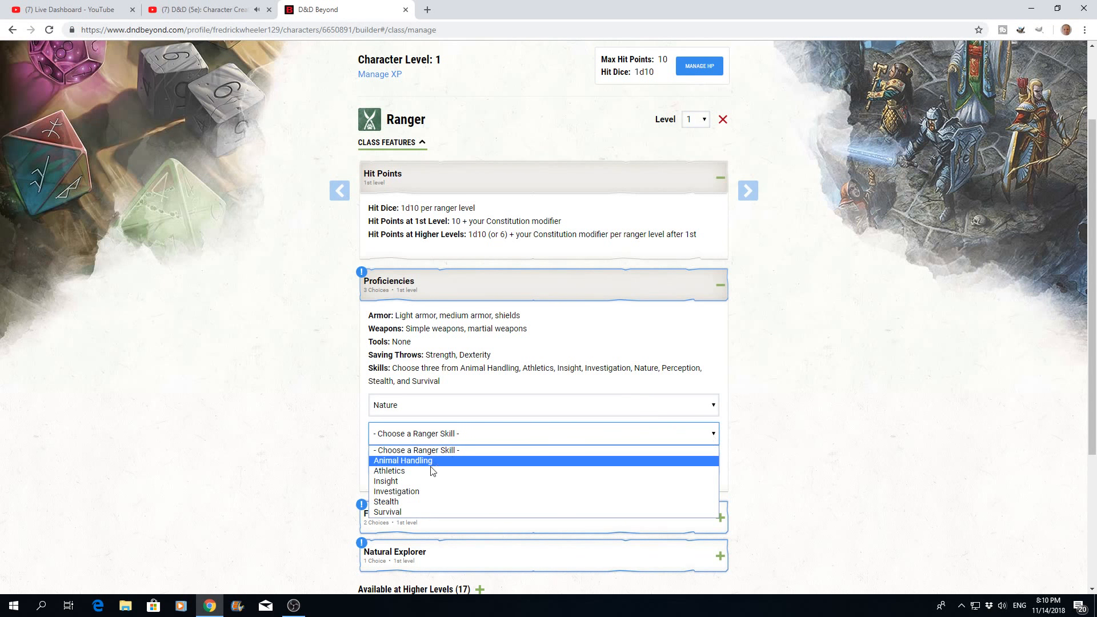
left_click(392, 502)
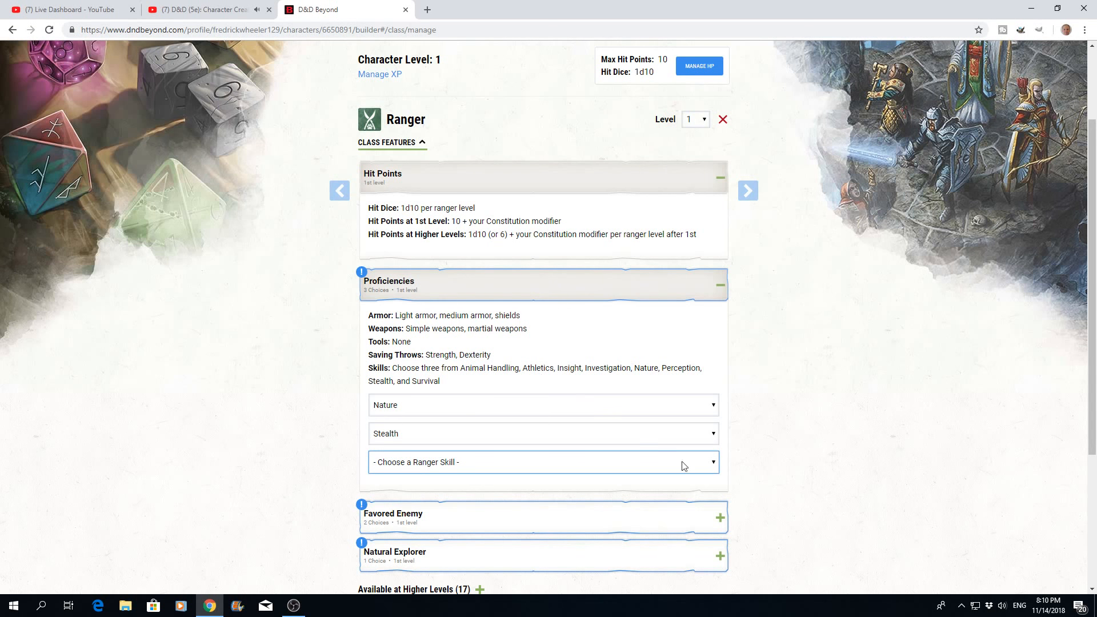
left_click(714, 465)
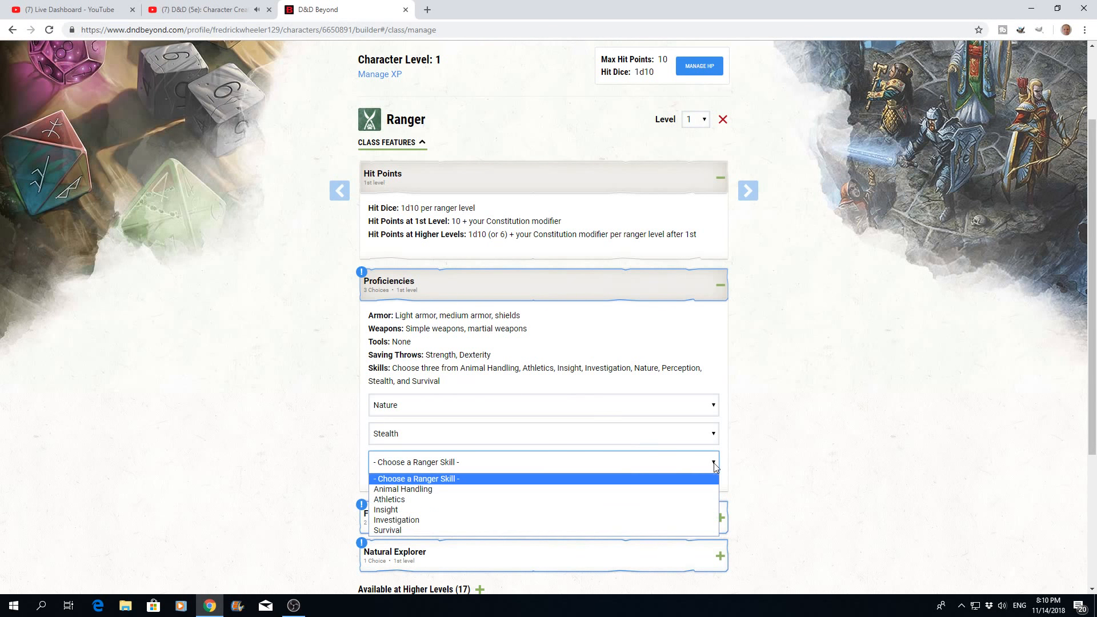
left_click(393, 500)
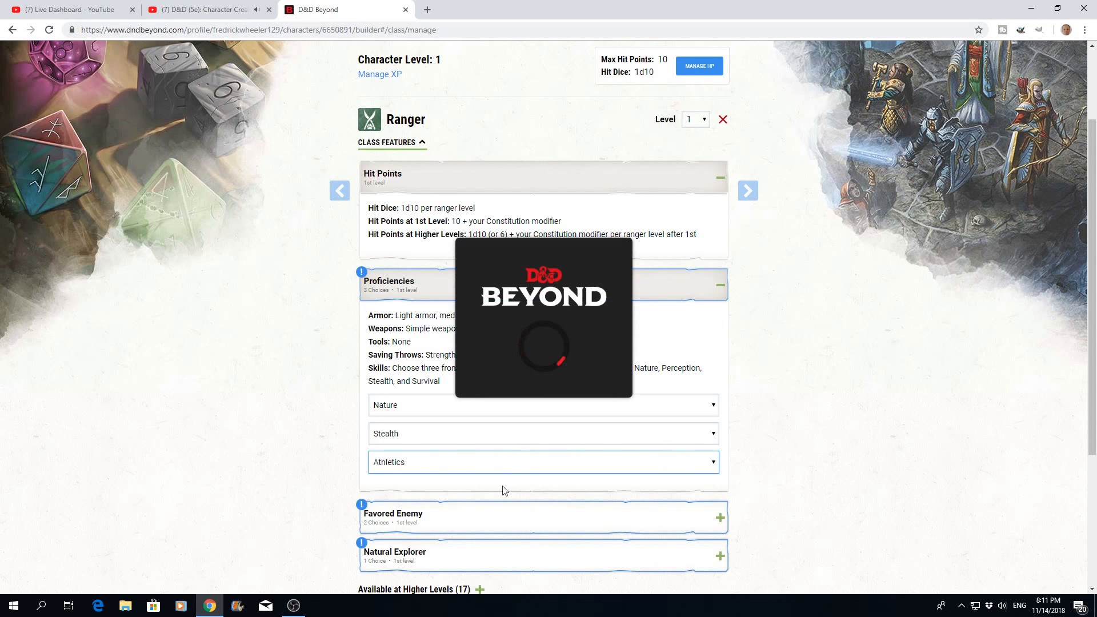
- Set the Ranger's Favored Enemy to Humanoids and choose Orcs as the first humanoid type
scroll(753, 458, "down", 2)
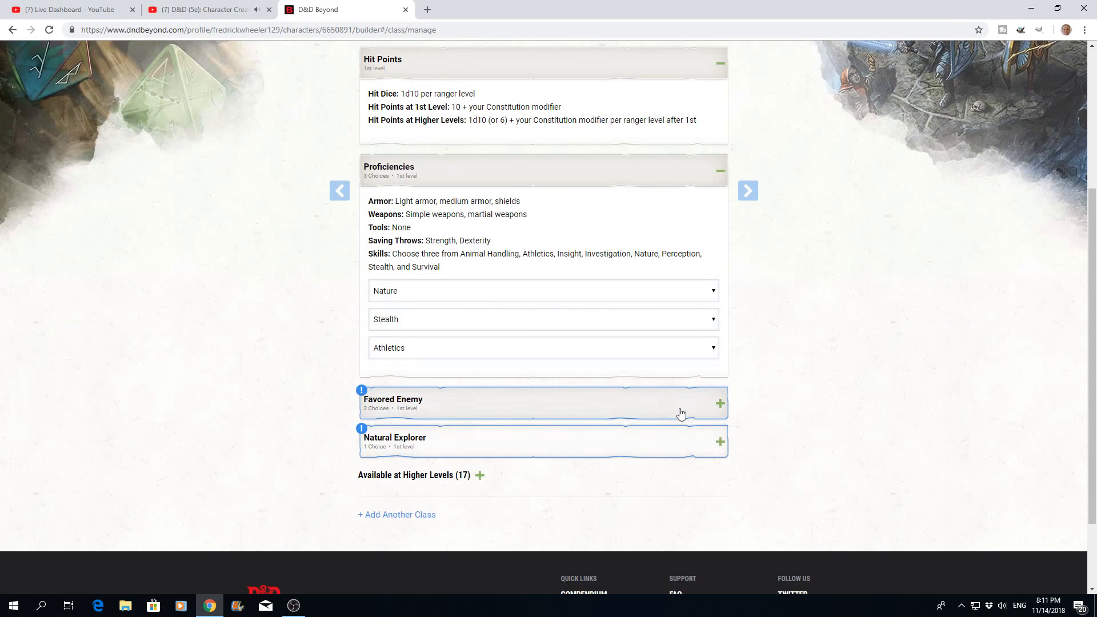
left_click(720, 405)
scroll(592, 410, "down", 2)
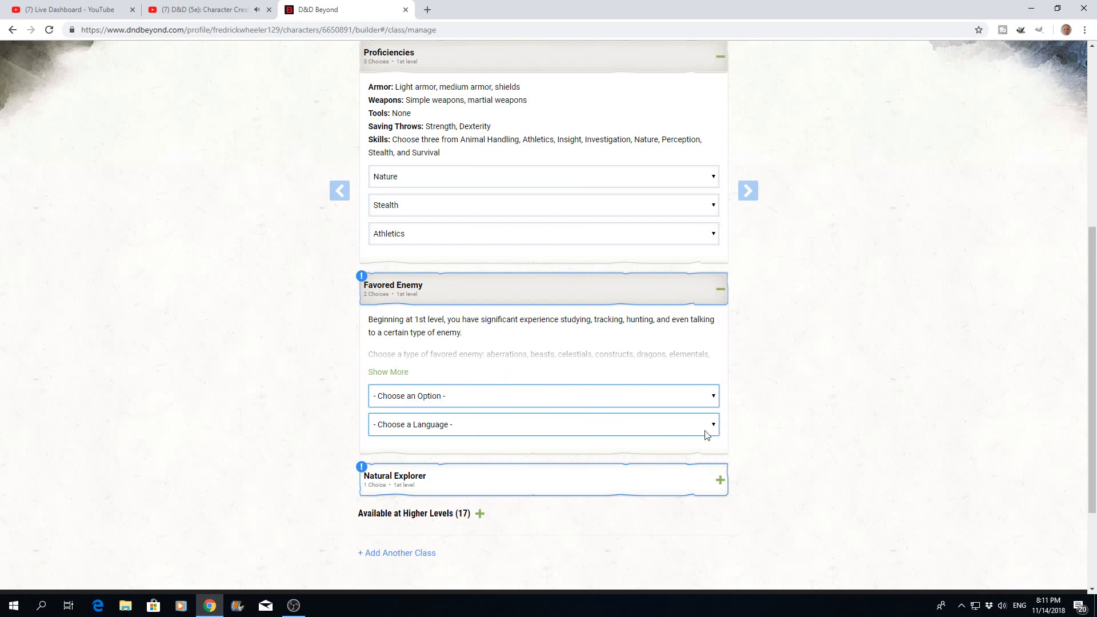
left_click(713, 400)
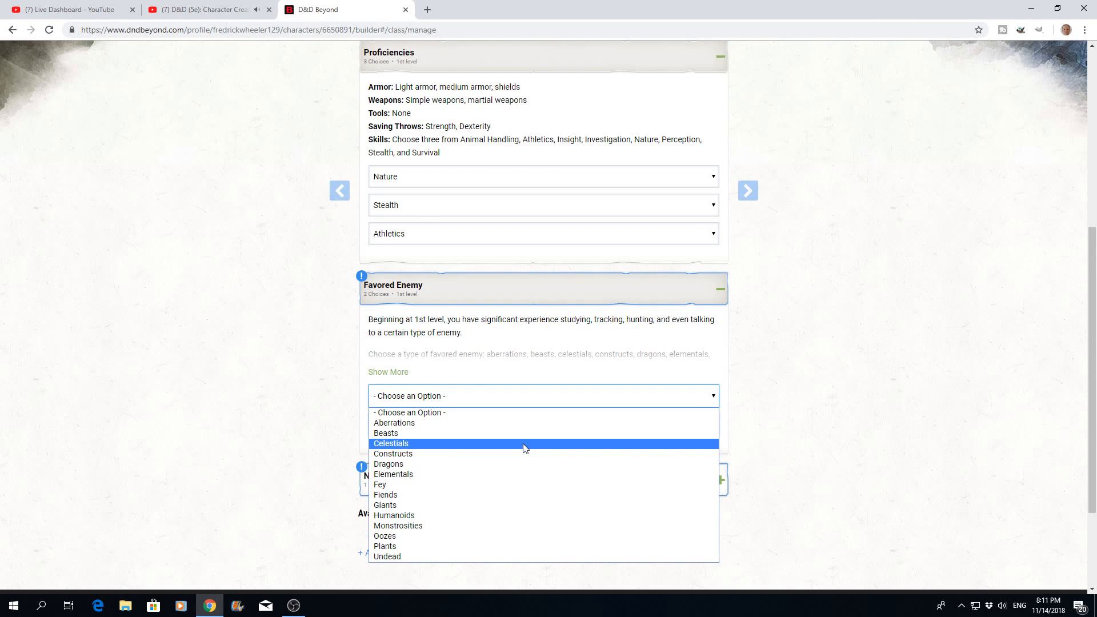
left_click(397, 516)
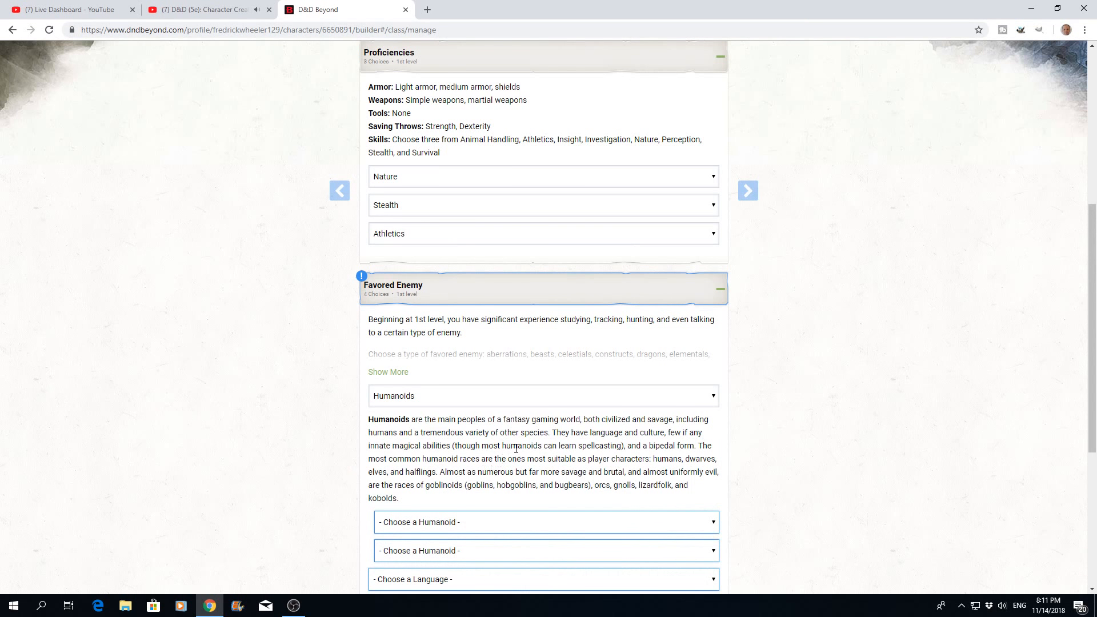
scroll(515, 447, "down", 2)
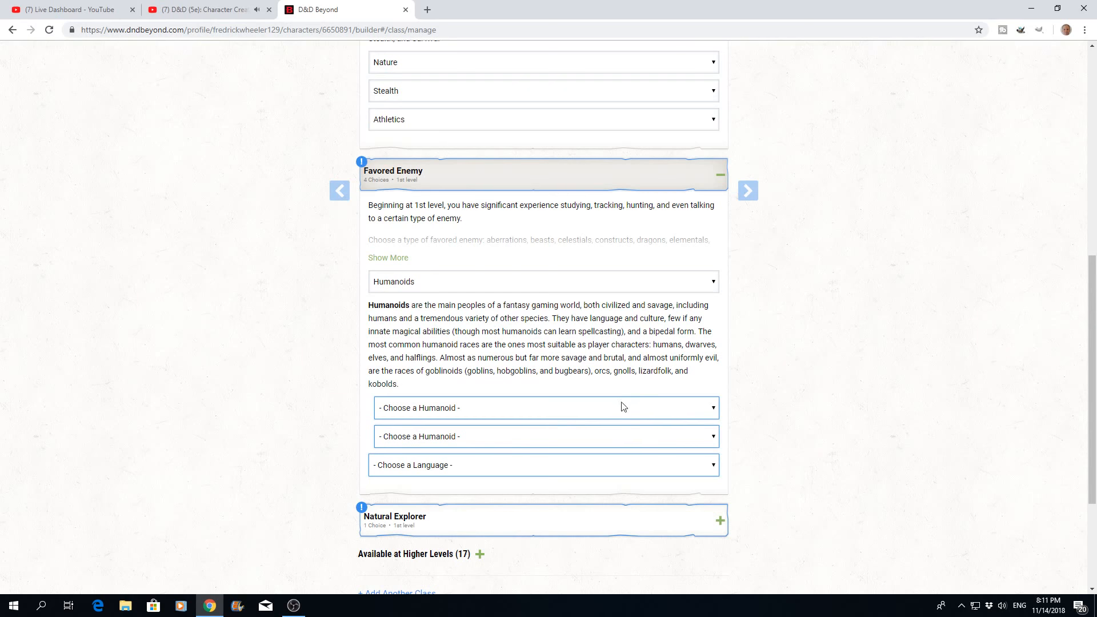
left_click(714, 410)
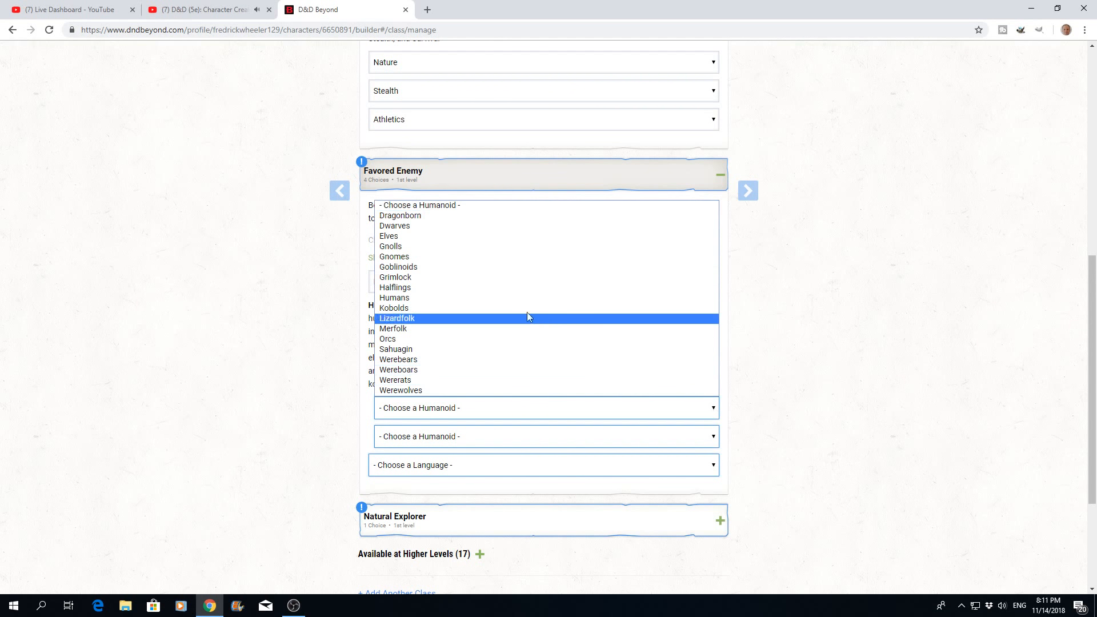
left_click(480, 339)
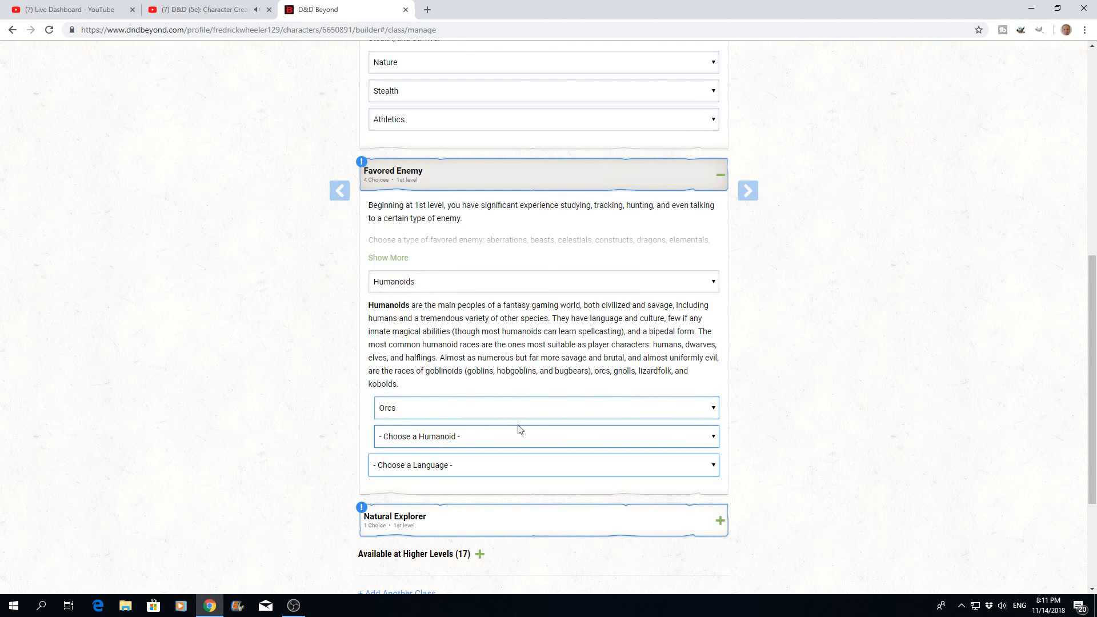
- Choose Goblinoids as the second Favored Enemy humanoid and Goblin as its language
left_click(714, 436)
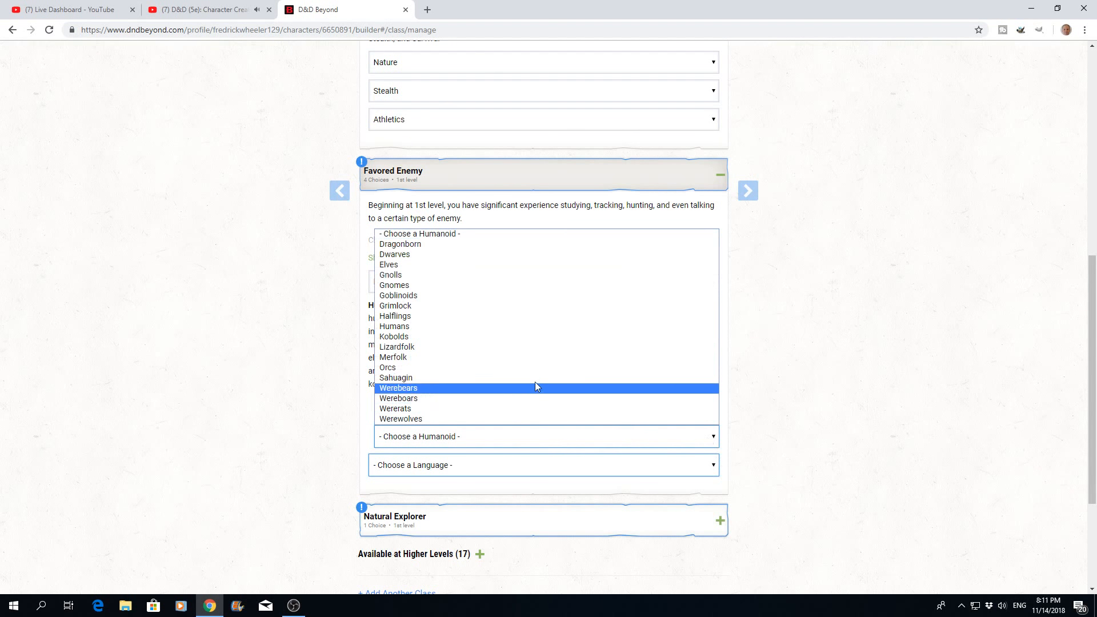
left_click(406, 295)
scroll(586, 469, "down", 2)
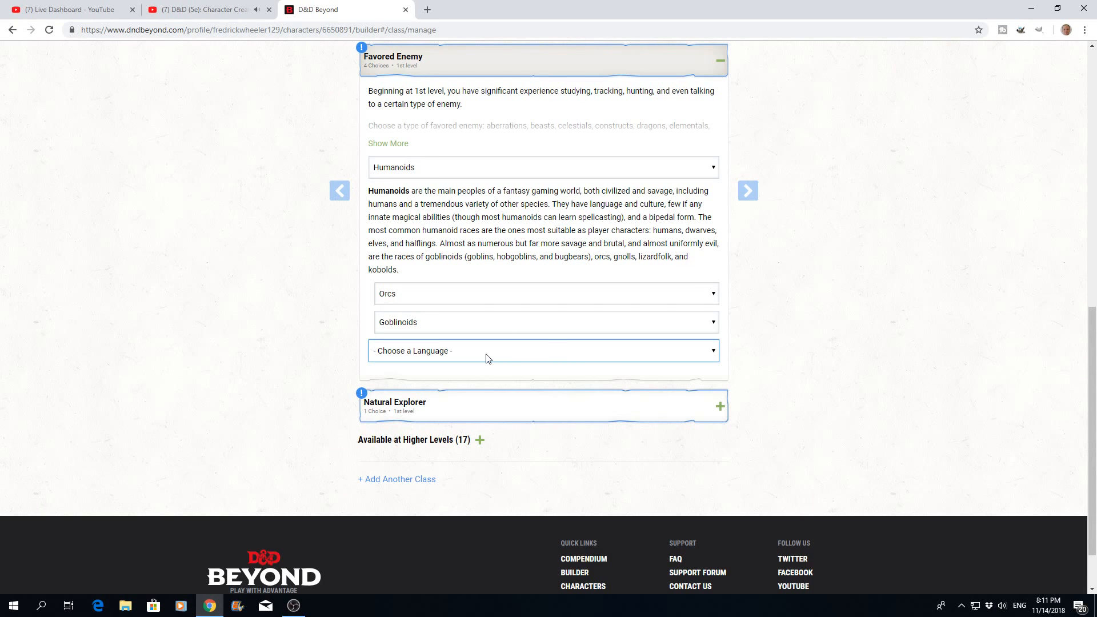
left_click(712, 351)
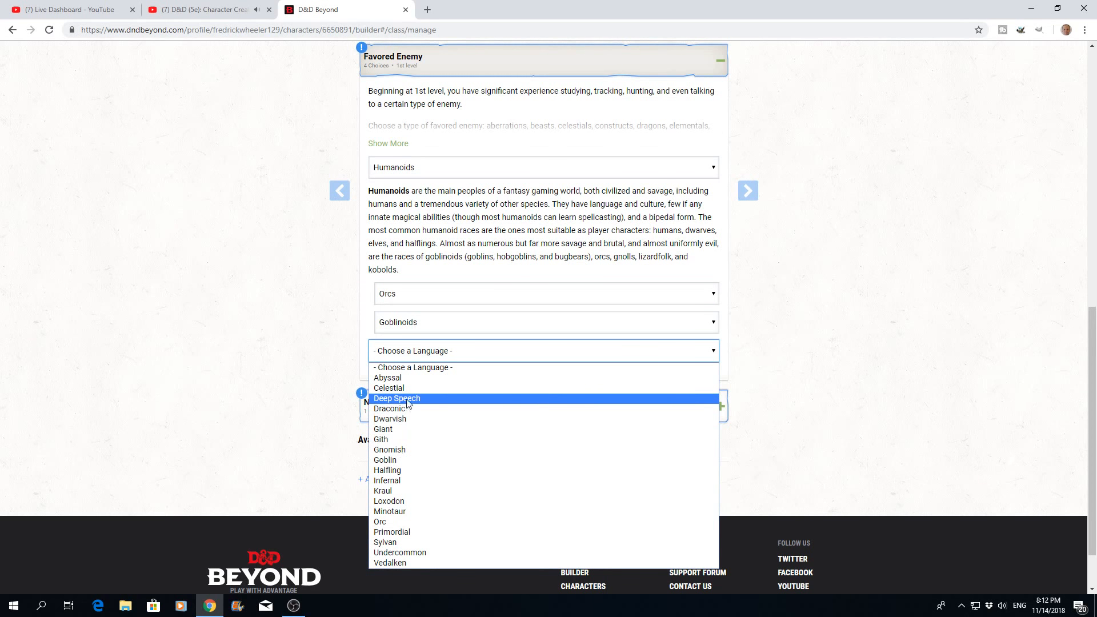
left_click(387, 461)
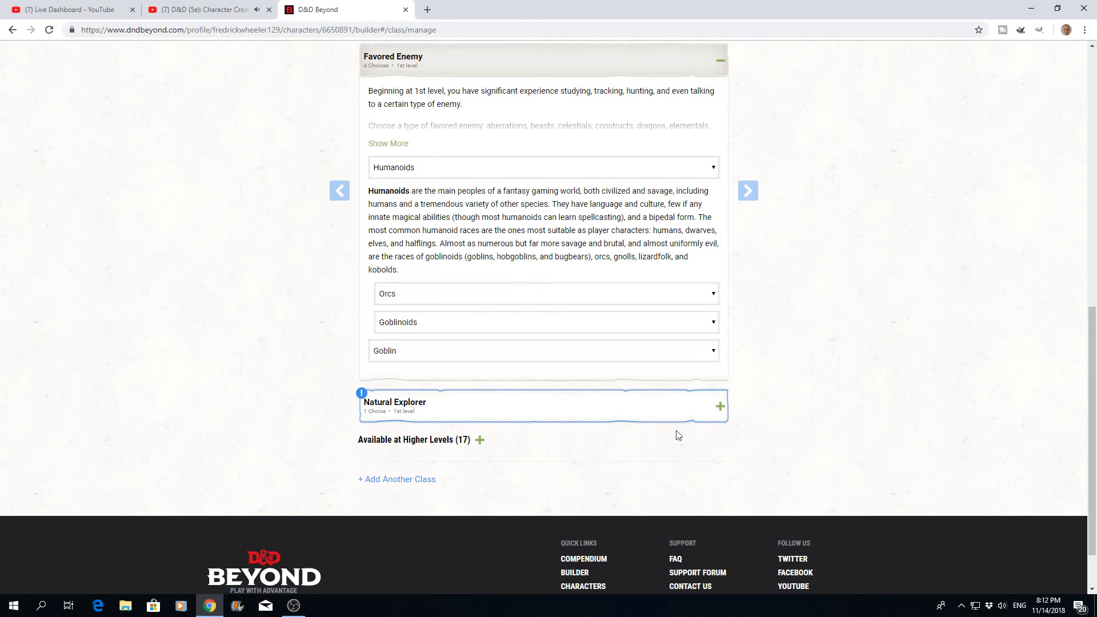
- Set the Ranger's Natural Explorer favored terrain to Underdark
left_click(719, 406)
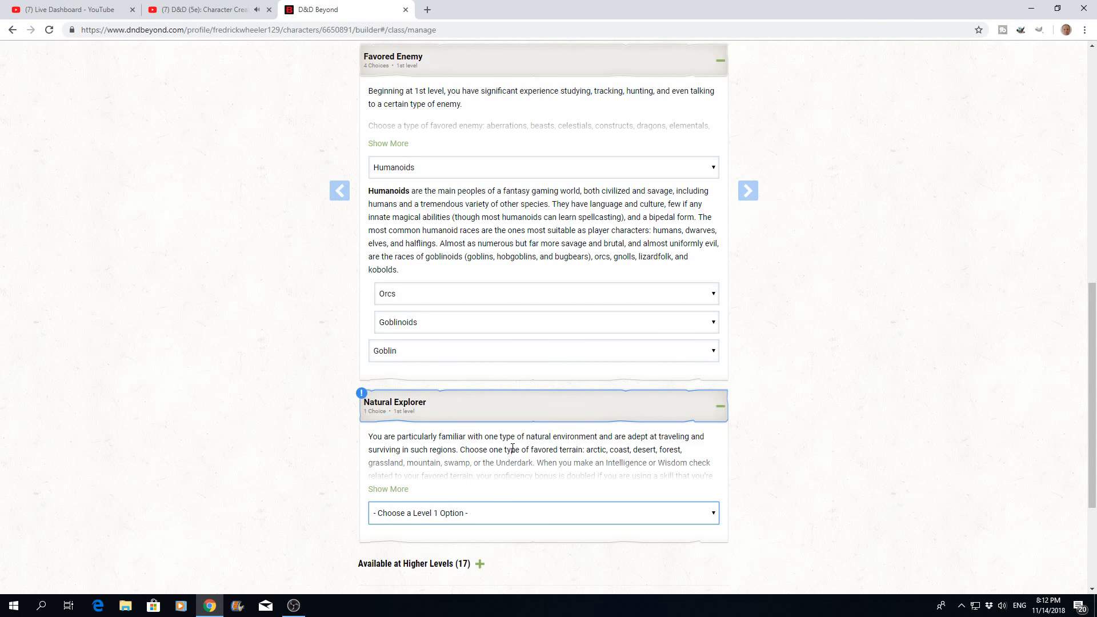
scroll(512, 449, "down", 1)
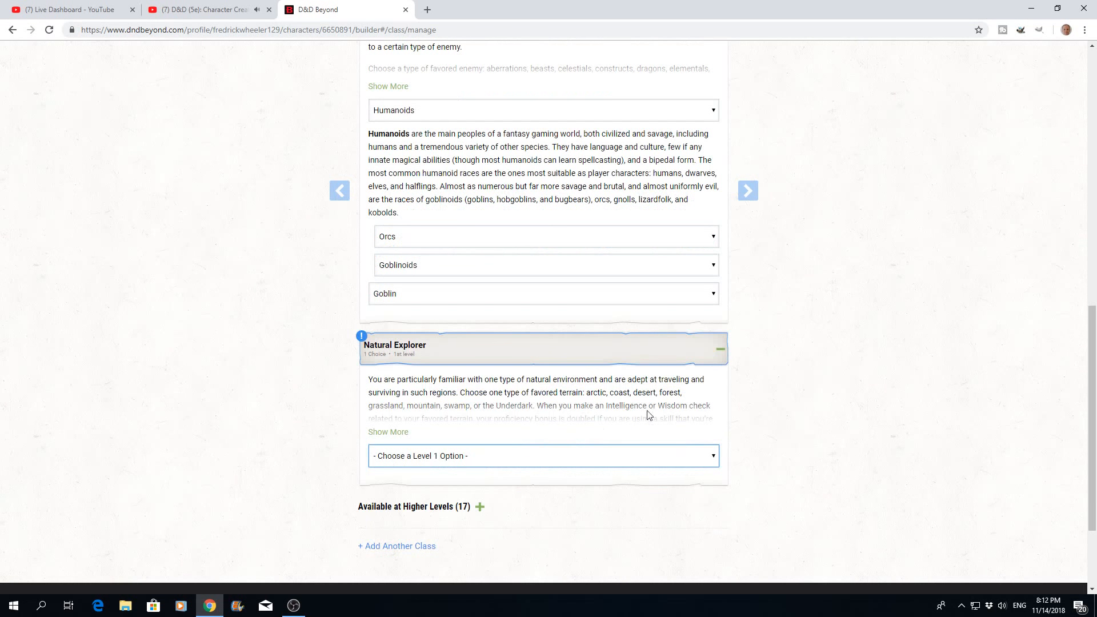
left_click(714, 457)
scroll(577, 437, "down", 2)
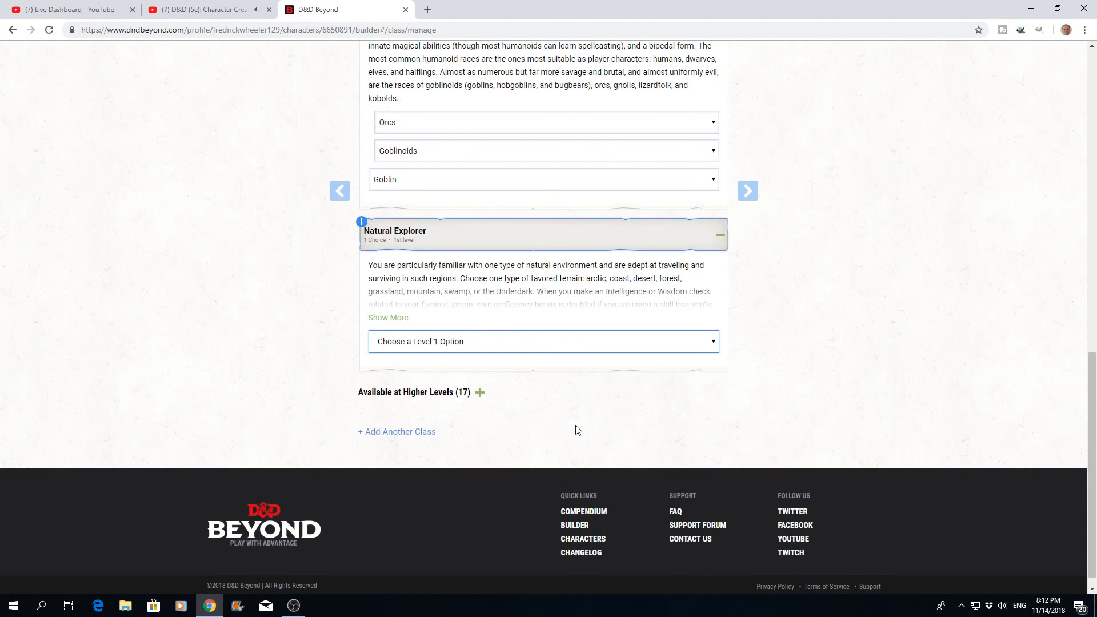
left_click(712, 343)
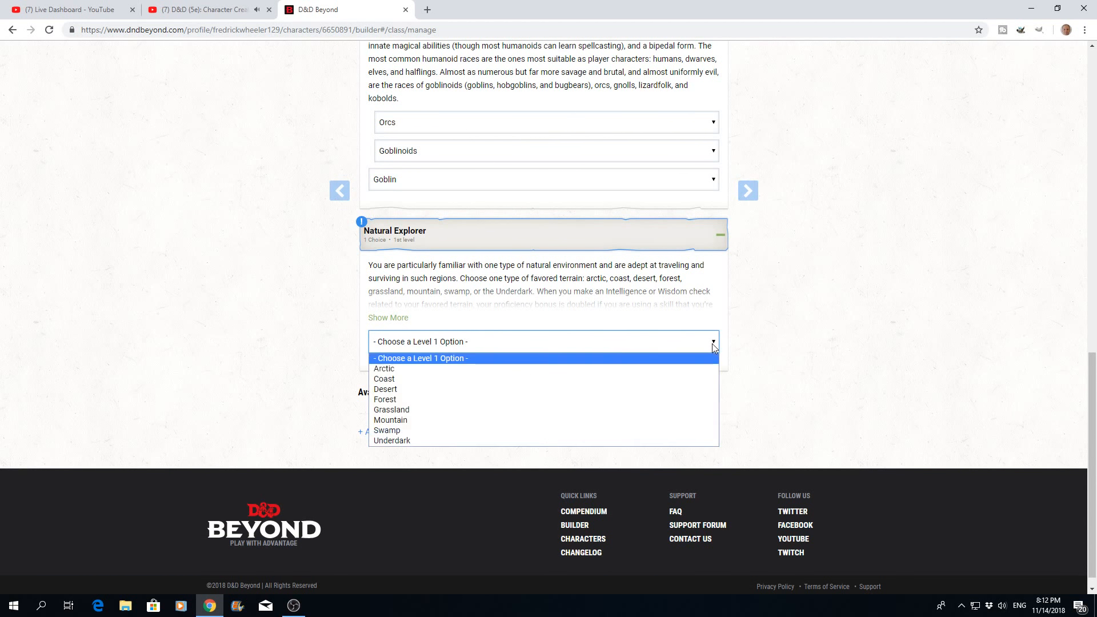
left_click(398, 441)
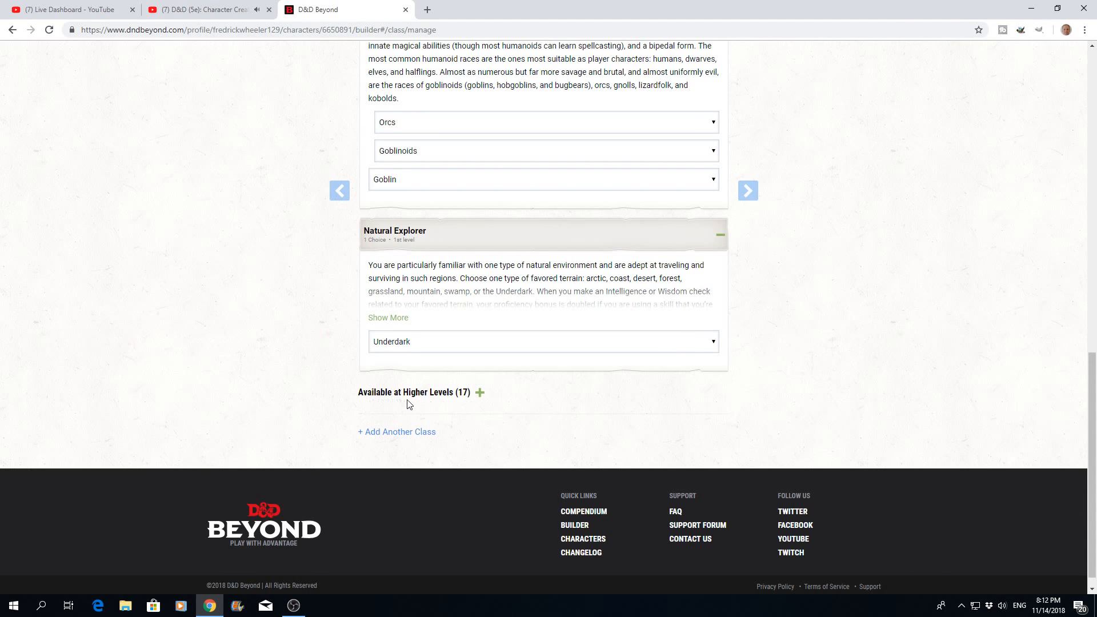
- Expand and look over the list of Ranger features available at higher levels
left_click(479, 393)
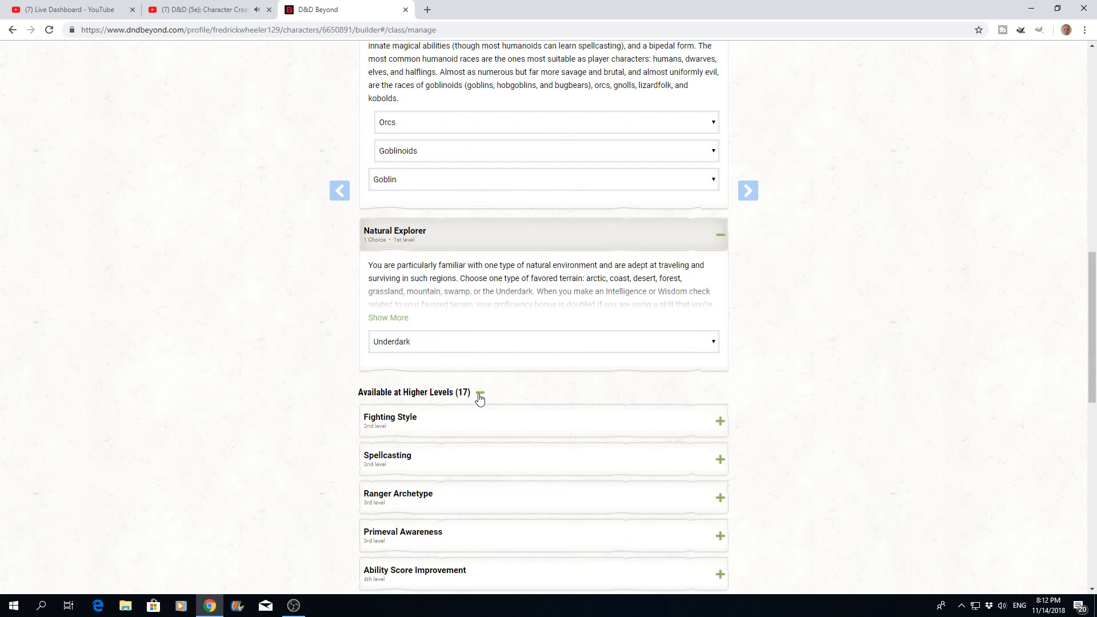
scroll(509, 391, "down", 6)
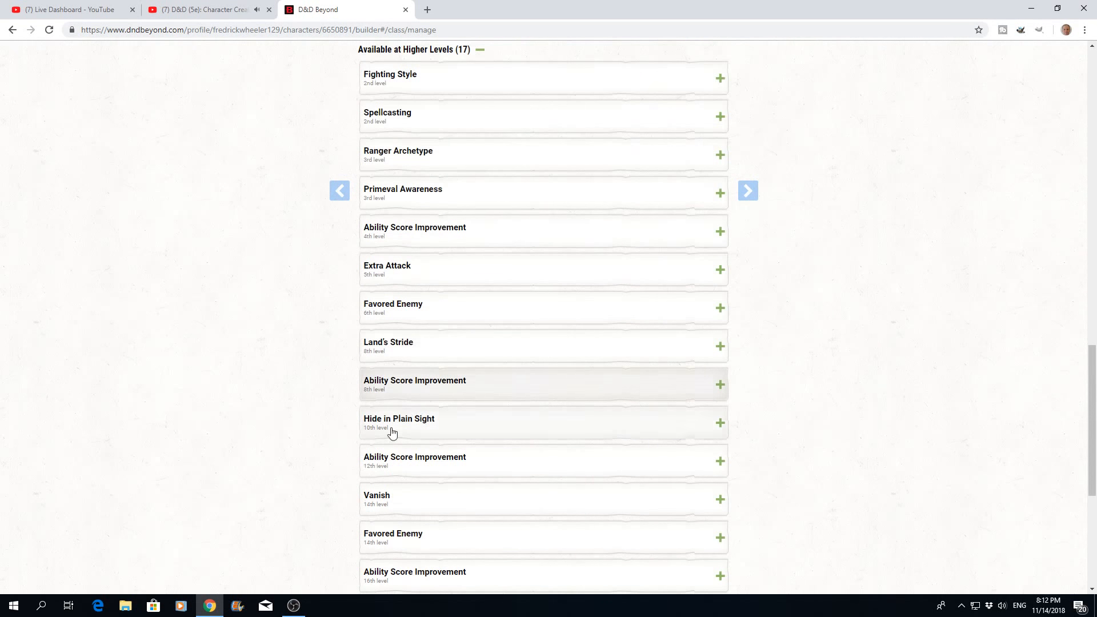
scroll(602, 463, "up", 18)
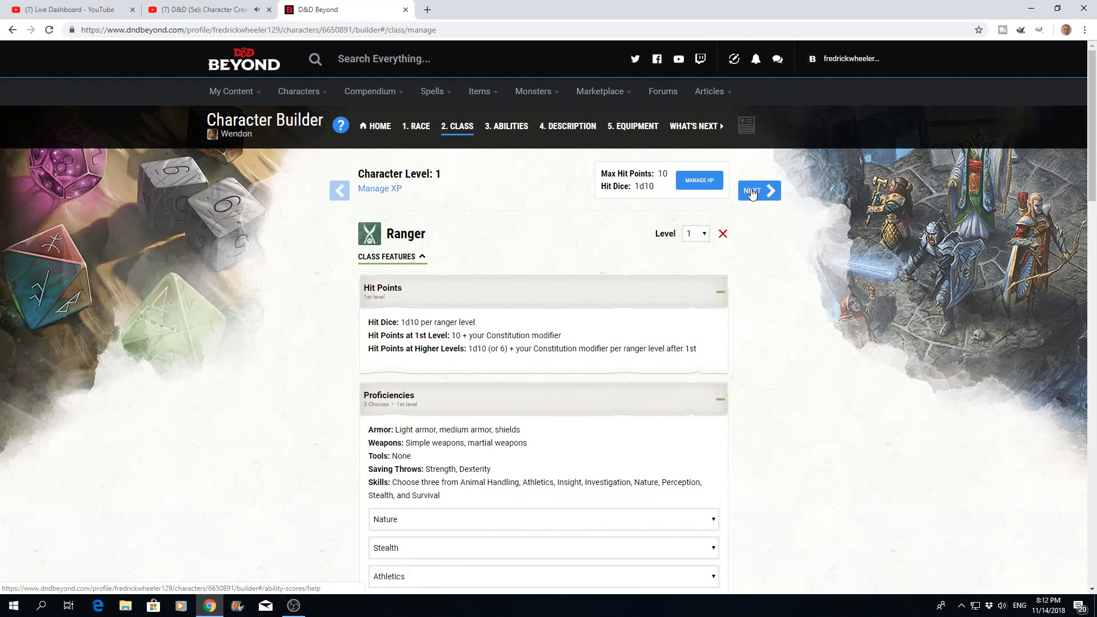
- Proceed past the abilities introduction and choose Standard Array as the ability score generation method
left_click(753, 194)
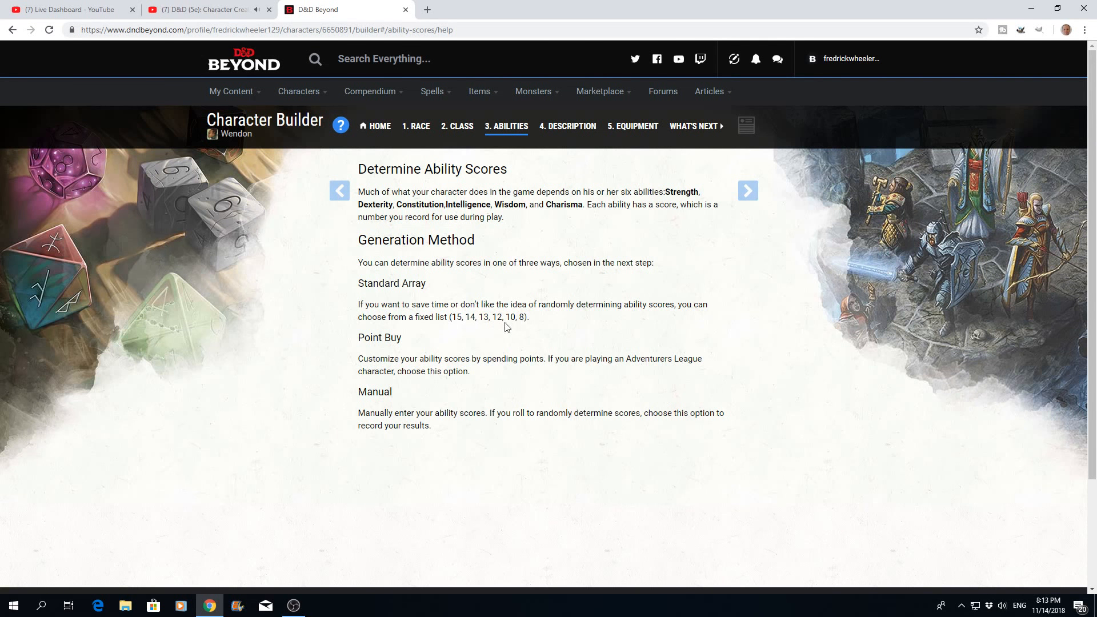
left_click(751, 196)
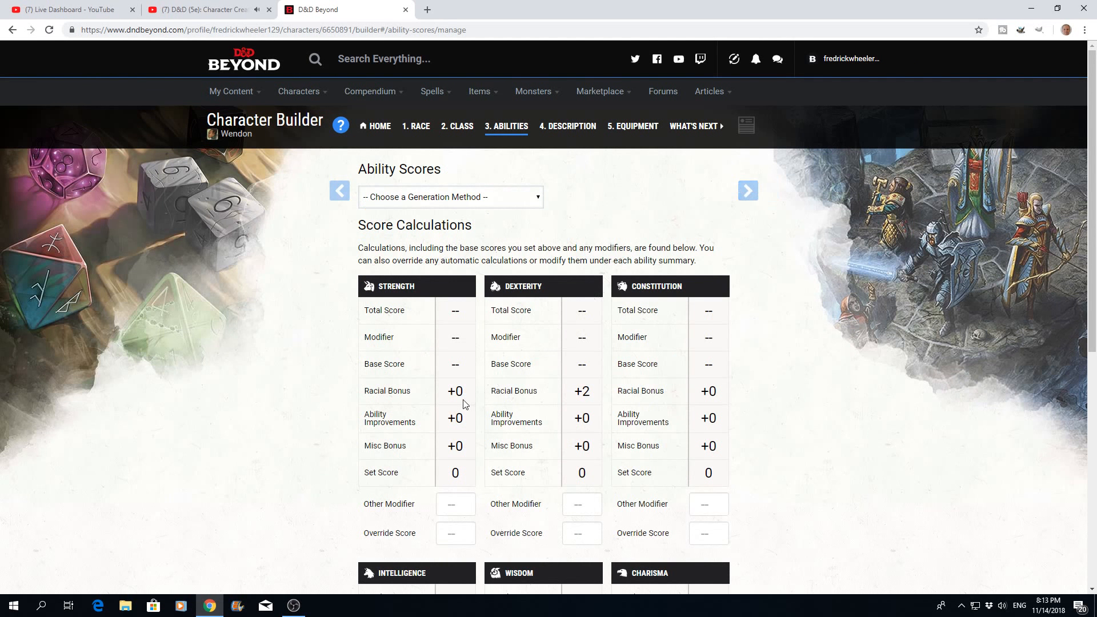
left_click(537, 200)
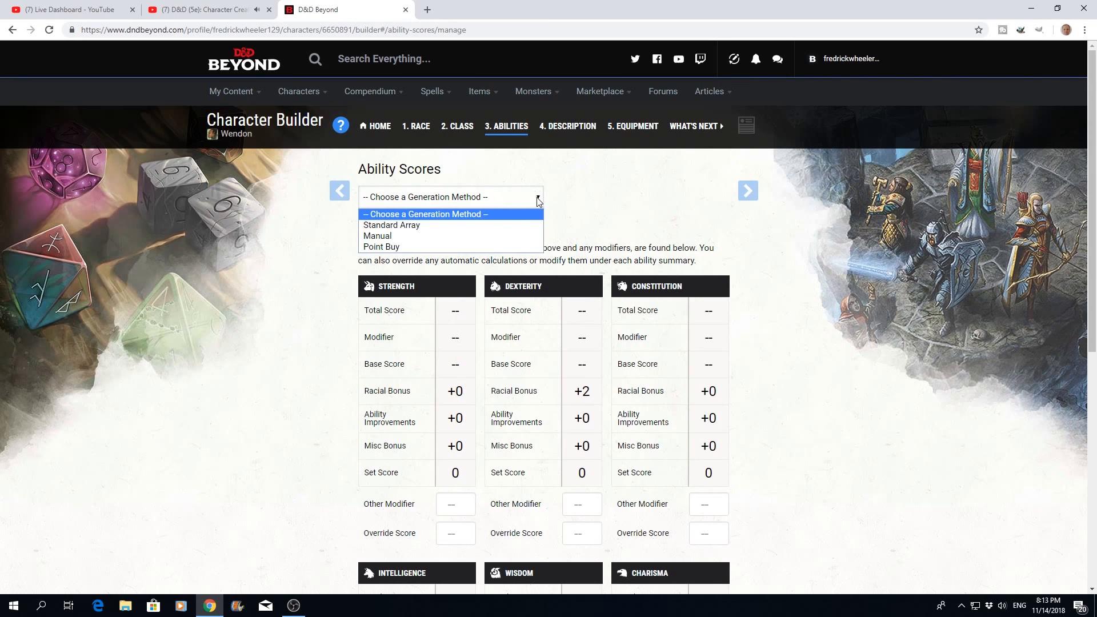
left_click(402, 225)
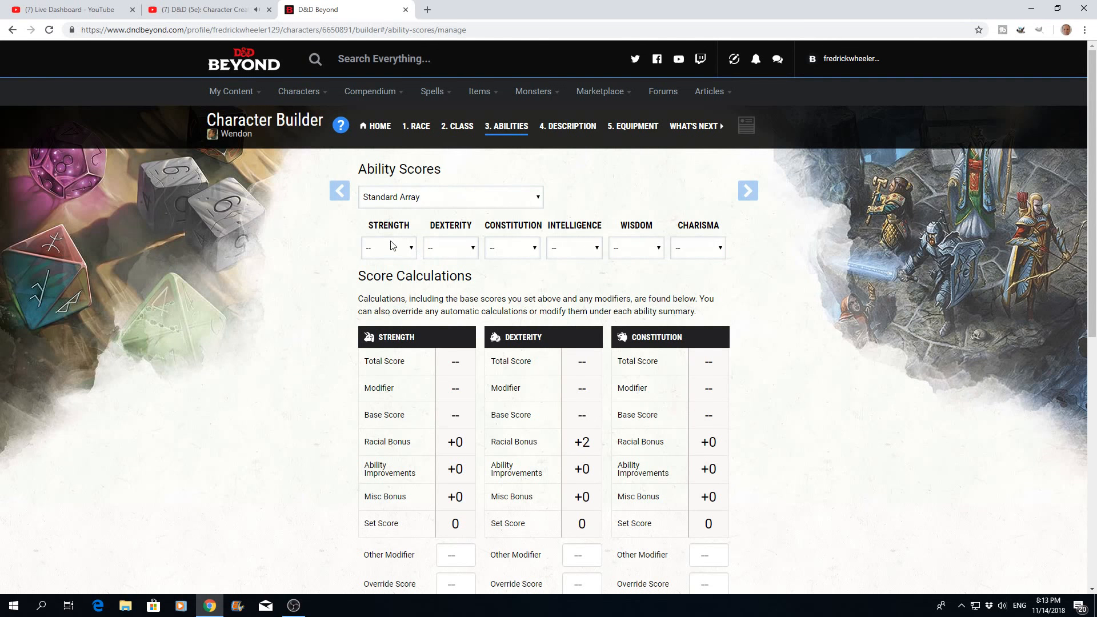
- Assign 14 to Dexterity and 15 to Wisdom from the standard array
left_click(475, 252)
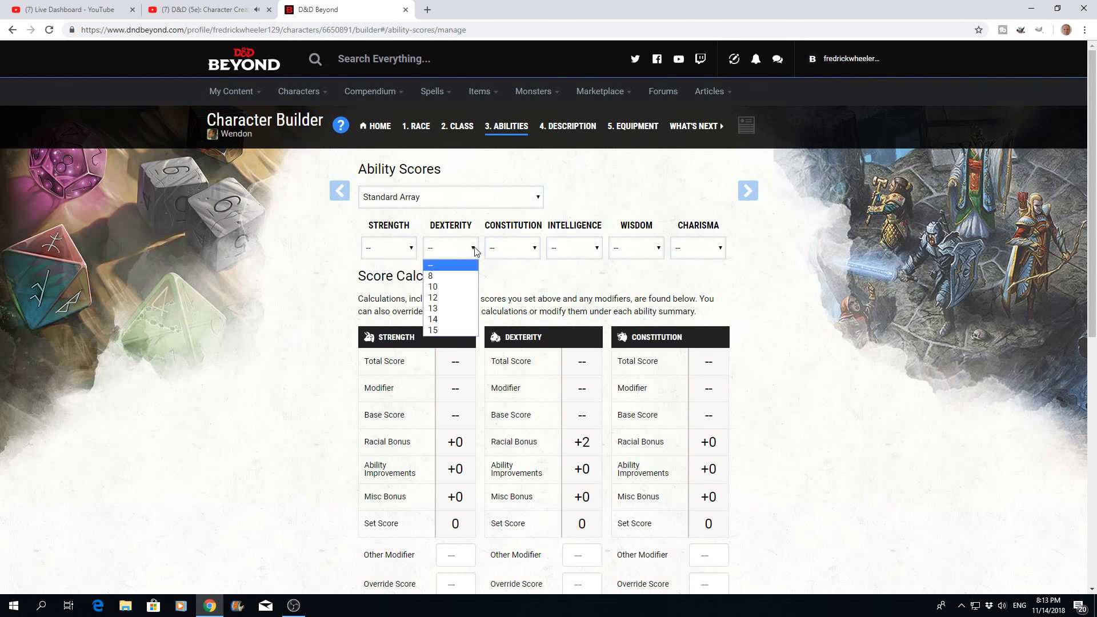
left_click(432, 321)
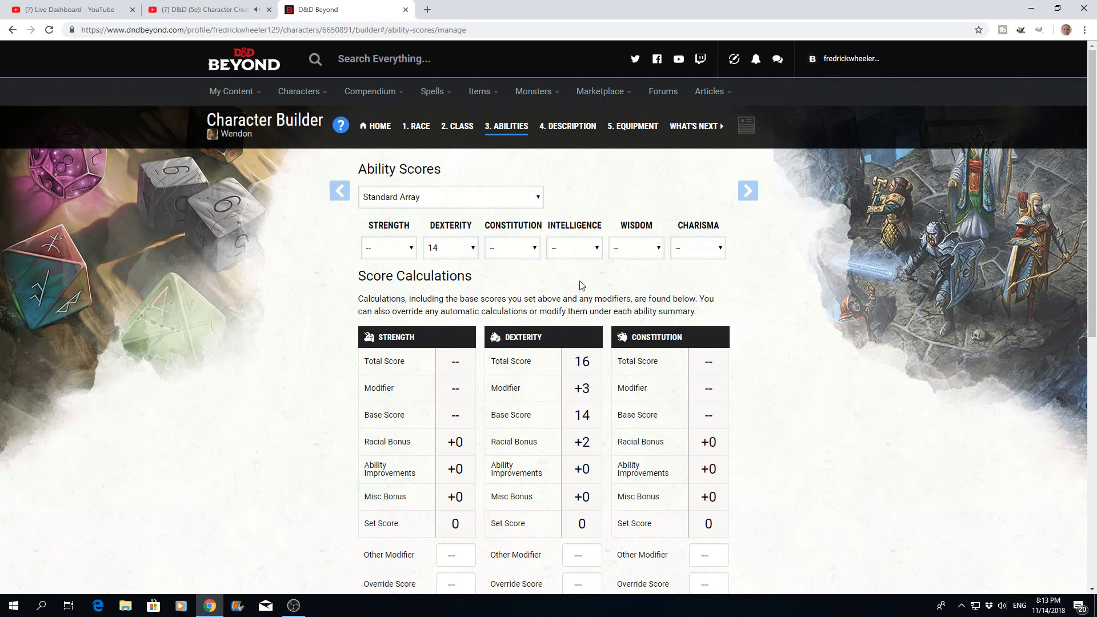
left_click(660, 249)
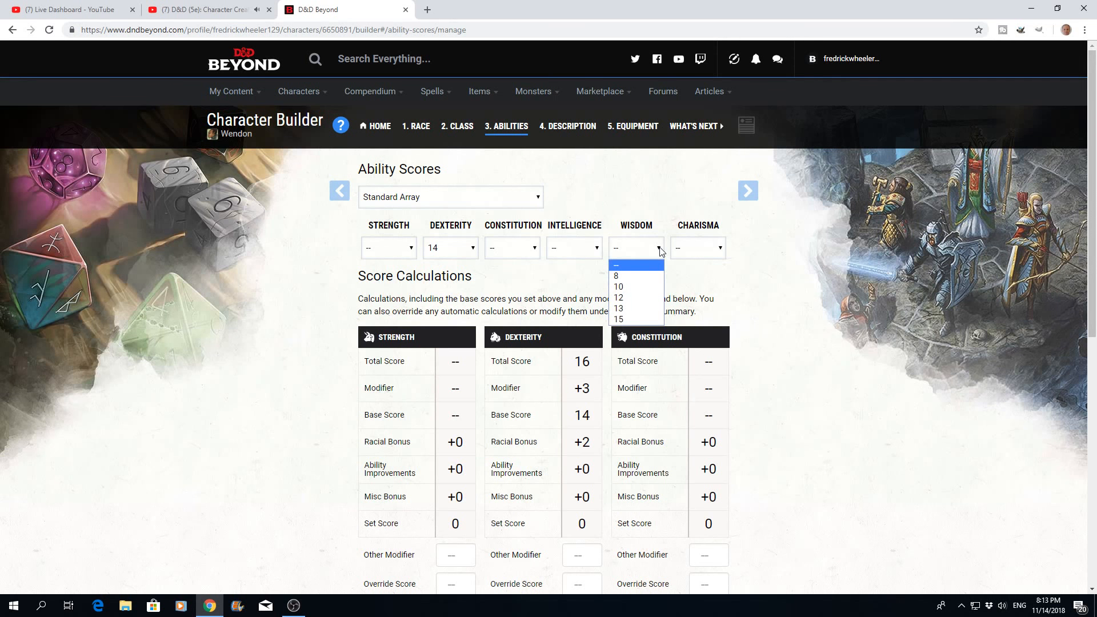
left_click(620, 320)
scroll(620, 324, "down", 7)
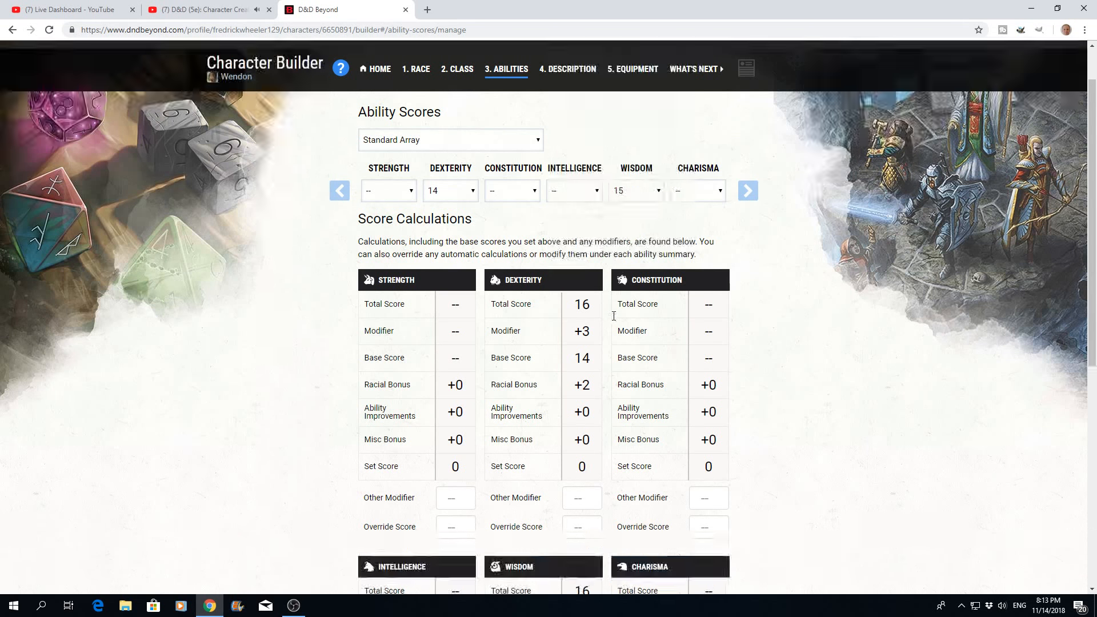
scroll(581, 314, "up", 7)
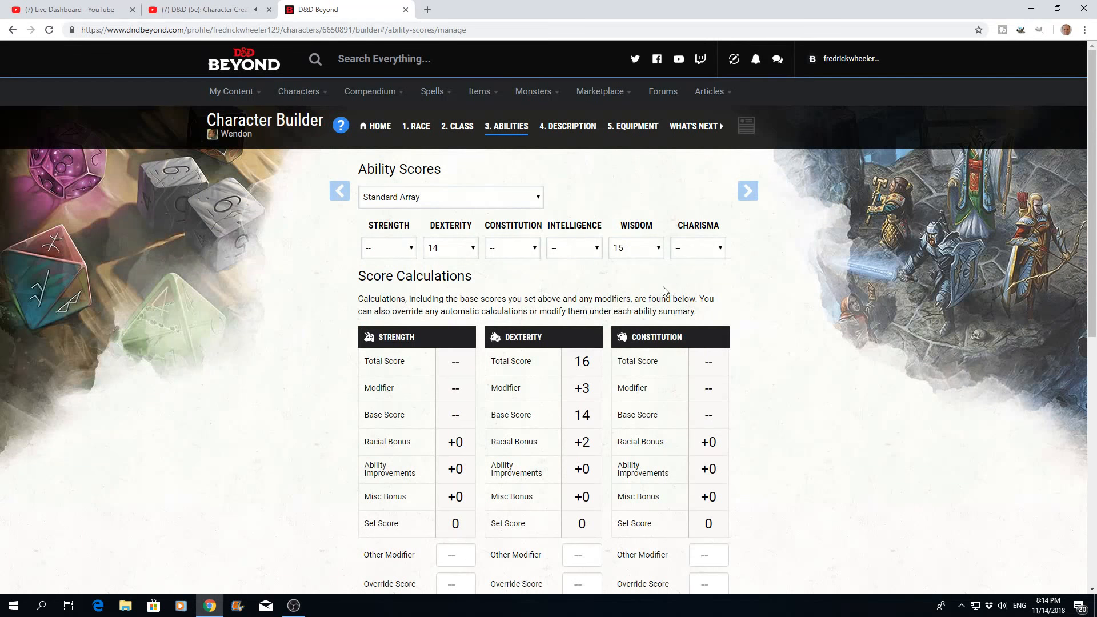
- Assign 13 to Constitution and 12 to Strength from the standard array
left_click(536, 251)
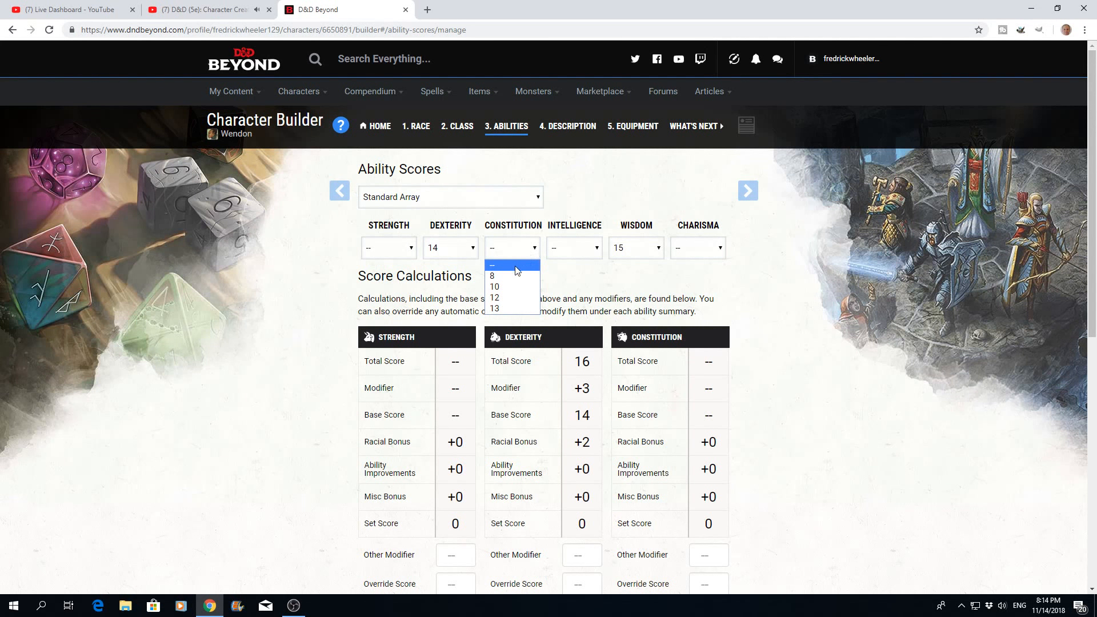
left_click(503, 309)
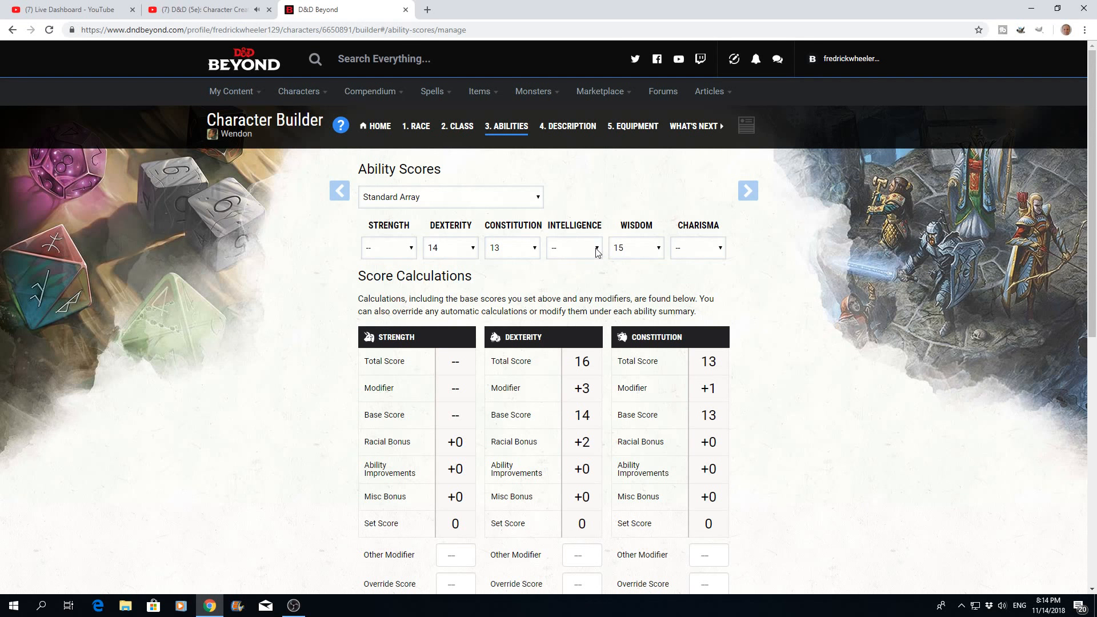
left_click(412, 251)
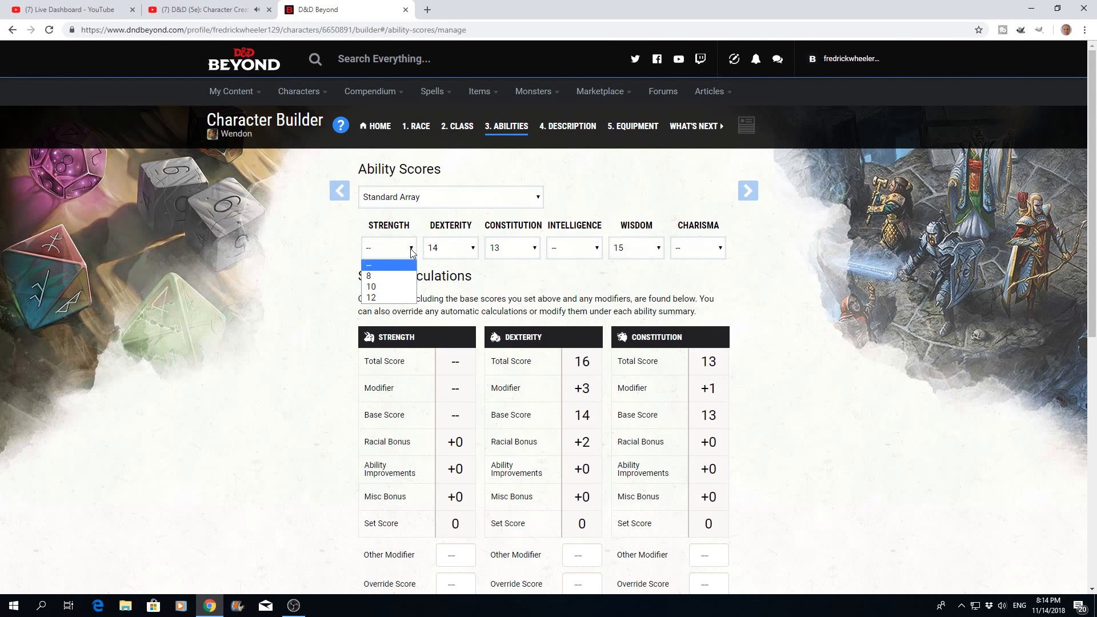
left_click(376, 298)
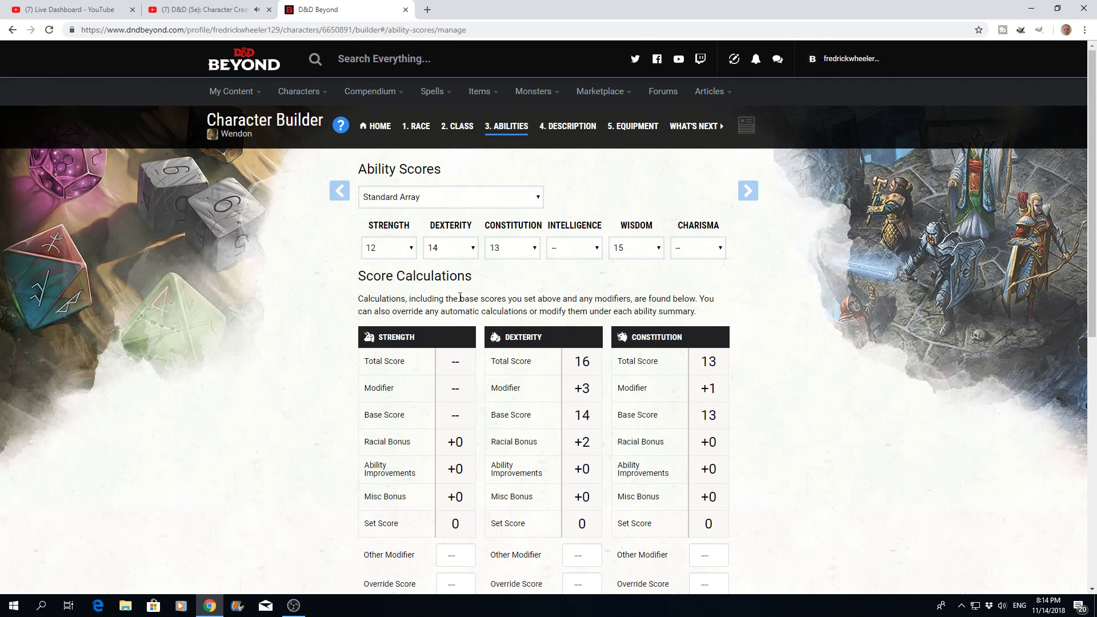
- Assign the remaining standard array scores, 10 to Intelligence and 8 to Charisma
left_click(596, 248)
left_click(563, 287)
left_click(717, 251)
left_click(695, 278)
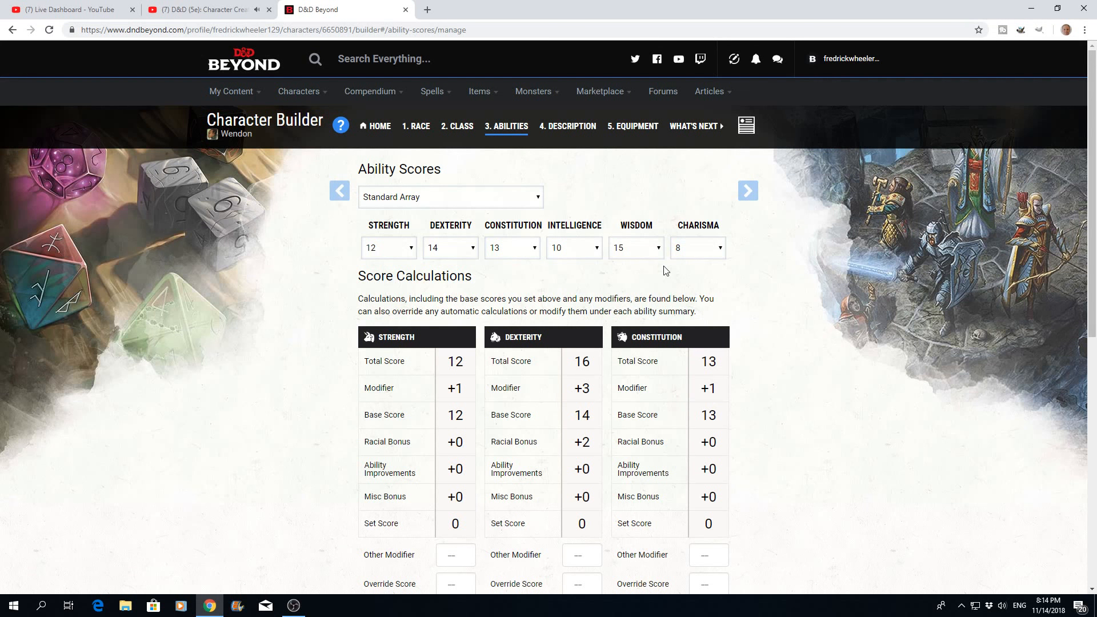
- Review the score calculations for all six abilities, including total scores, modifiers and racial bonuses
scroll(665, 270, "down", 4)
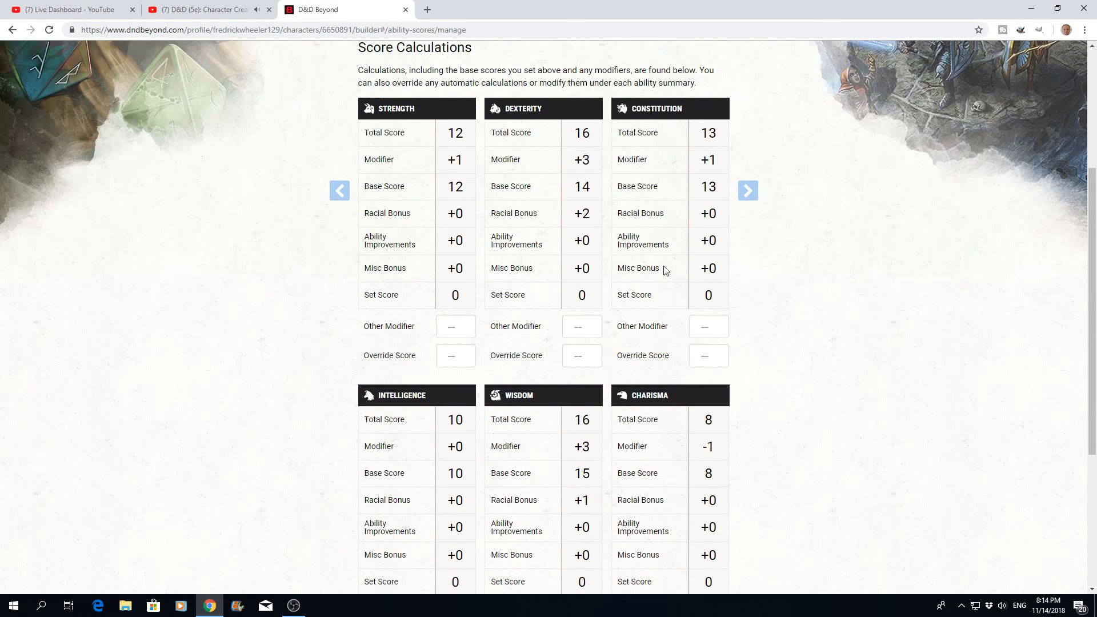
scroll(666, 270, "down", 1)
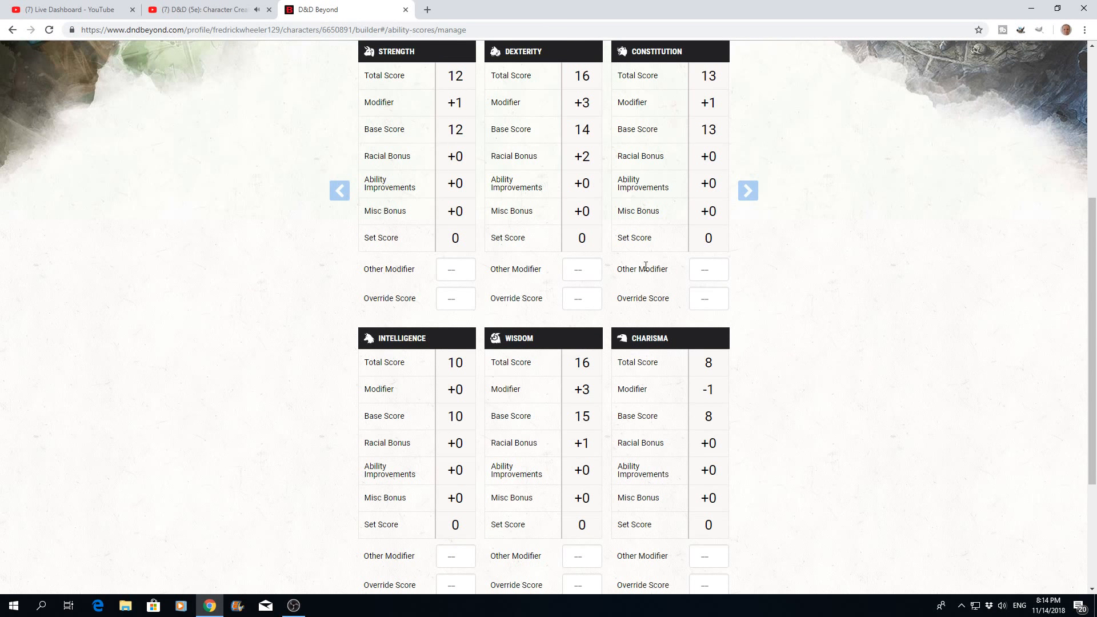
scroll(646, 265, "up", 2)
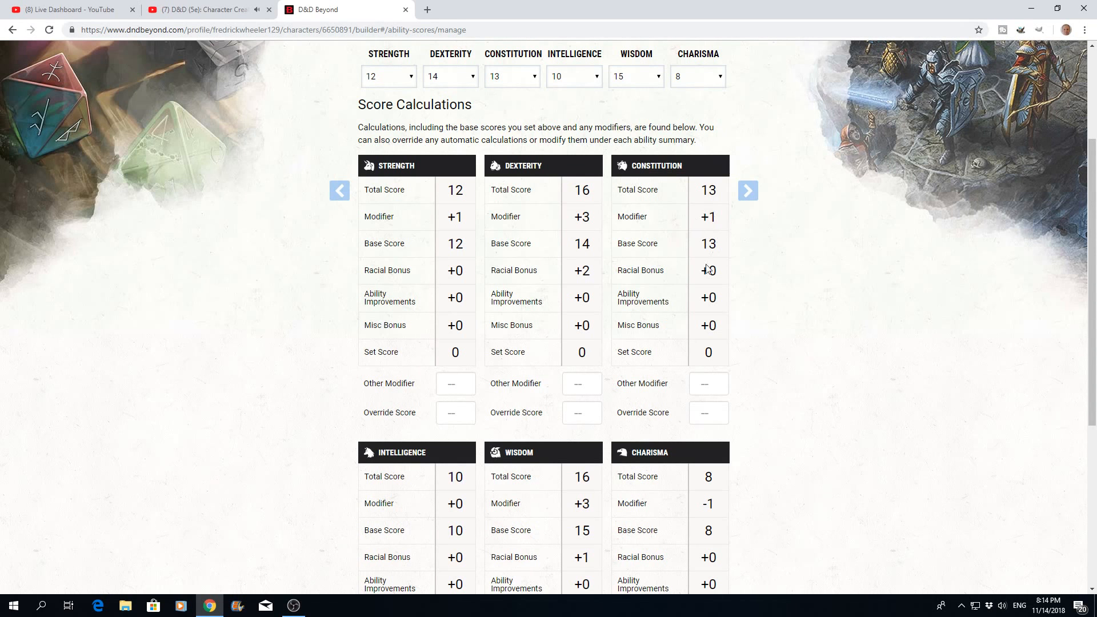
scroll(631, 306, "down", 4)
scroll(631, 307, "down", 1)
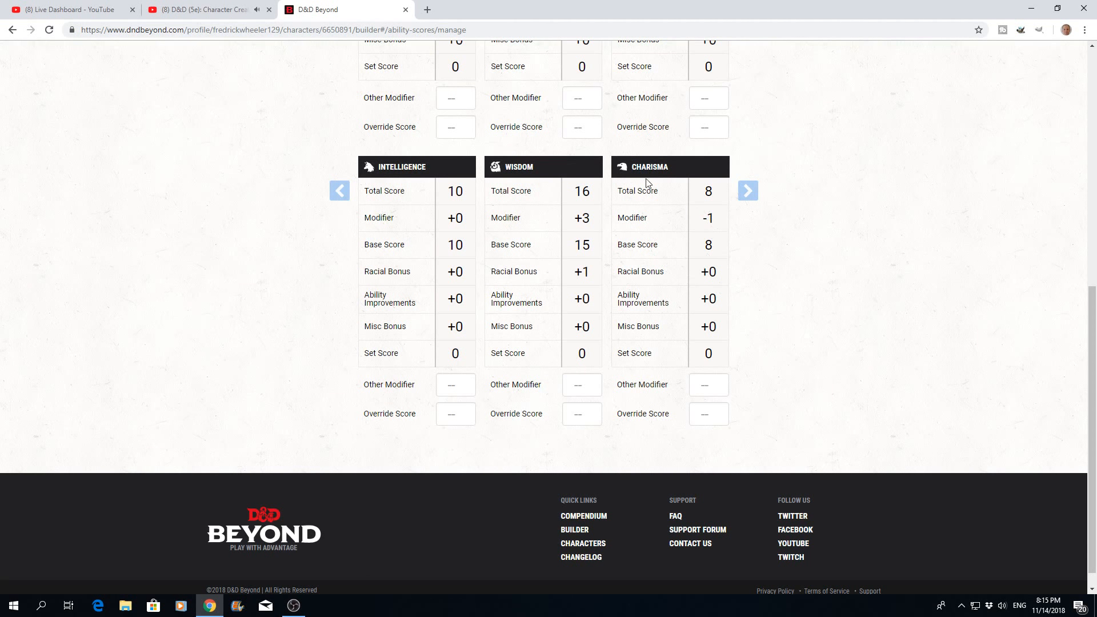
scroll(674, 355, "up", 8)
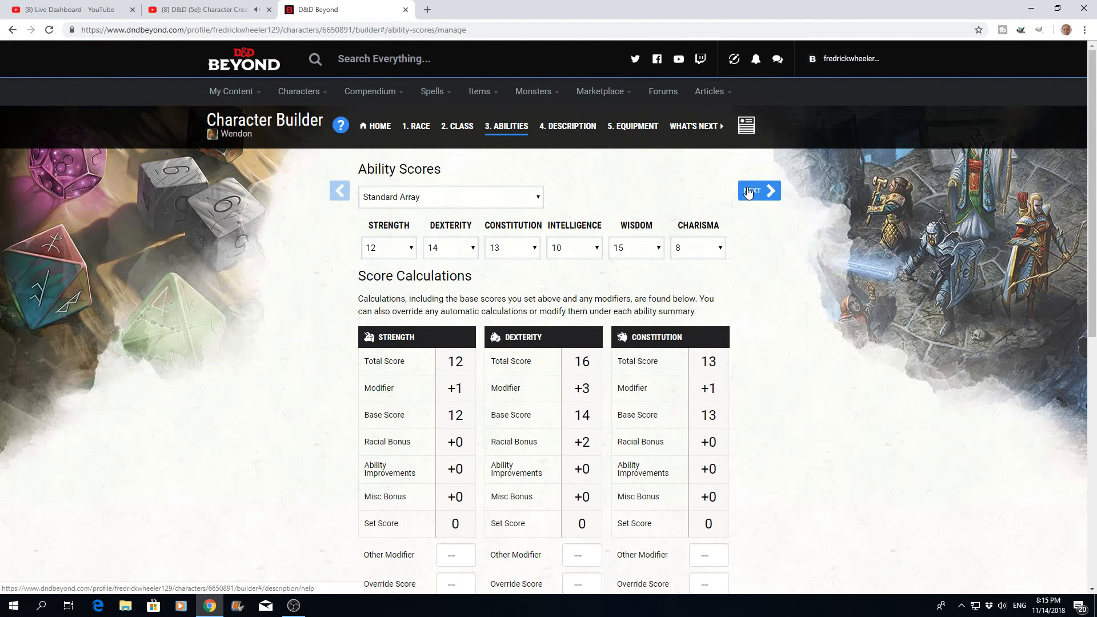
- Proceed to the character description stage and choose Folk Hero as the background
left_click(748, 193)
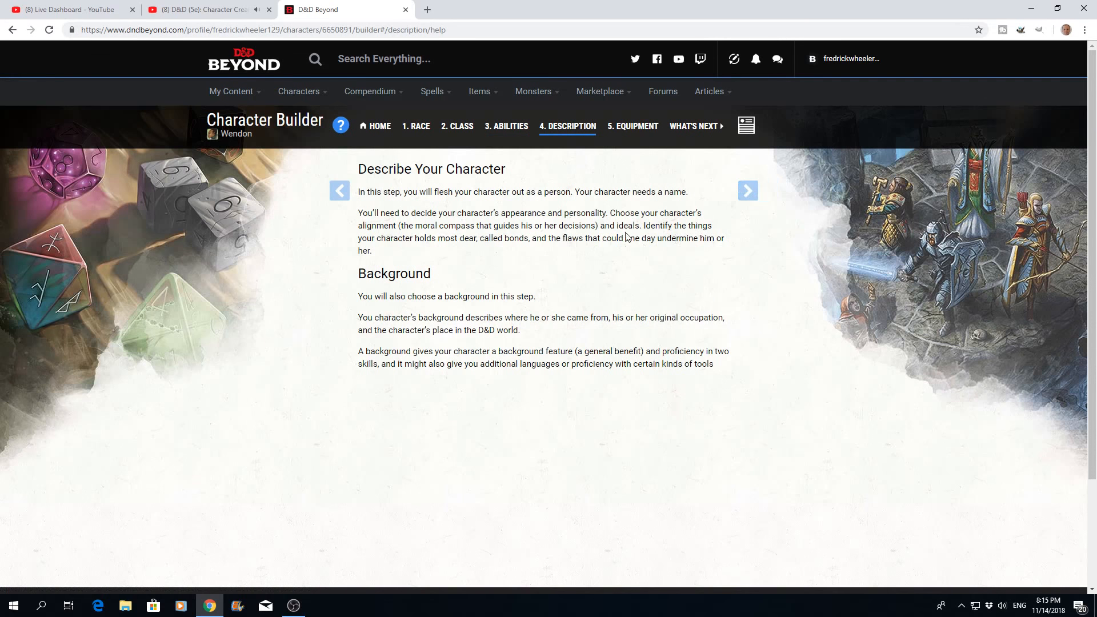
left_click(751, 194)
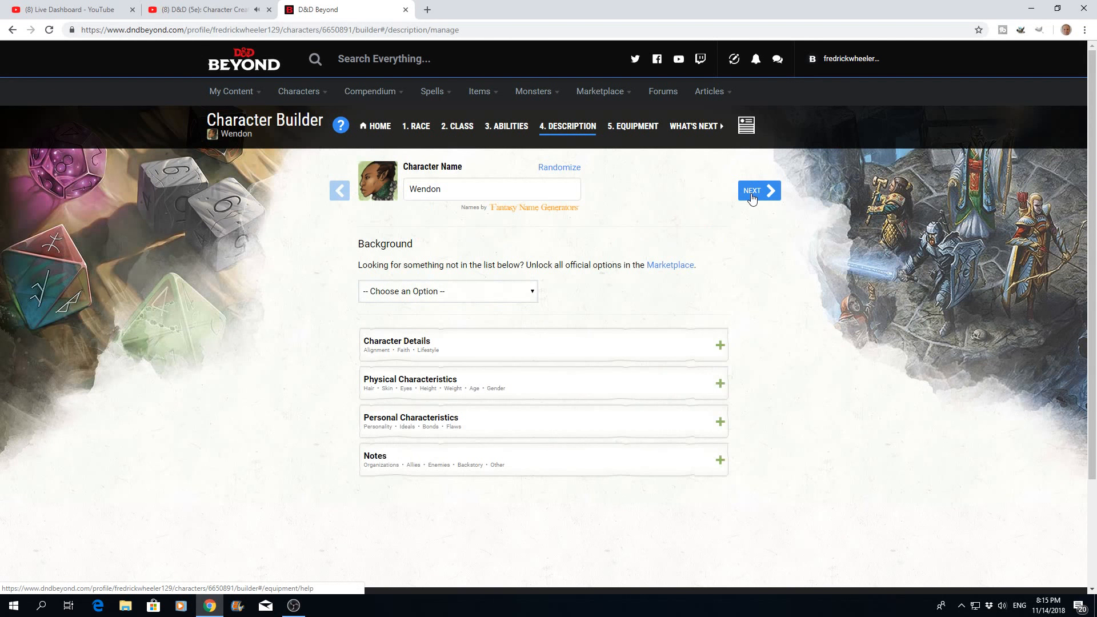
left_click(533, 293)
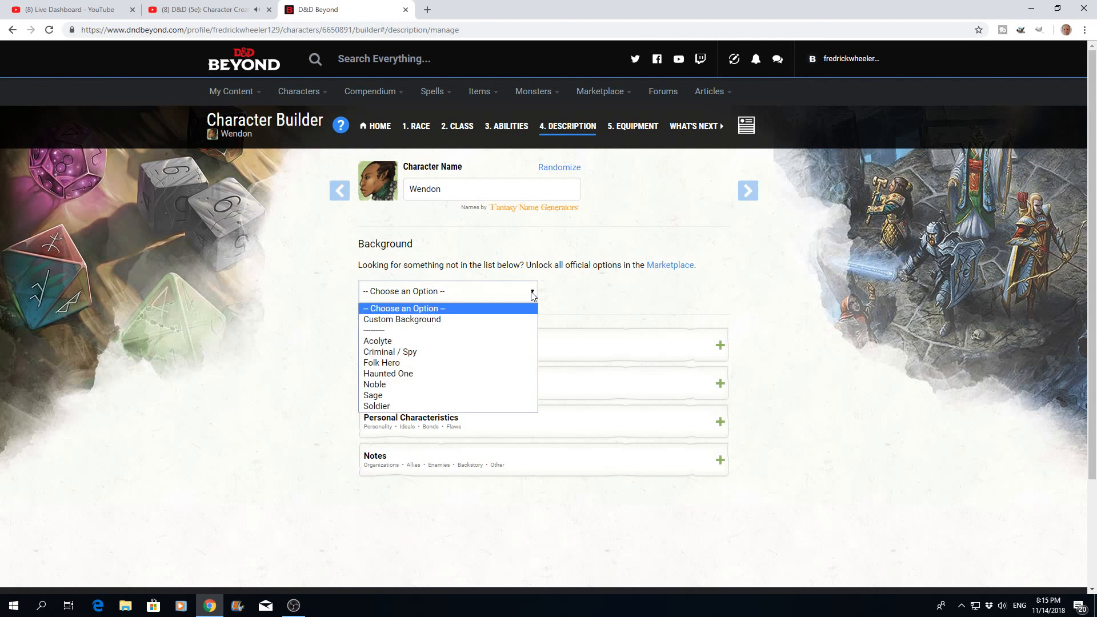
left_click(393, 362)
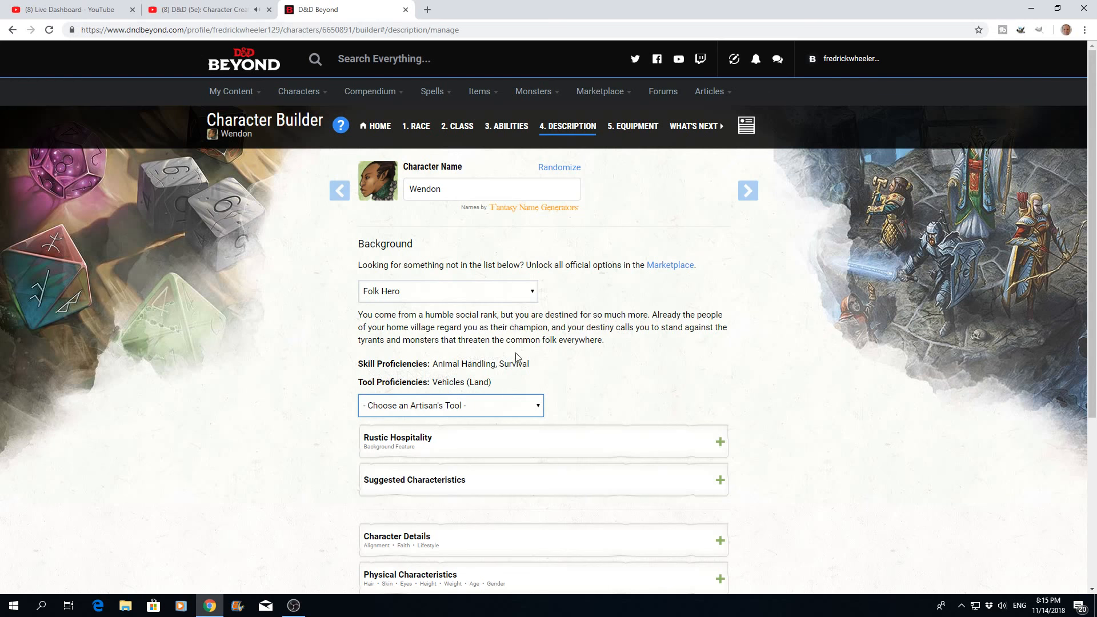
- Choose Woodcarver's Tools as the background's artisan's tool and expand the Rustic Hospitality feature description
scroll(557, 353, "down", 2)
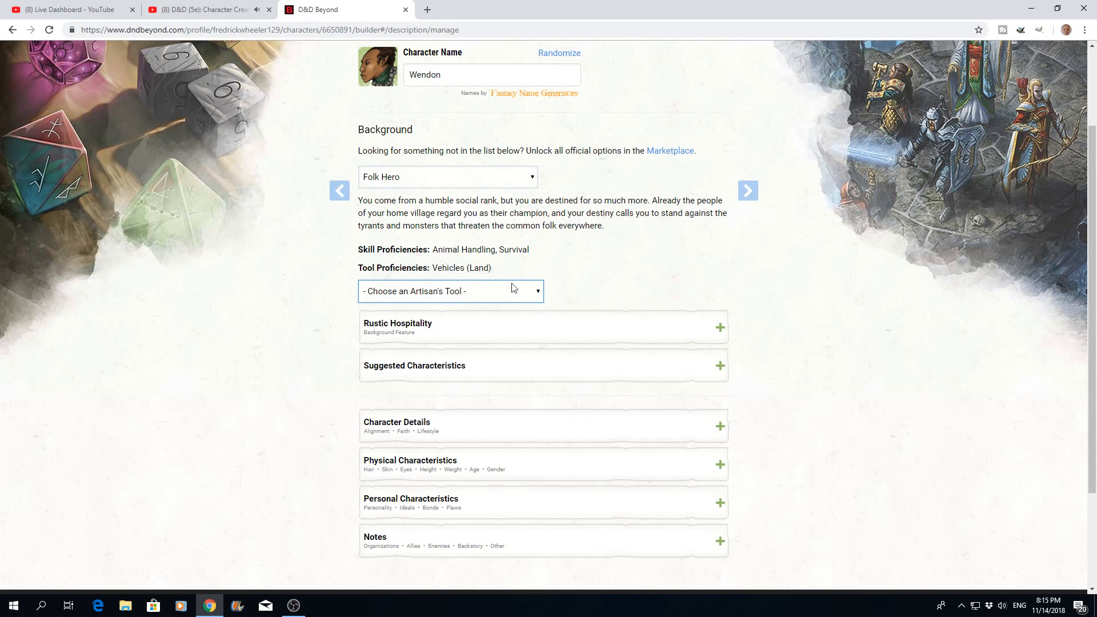
left_click(537, 294)
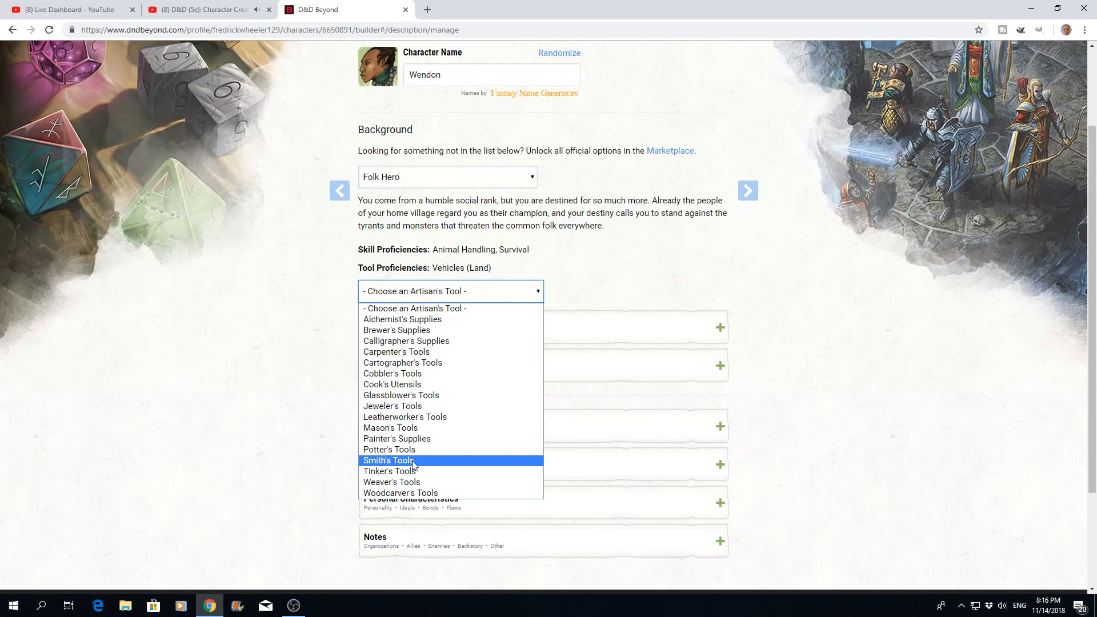
left_click(416, 493)
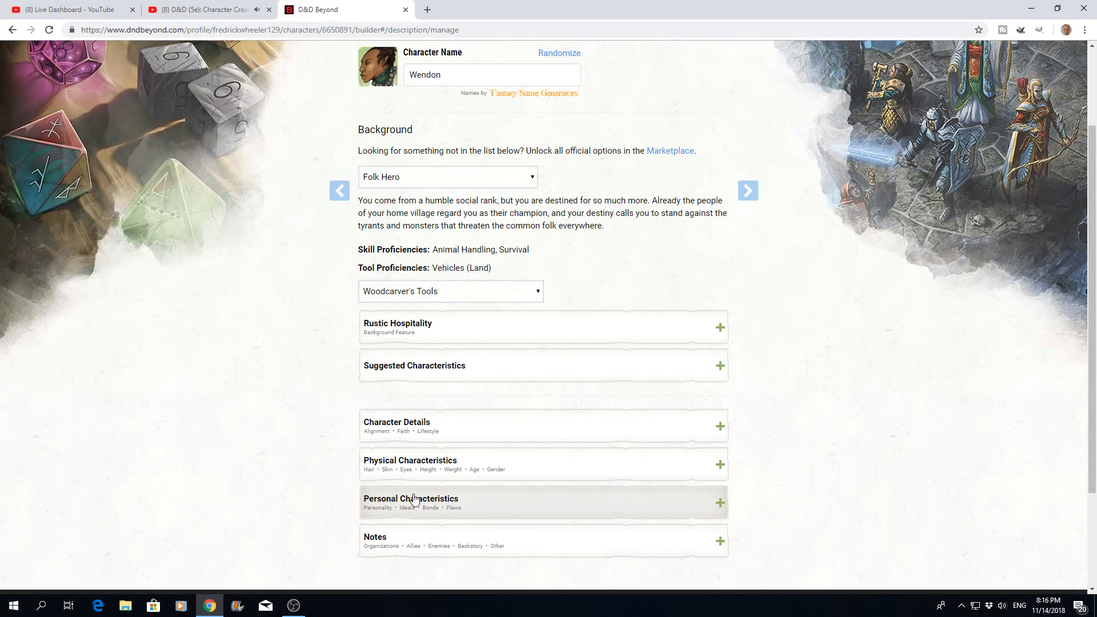
left_click(718, 329)
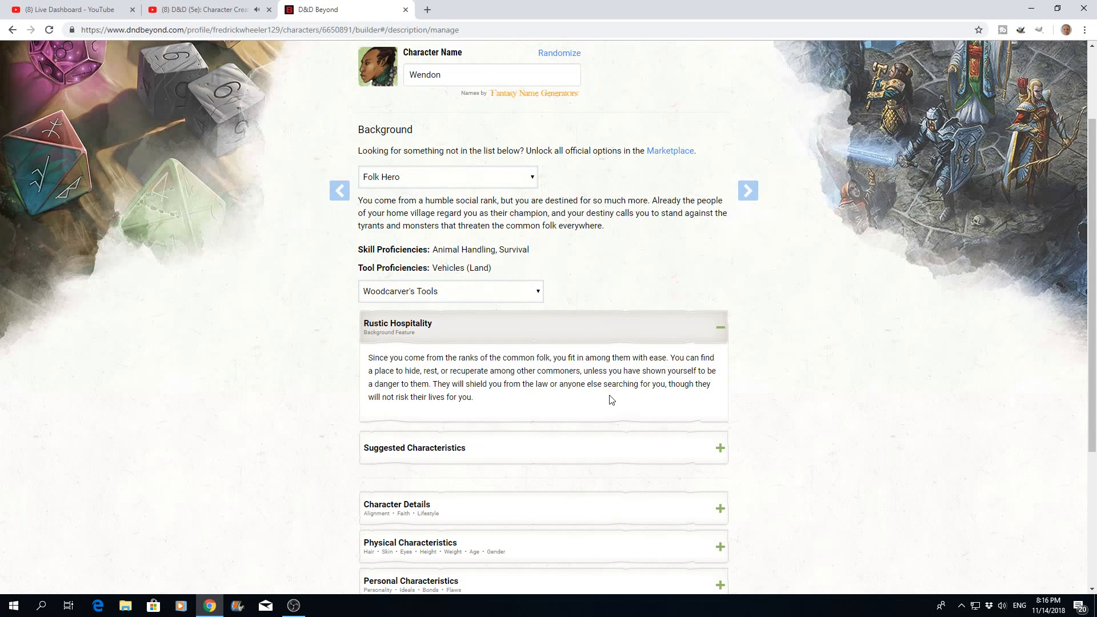
- Expand the Folk Hero suggested characteristics and add two randomly chosen personality traits
scroll(610, 399, "down", 3)
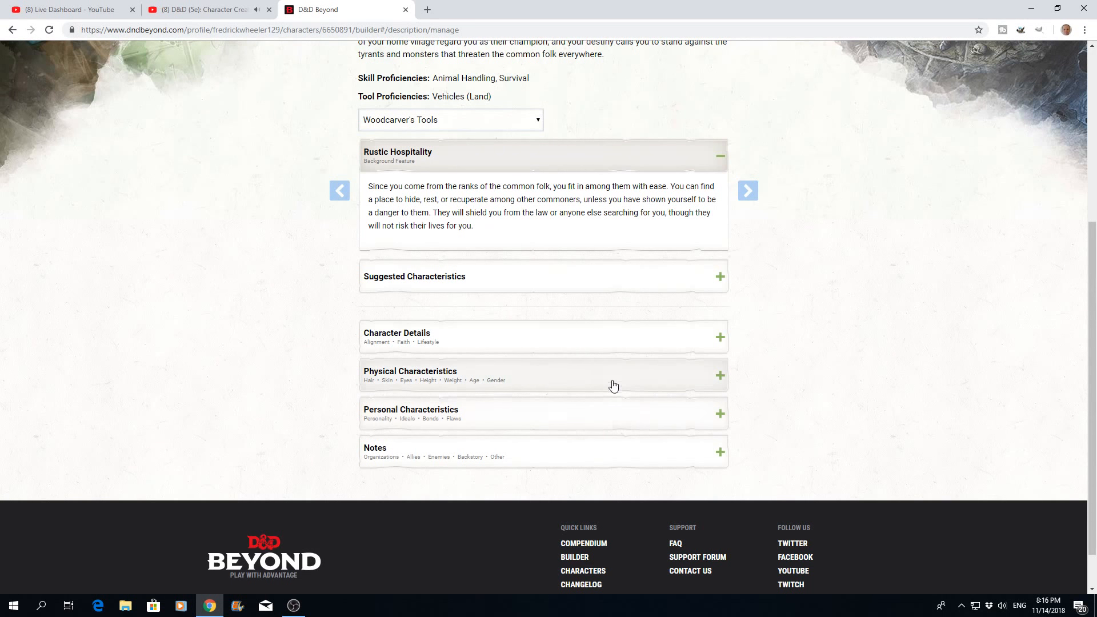
left_click(720, 277)
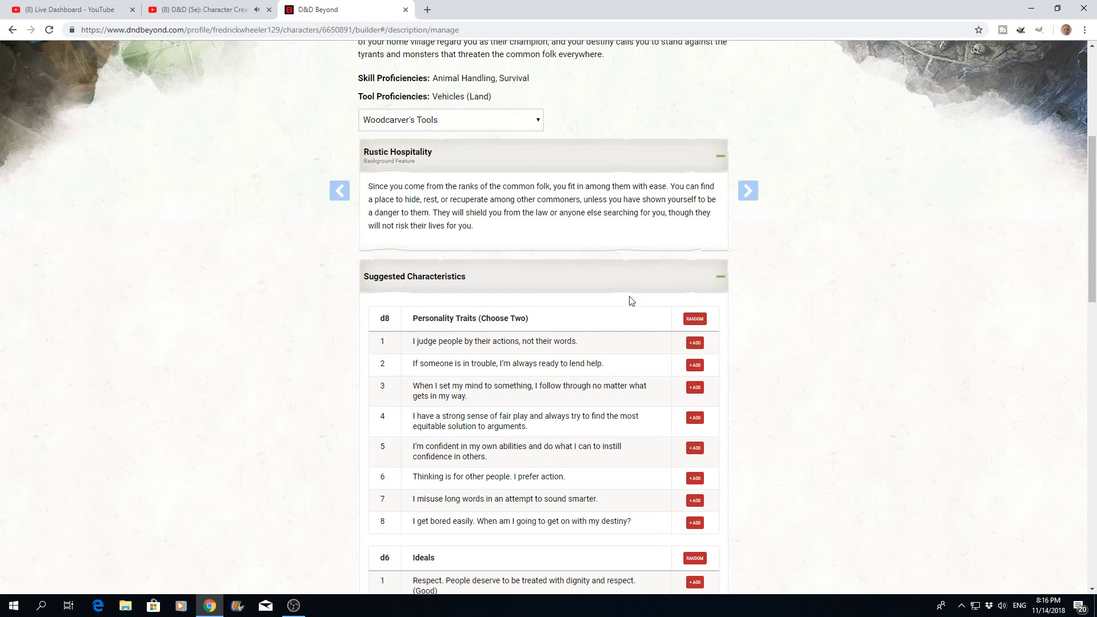
left_click(694, 322)
left_click(693, 323)
- Add one randomly chosen ideal, bond and flaw from the suggested characteristics tables
scroll(571, 490, "down", 5)
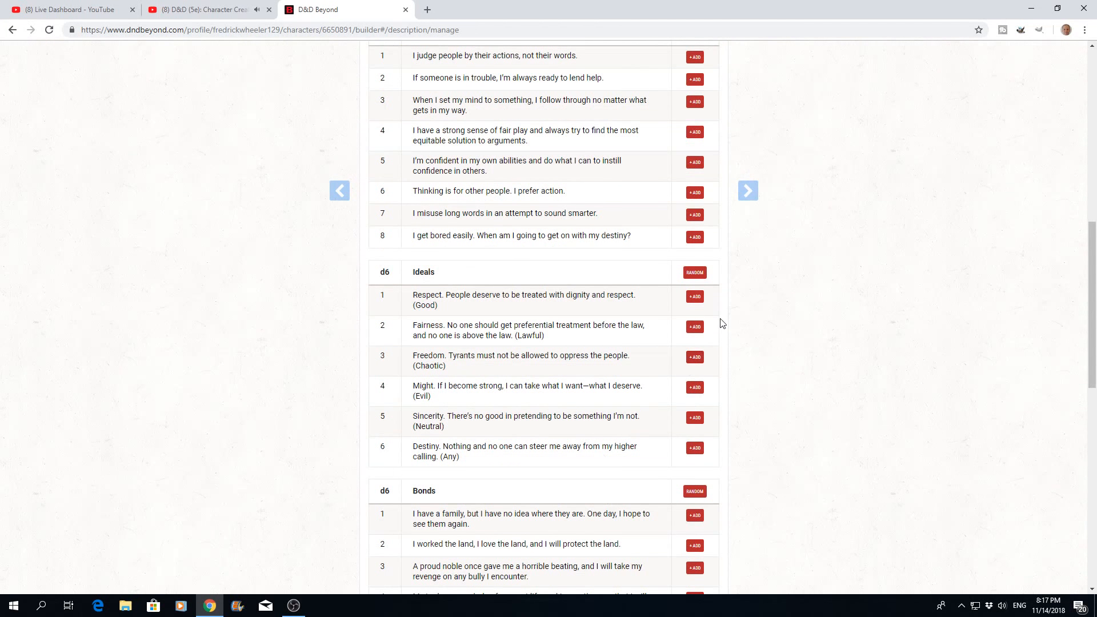
left_click(693, 276)
scroll(551, 443, "down", 4)
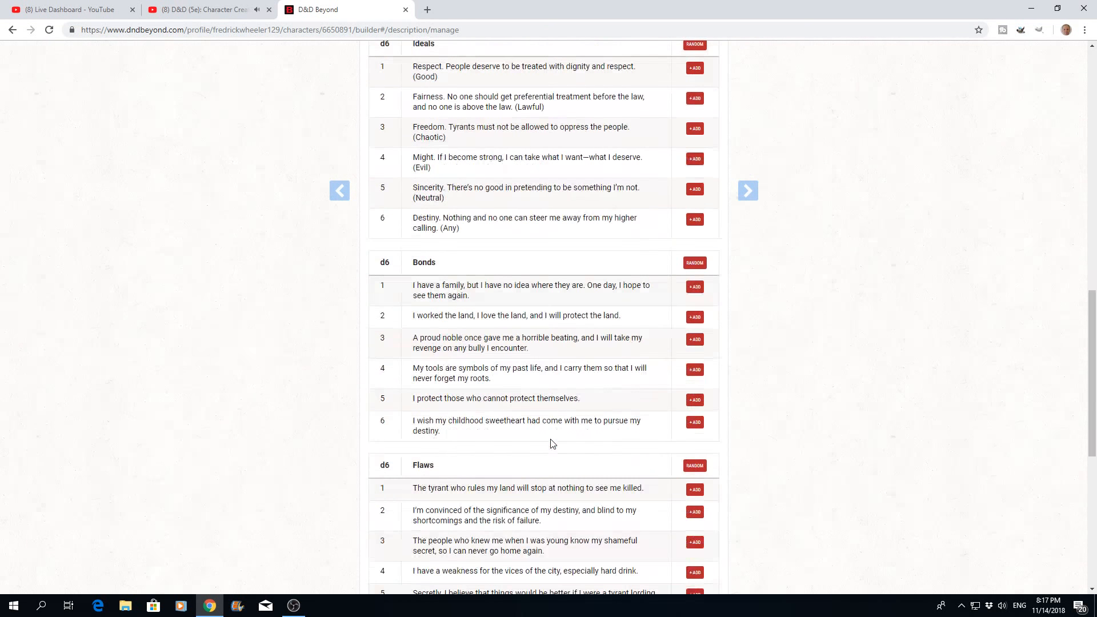
left_click(695, 266)
scroll(506, 346, "down", 3)
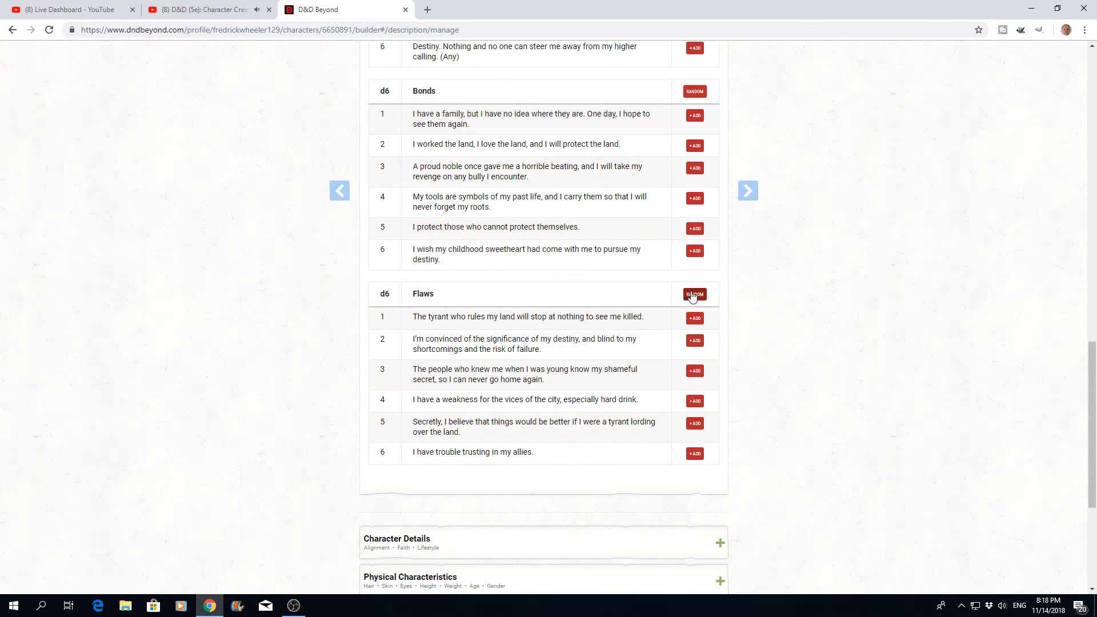
left_click(694, 295)
- In the character details, set the alignment to Neutral and the lifestyle to Squalid (1SP), leaving faith blank
scroll(575, 379, "down", 4)
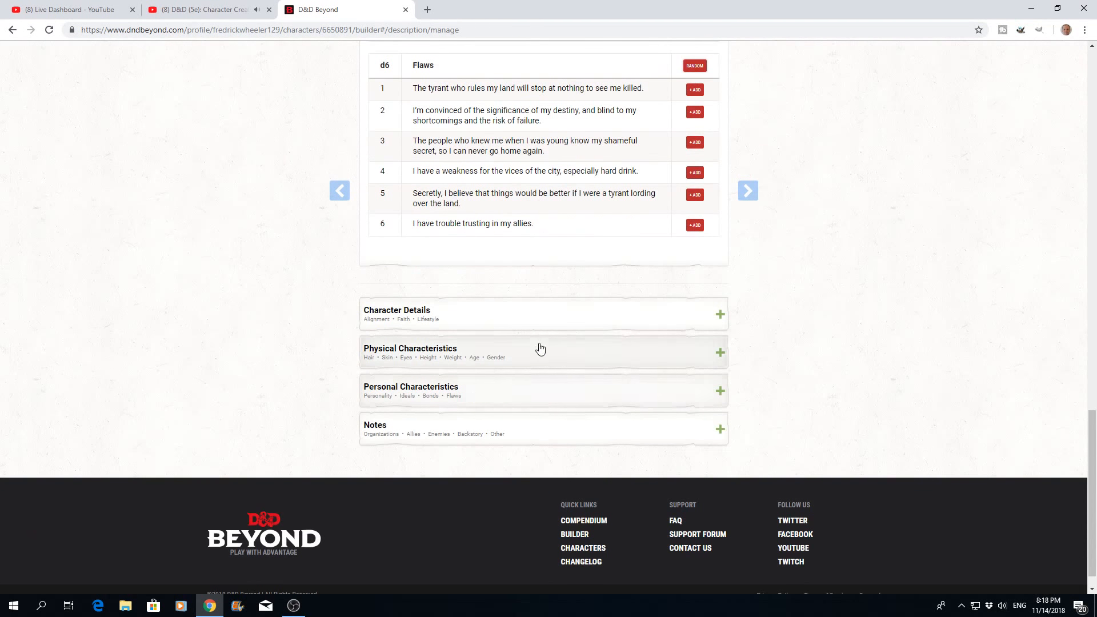
left_click(720, 316)
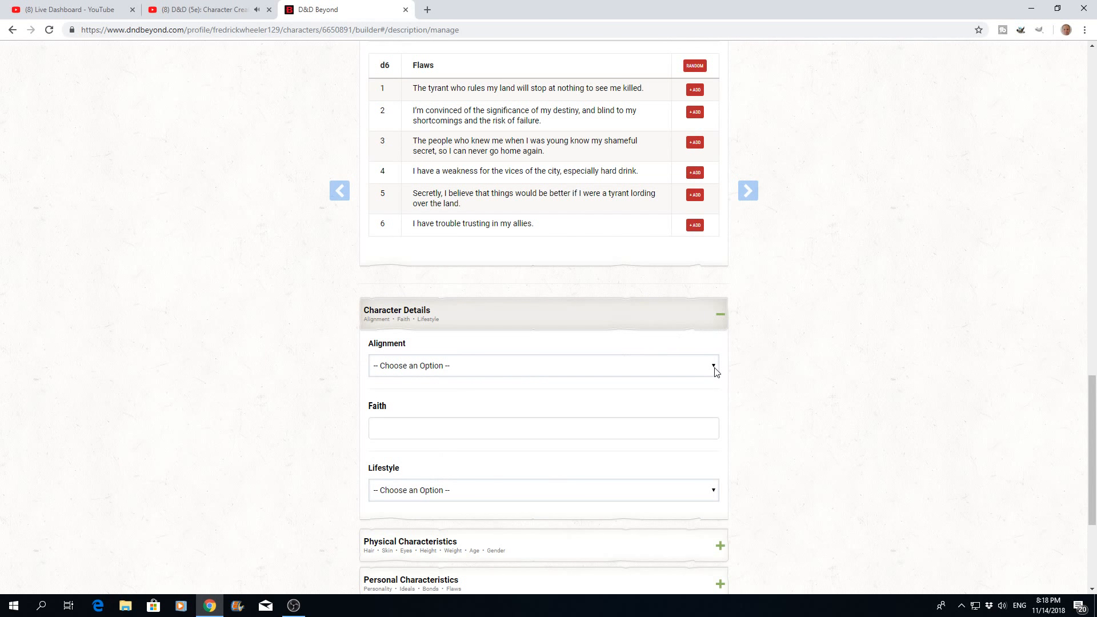
left_click(714, 368)
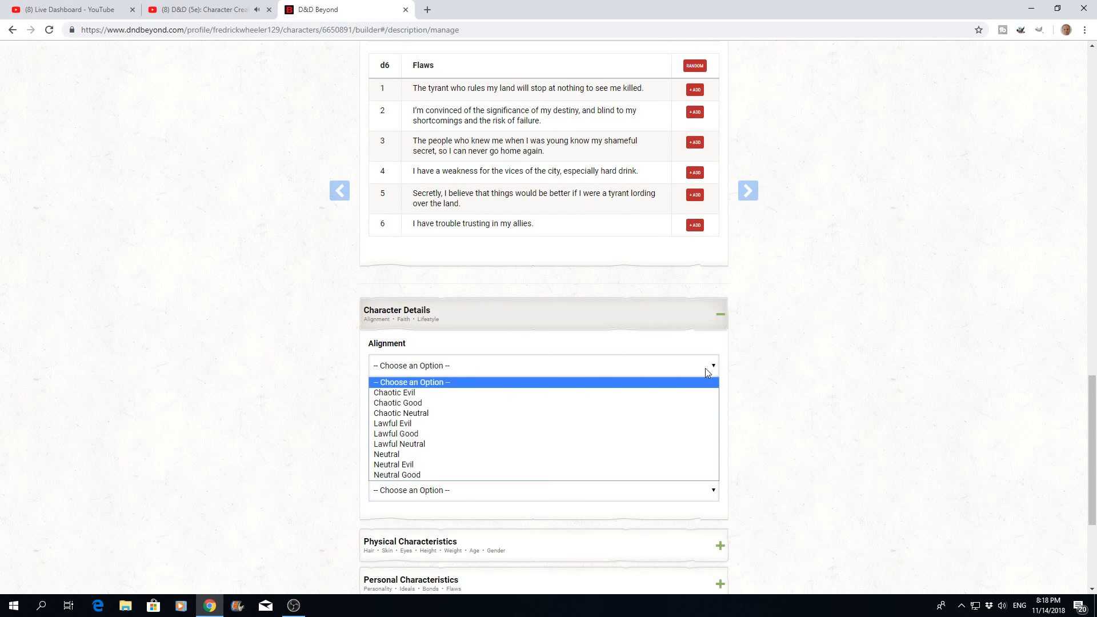
left_click(391, 454)
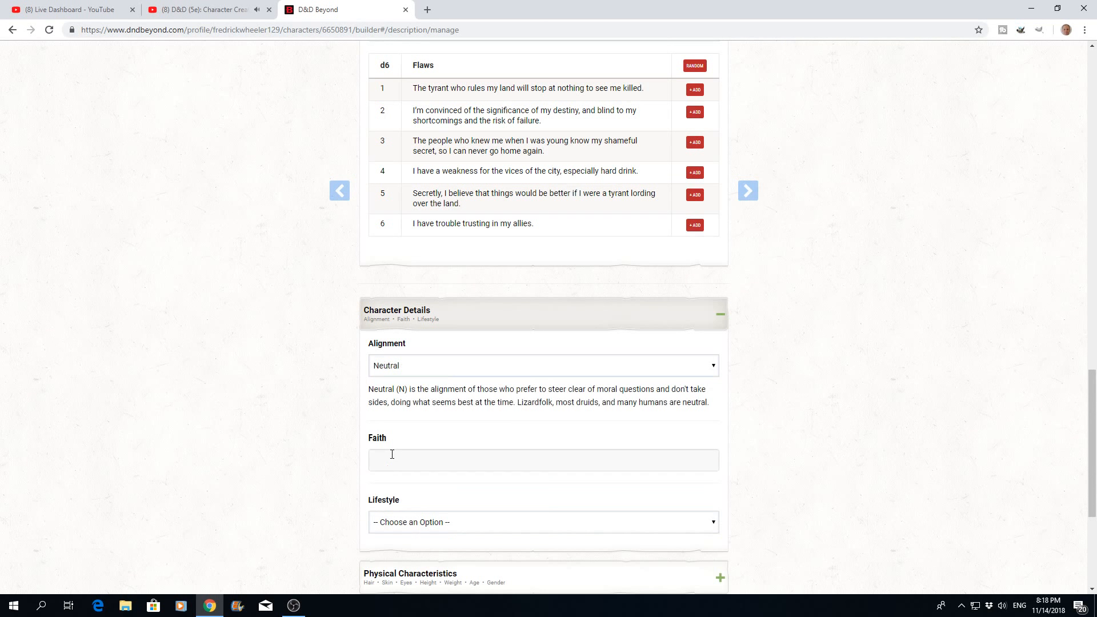
scroll(556, 411, "down", 2)
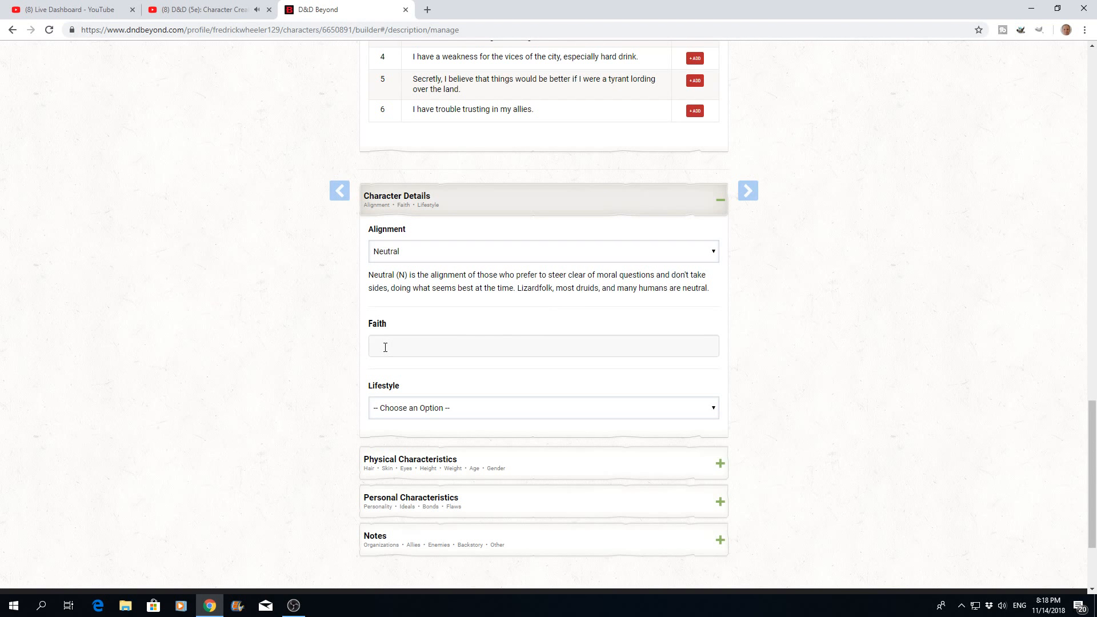
scroll(507, 374, "down", 2)
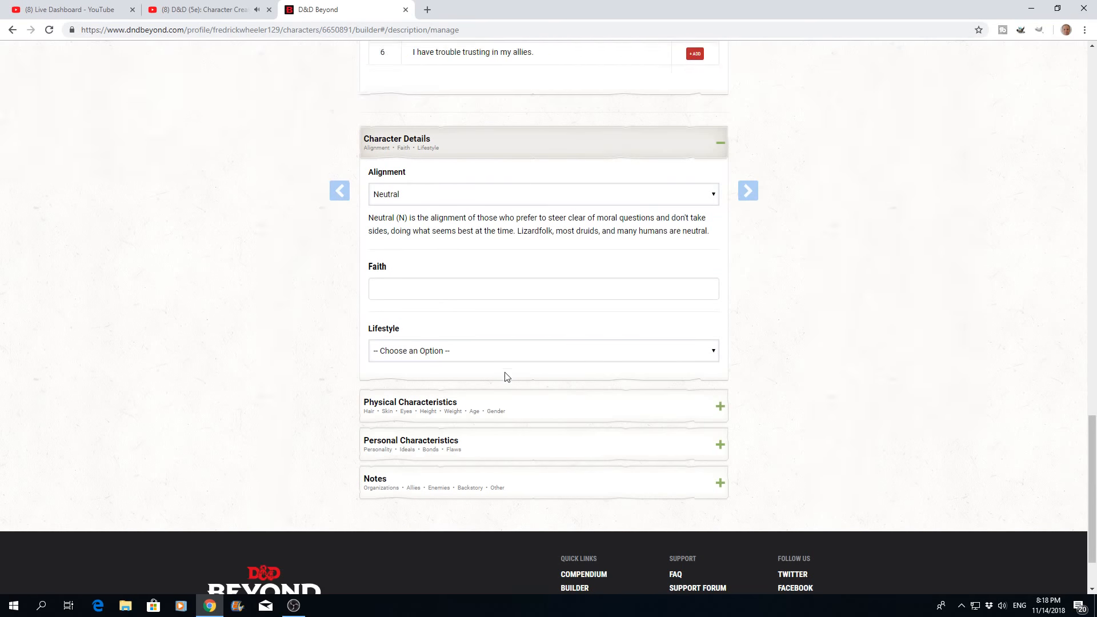
left_click(392, 231)
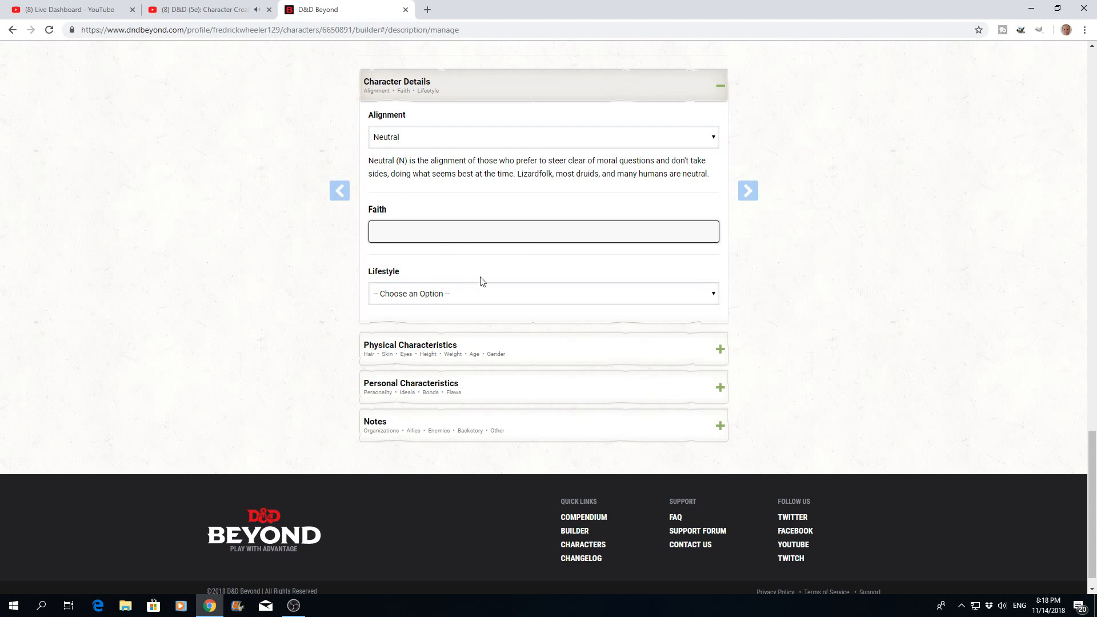
left_click(715, 297)
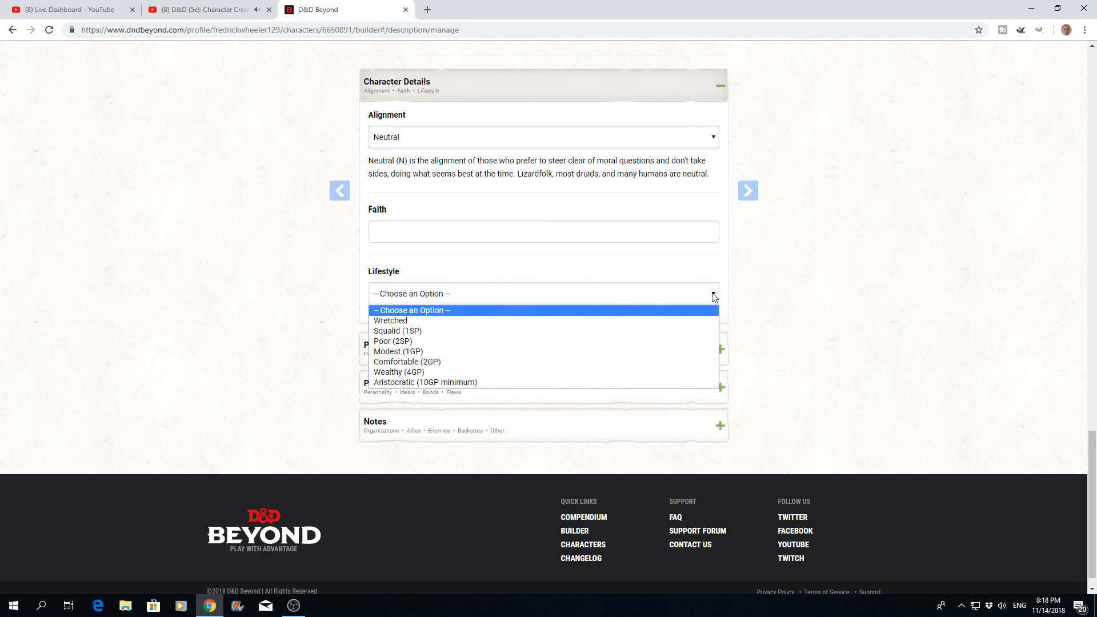
left_click(430, 331)
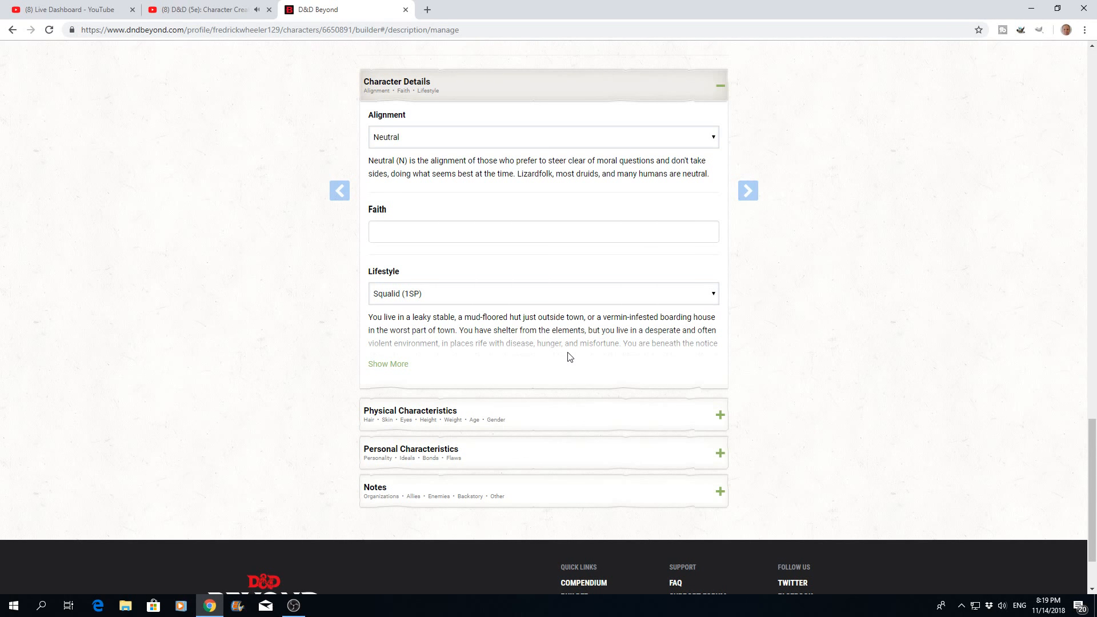
- In the physical characteristics, enter Dark Brown hair, Dark skin and Brown eyes
scroll(569, 357, "down", 2)
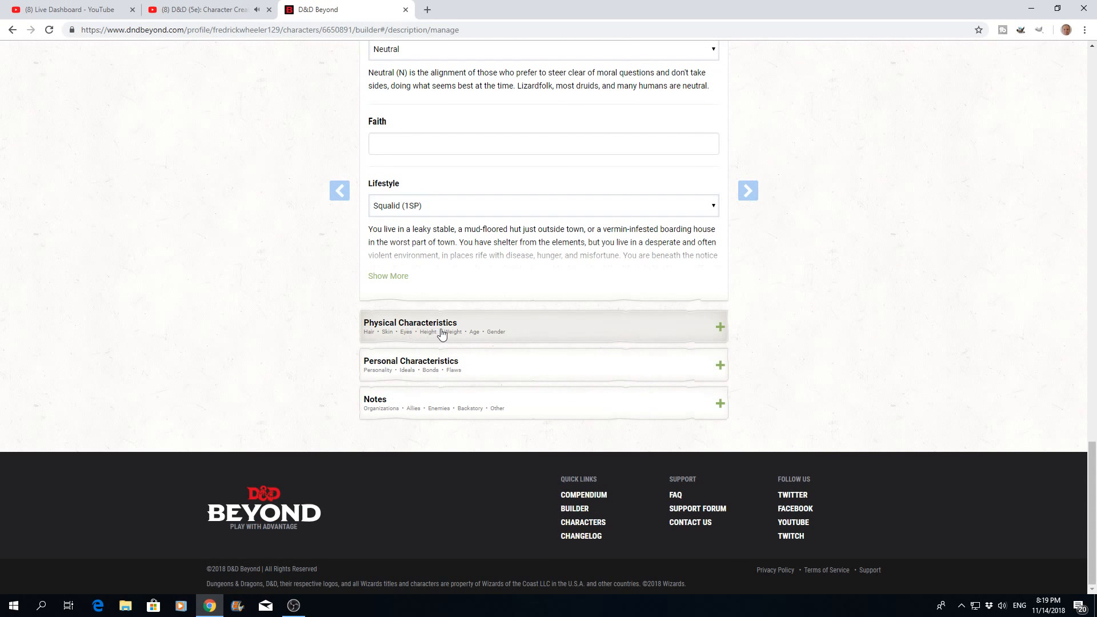
left_click(720, 331)
left_click(389, 393)
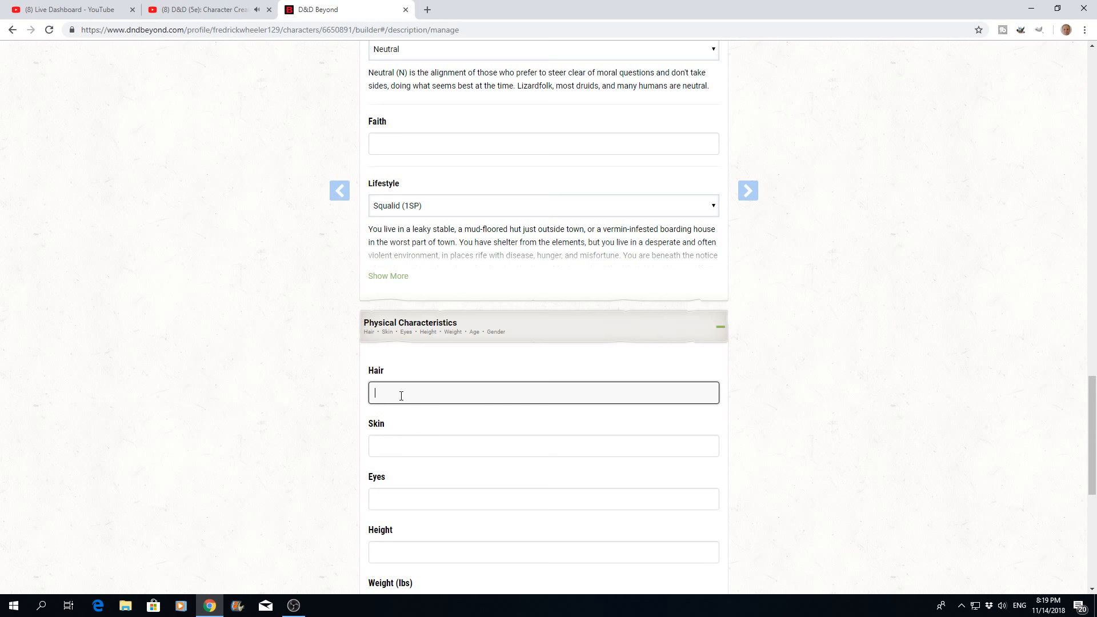
type("Dark Brownb")
key("BackSpace")
left_click(385, 447)
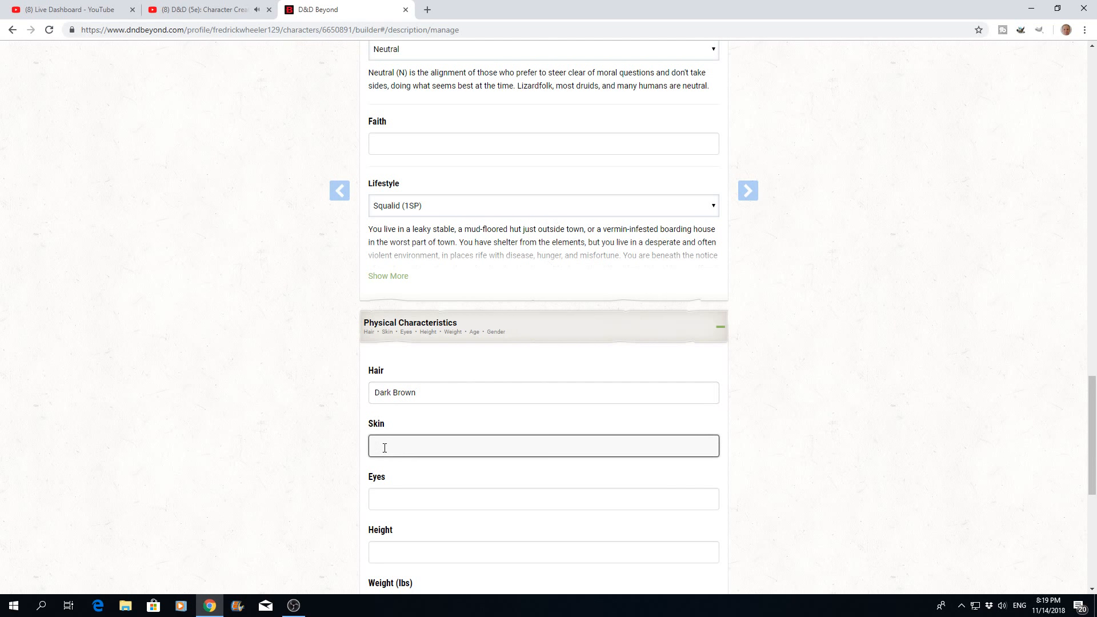
type("Dark")
left_click(386, 502)
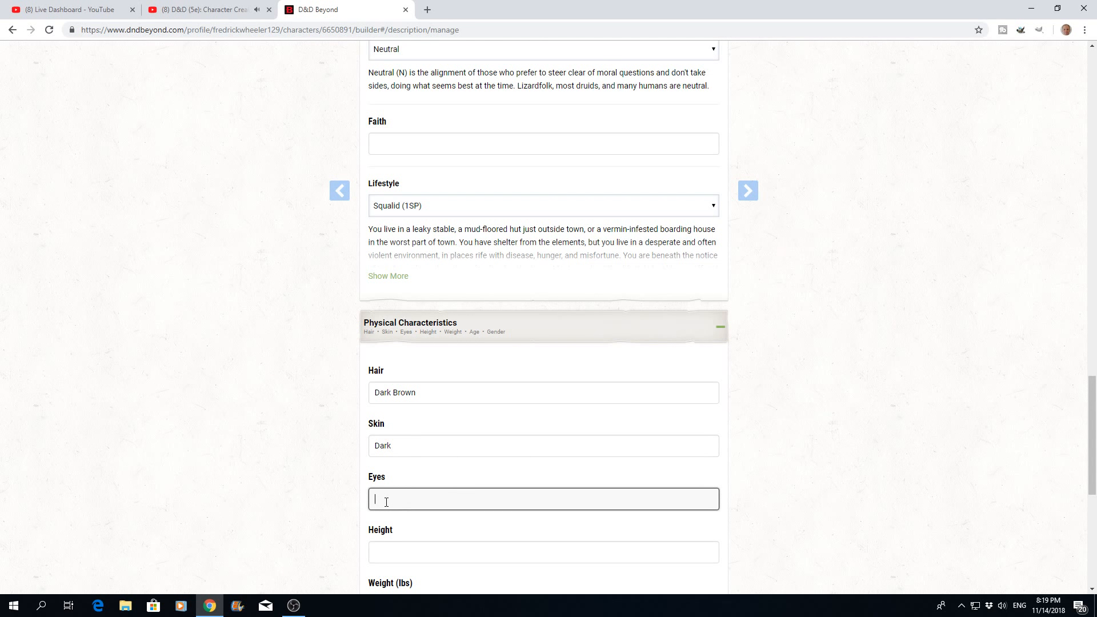
type("Brown")
- Set the character's height to 6 Foot 2 Inches and the weight to 76 lbs
left_click(396, 555)
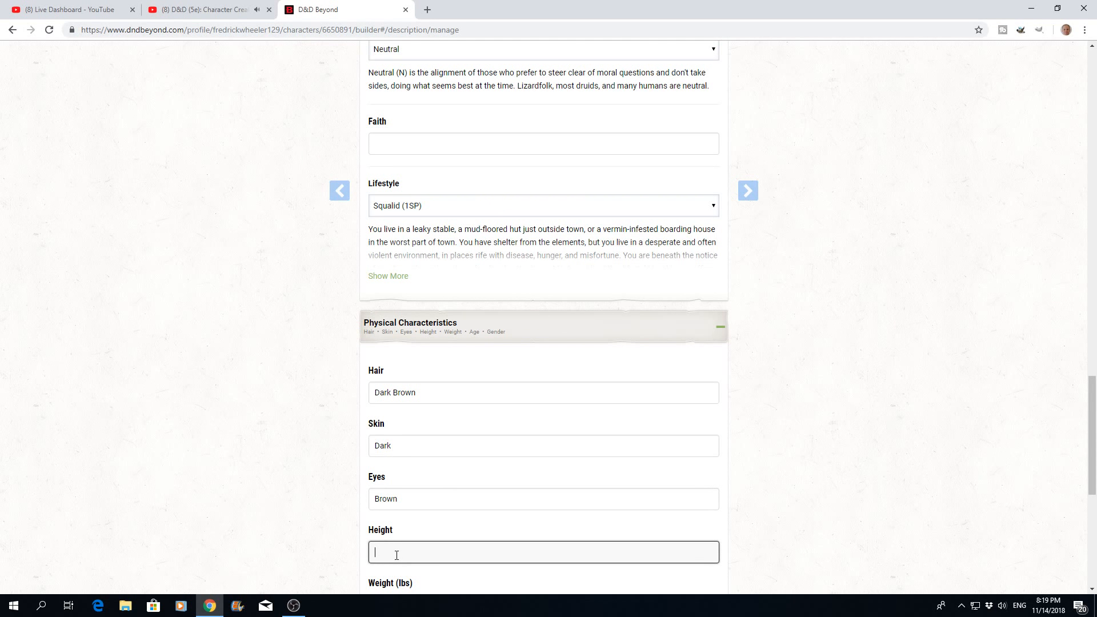
type("6 Foot 2 Inches")
scroll(475, 528, "down", 2)
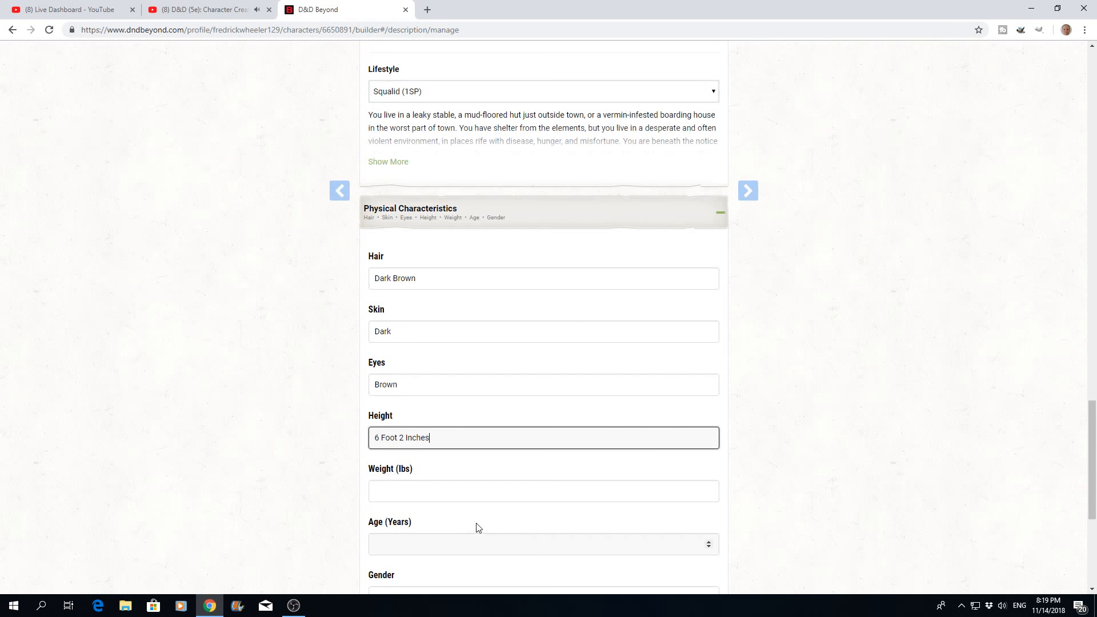
left_click(414, 489)
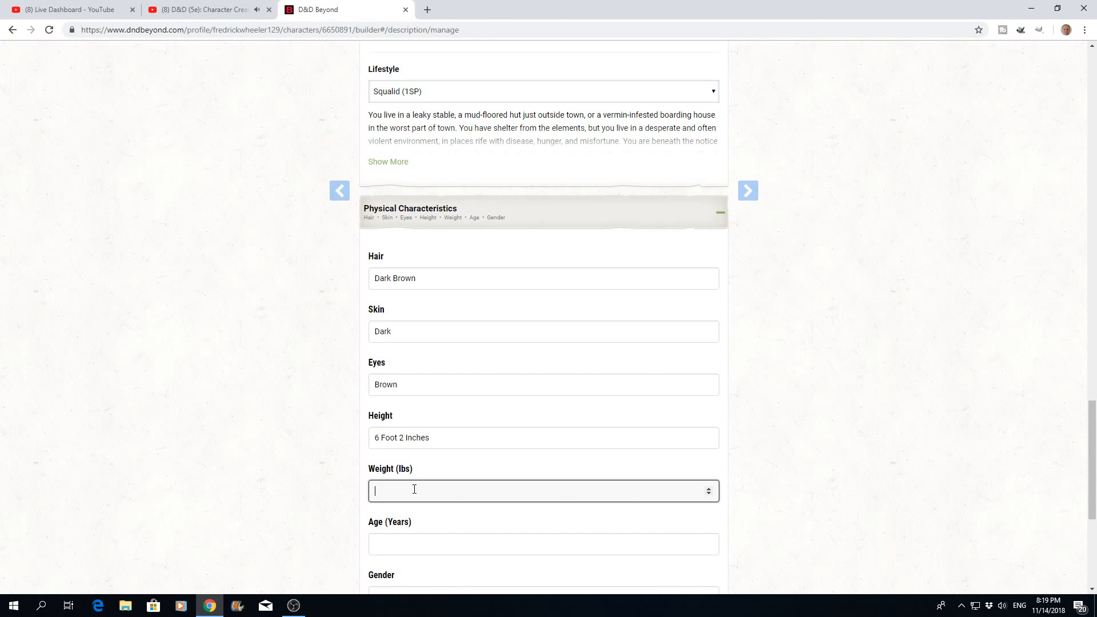
type("76")
- Set the character's age to 150 years and the gender to Male
scroll(445, 506, "down", 2)
left_click(385, 426)
type("150")
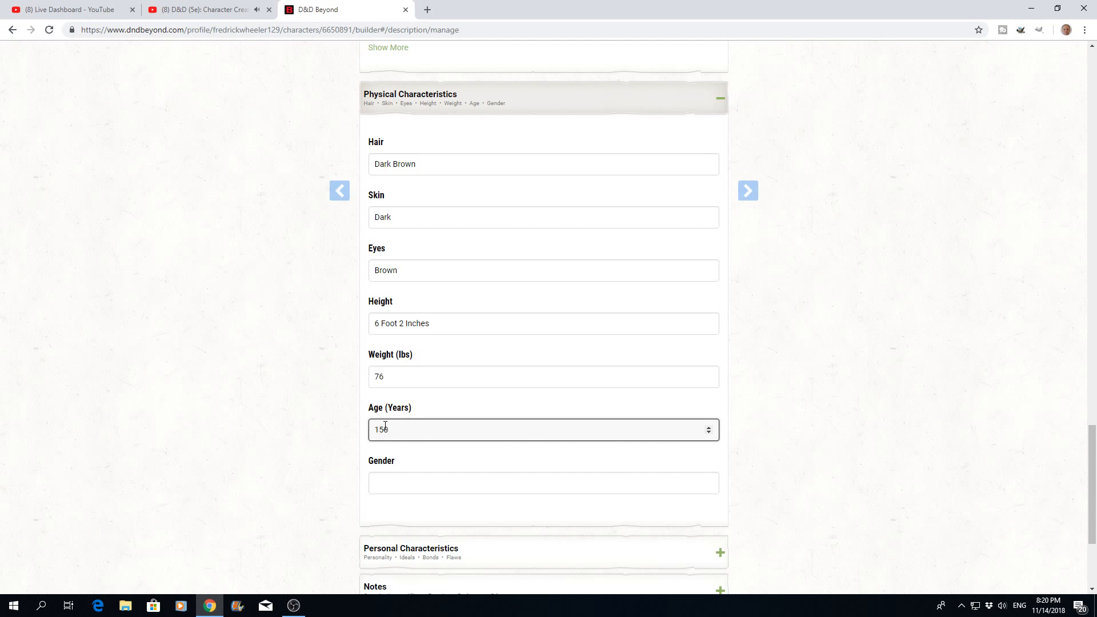
left_click(403, 481)
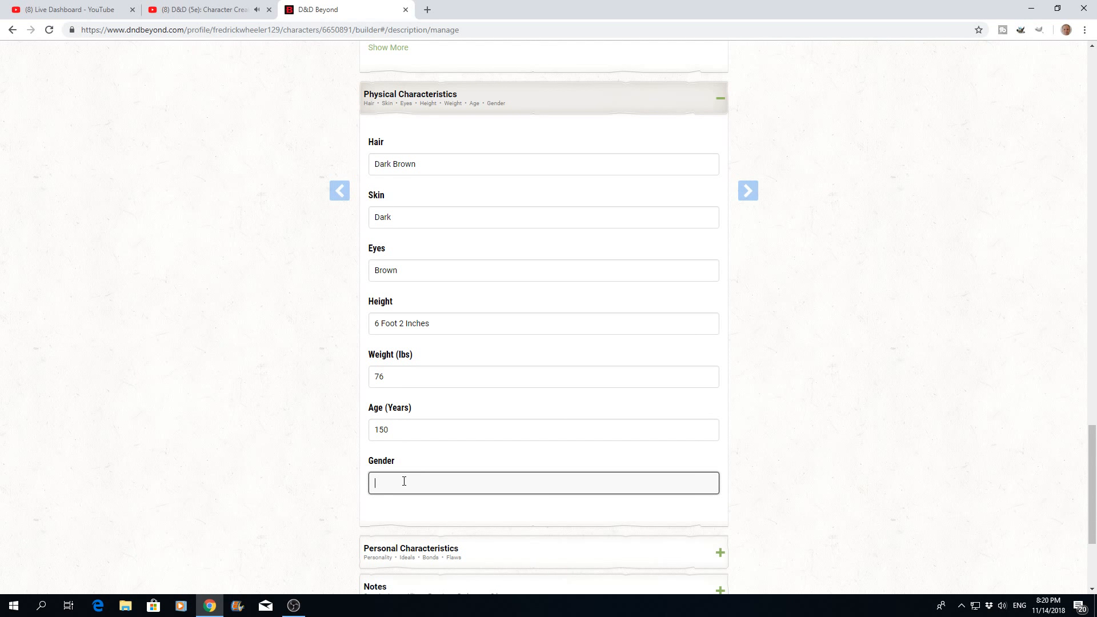
type("Male")
- Expand the personal characteristics and edit the ideals text to remove the trailing "(Any)"
scroll(443, 455, "down", 3)
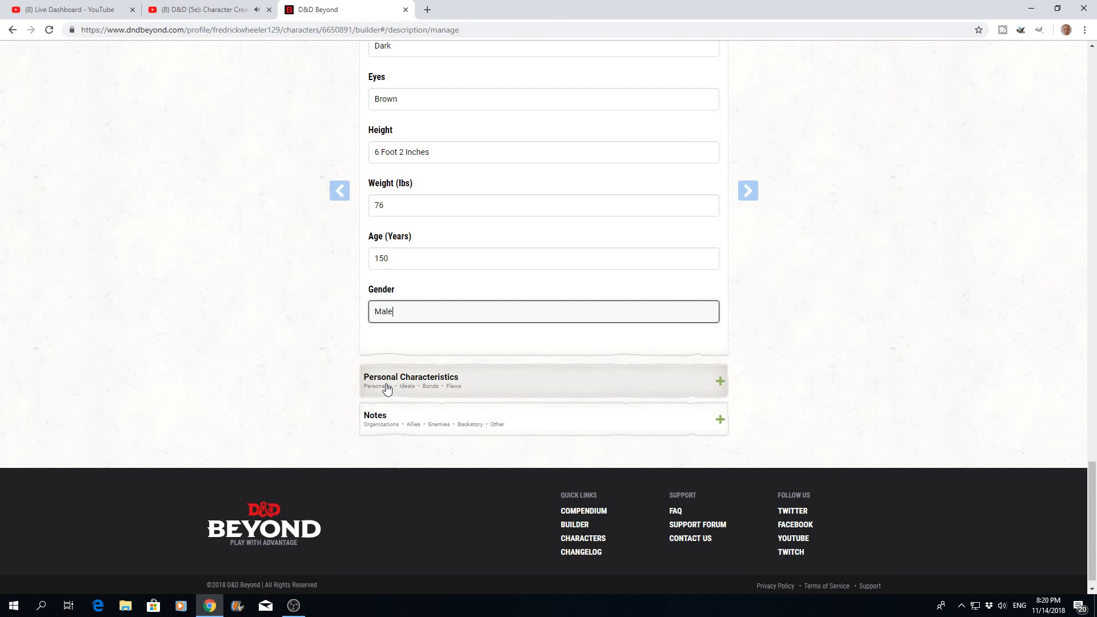
left_click(718, 383)
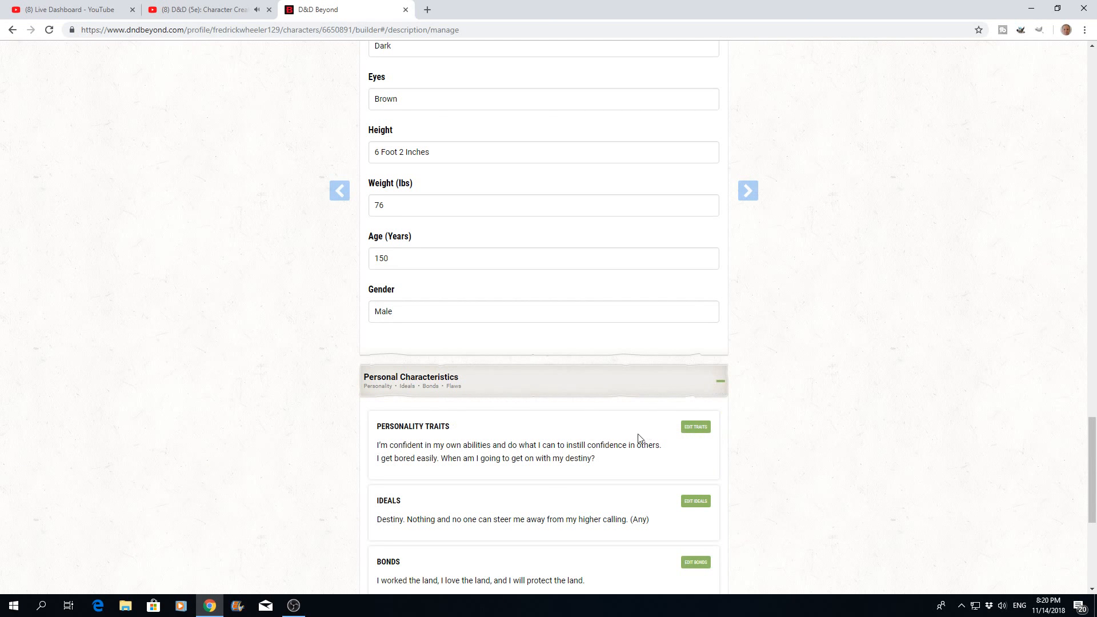
scroll(641, 440, "down", 2)
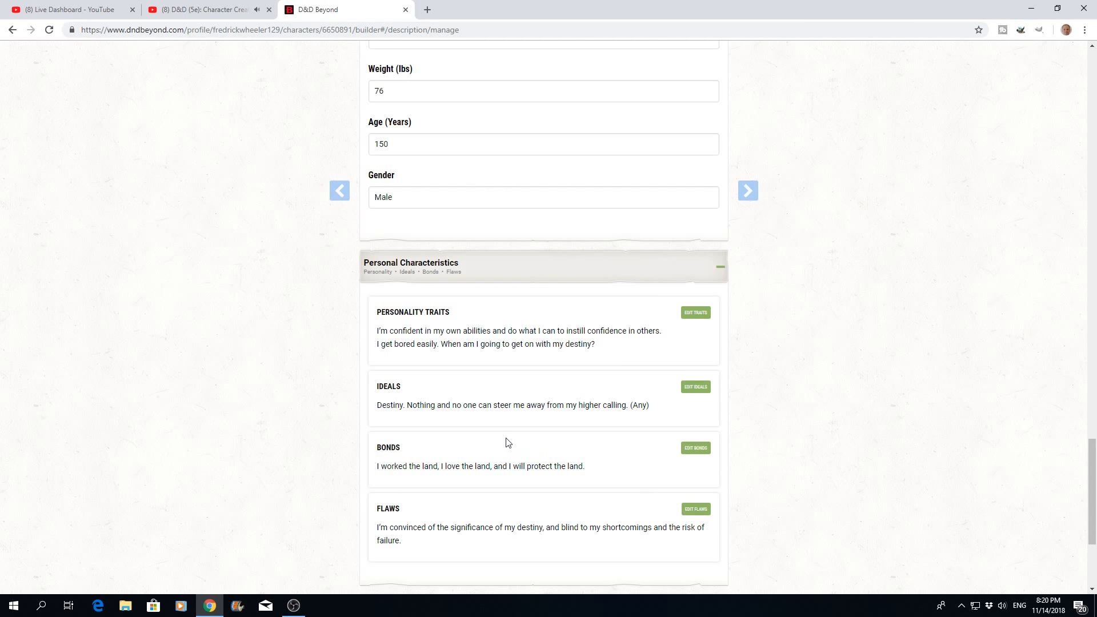
left_click(701, 389)
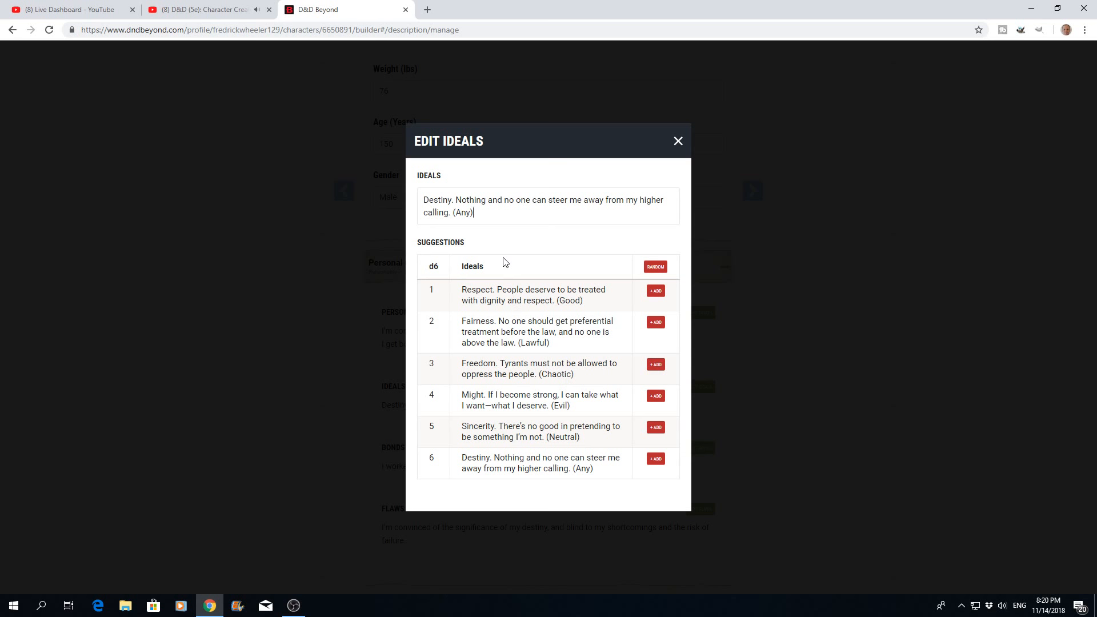
key("BackSpace")
key("BackSpace")
key("BackSpace")
key("BackSpace")
left_click(678, 140)
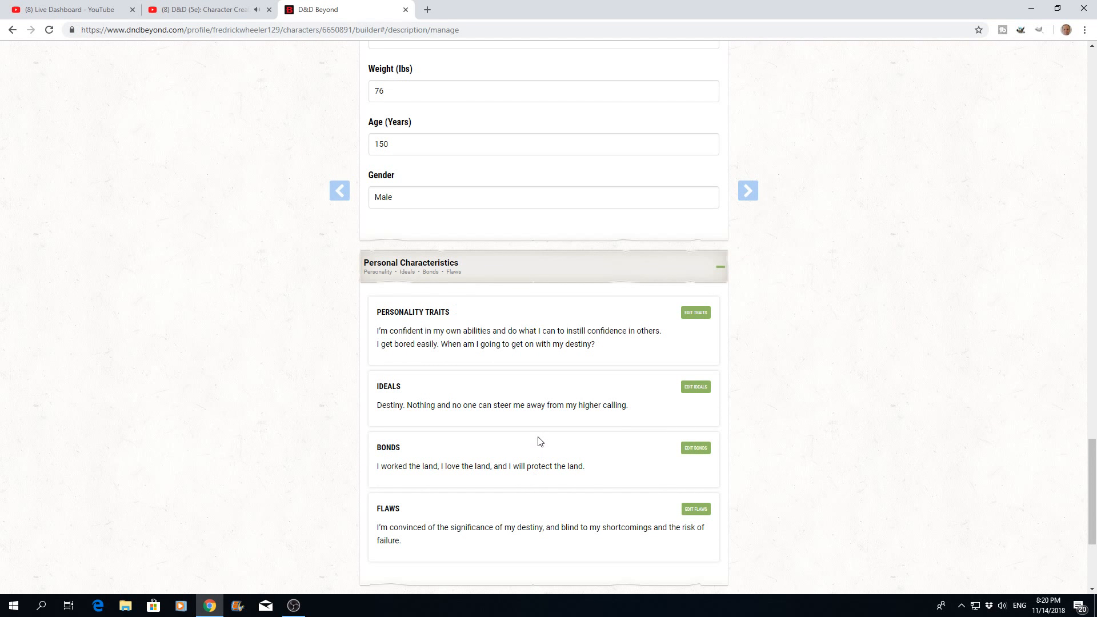
- Expand the Notes section and look over its organizations, allies, enemies, backstory and other categories
scroll(538, 441, "down", 4)
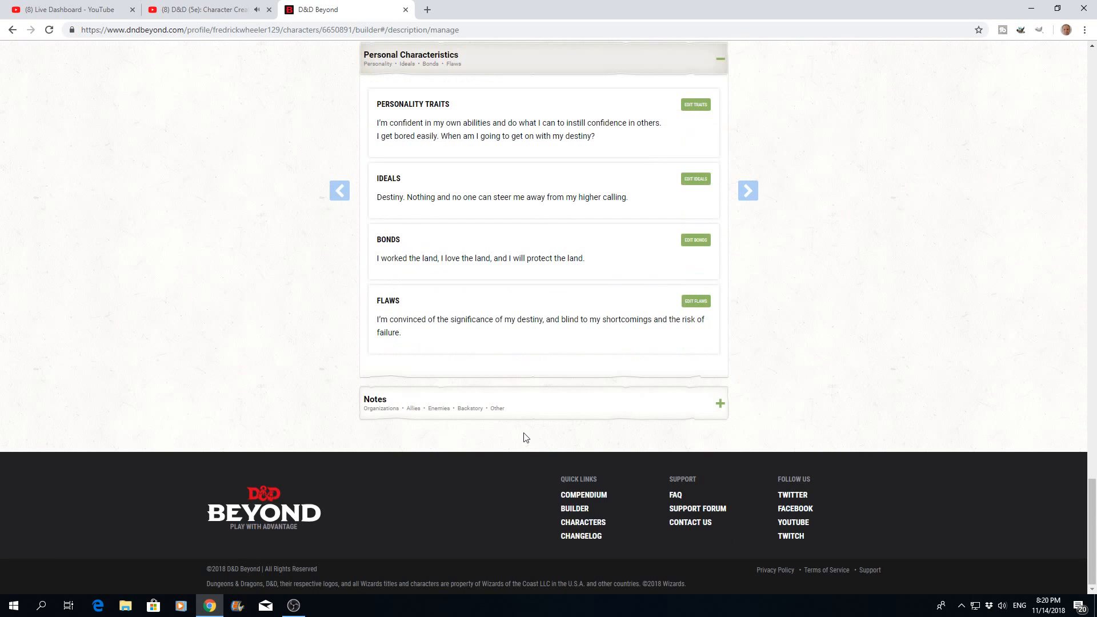
left_click(719, 411)
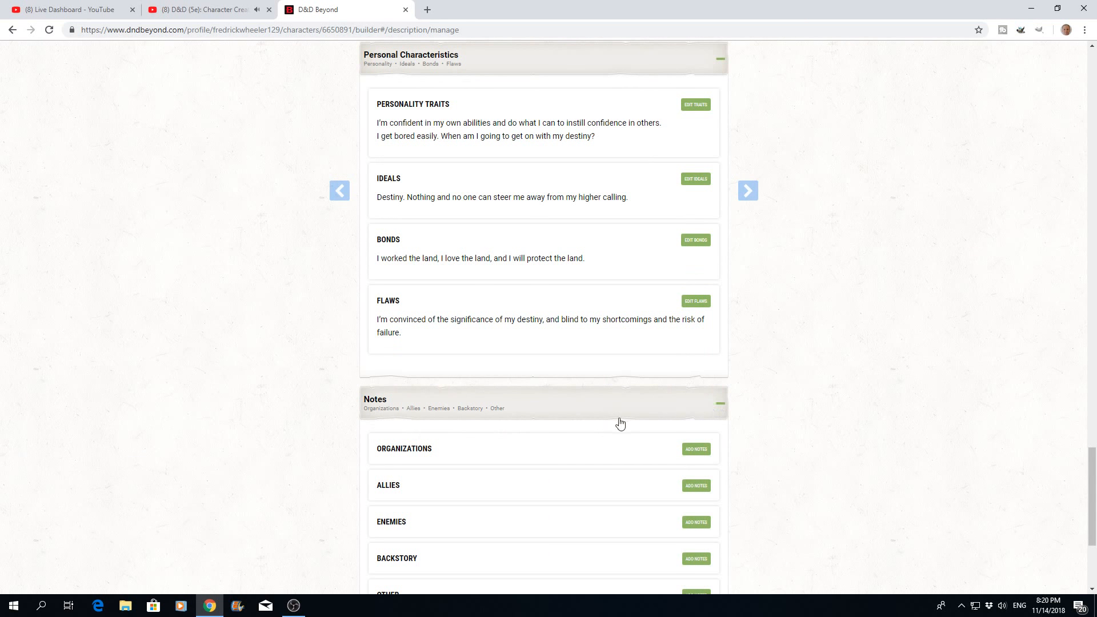
scroll(585, 453, "down", 2)
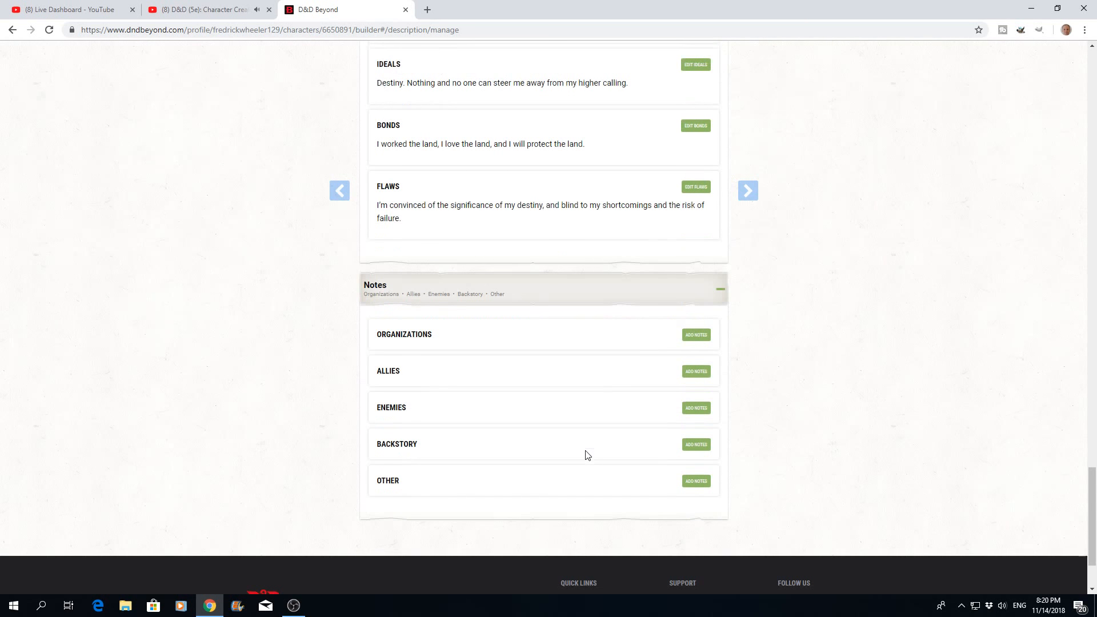
- Add an organizations note reading "Harpers" to the character's notes
left_click(691, 342)
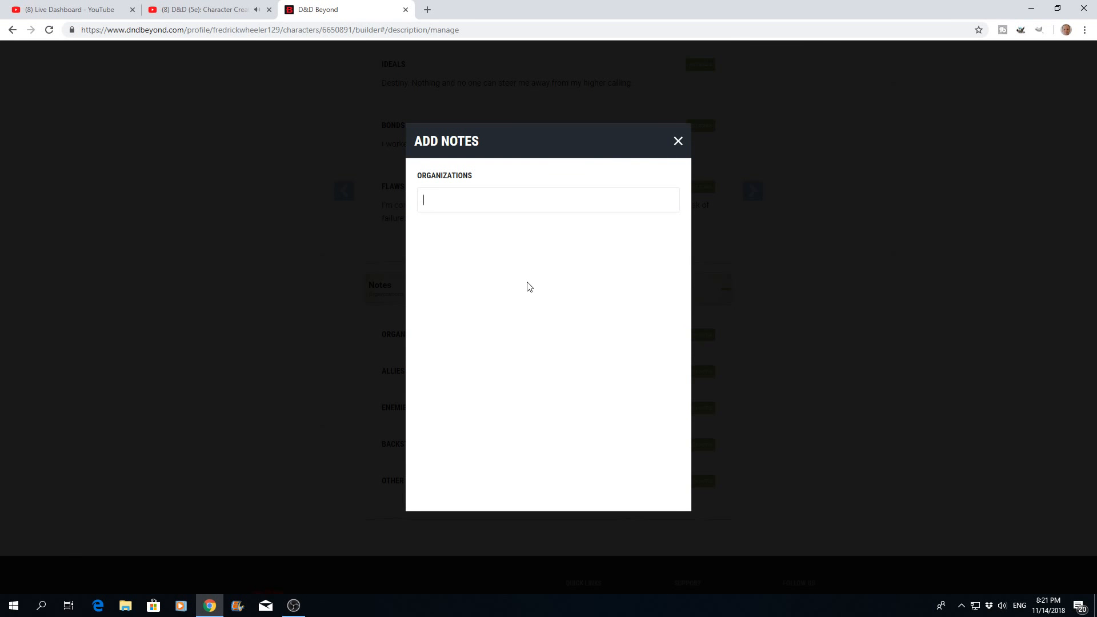
type("Harpers")
left_click(678, 143)
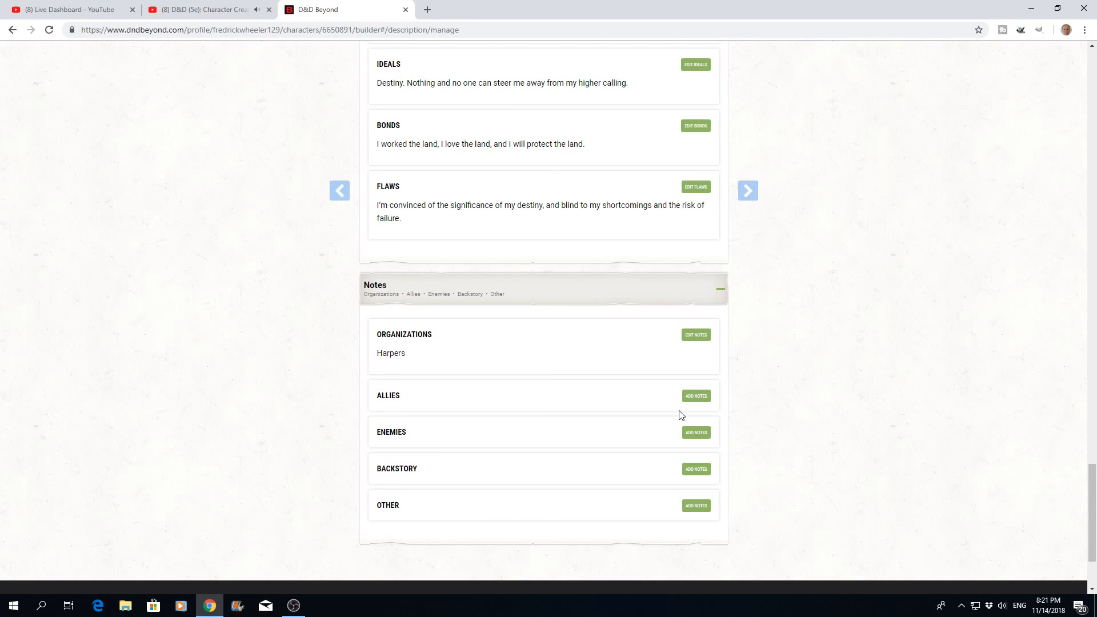
- Add "Drizzit" to the character's allies notes and "Klarg" to the enemies notes
left_click(697, 395)
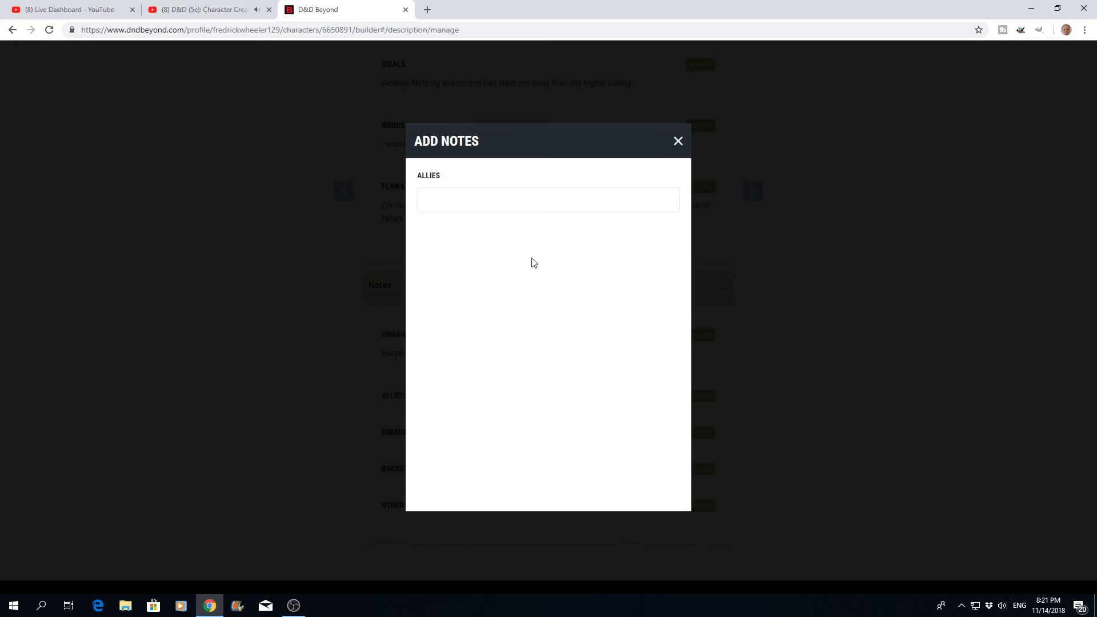
type("Drizzit")
left_click(677, 141)
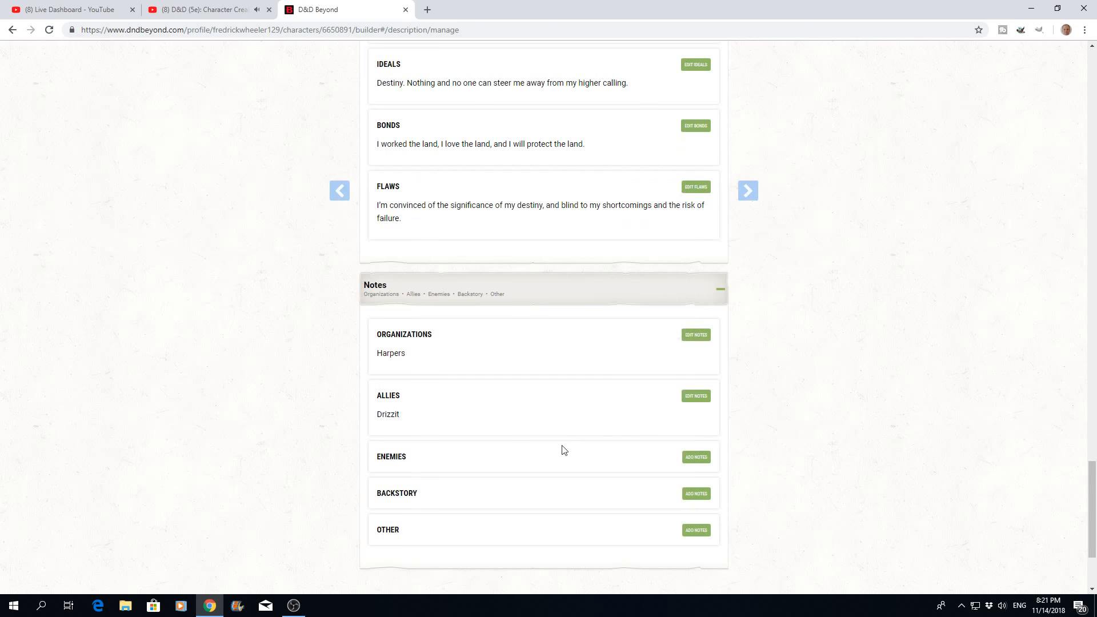
left_click(696, 459)
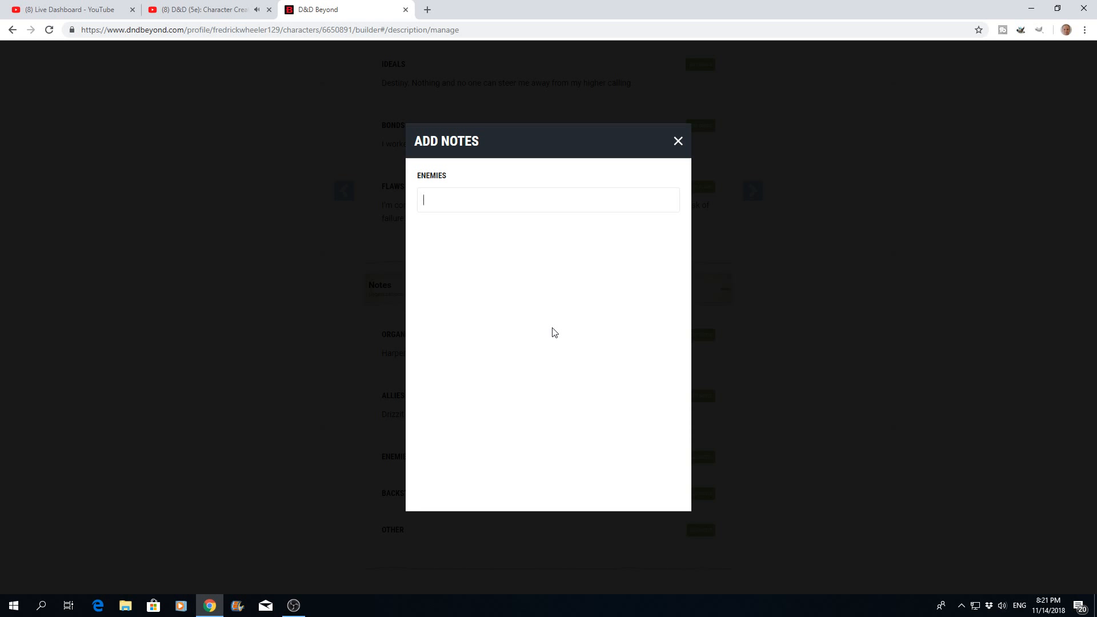
type("Klarg")
left_click(678, 142)
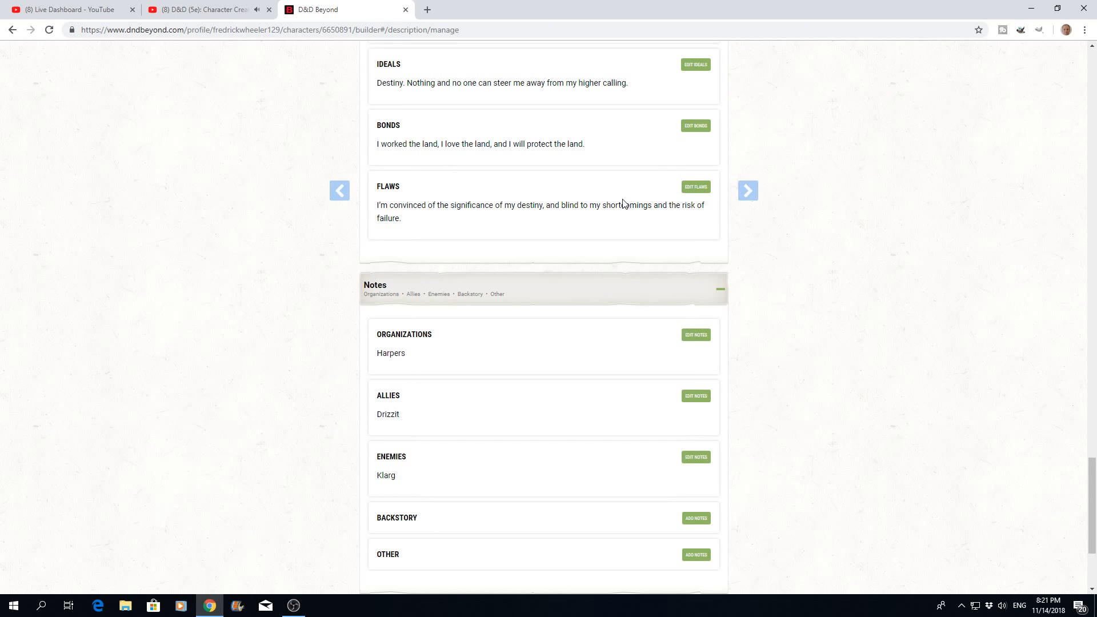
- View the backstory notes editor and close it without entering any text
scroll(511, 487, "down", 1)
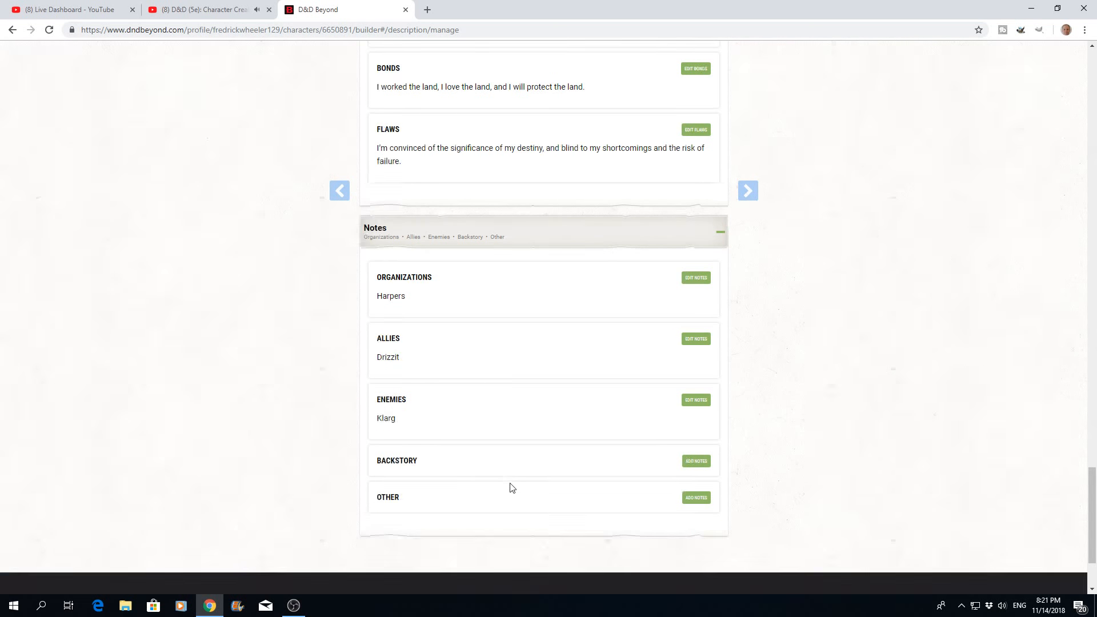
left_click(696, 461)
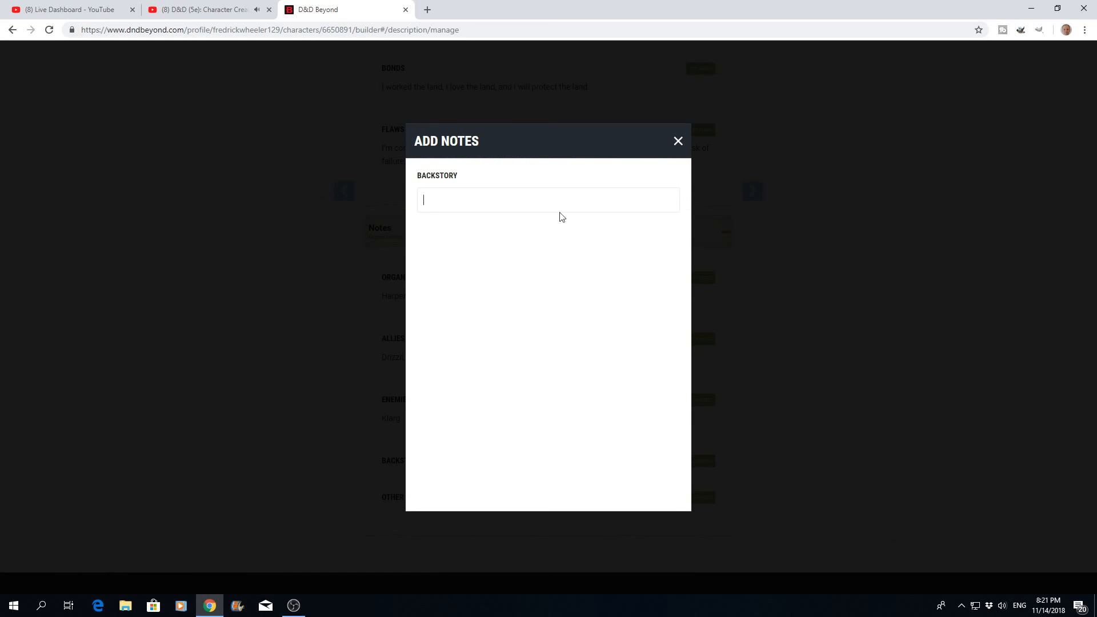
left_click(677, 141)
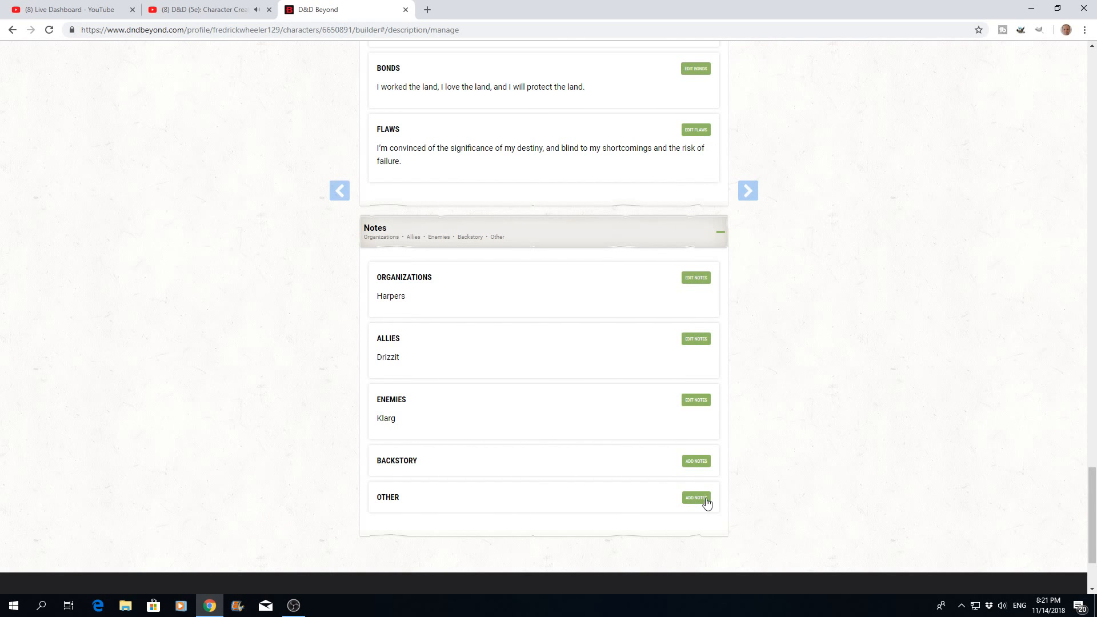
- Continue to the equipment management stage and choose Equipment instead of Gold for the starting equipment
scroll(566, 440, "up", 15)
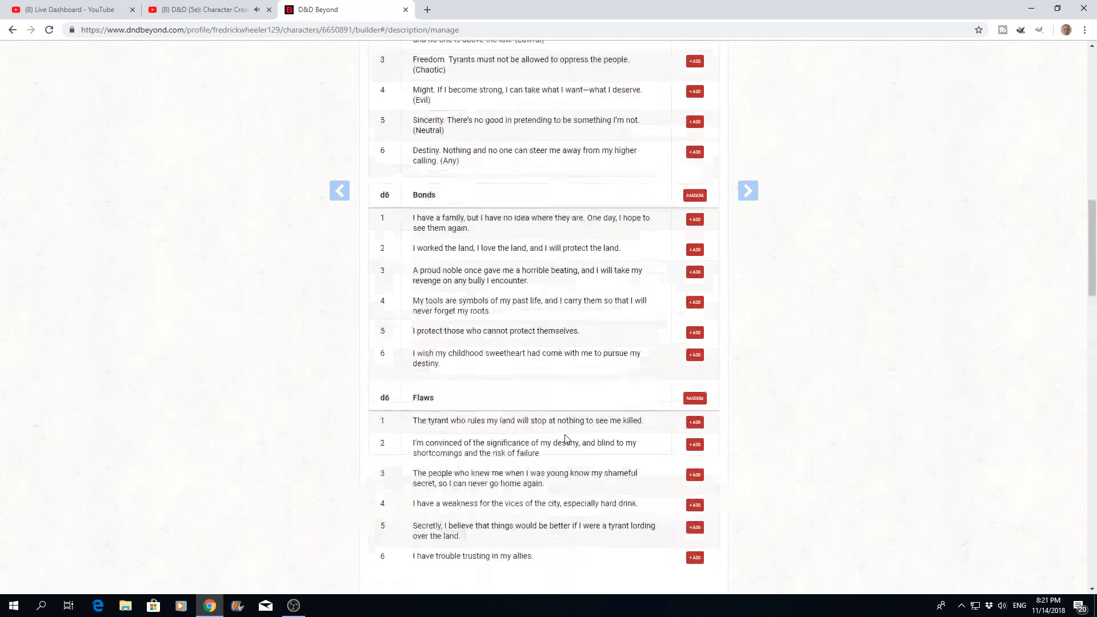
scroll(565, 440, "up", 15)
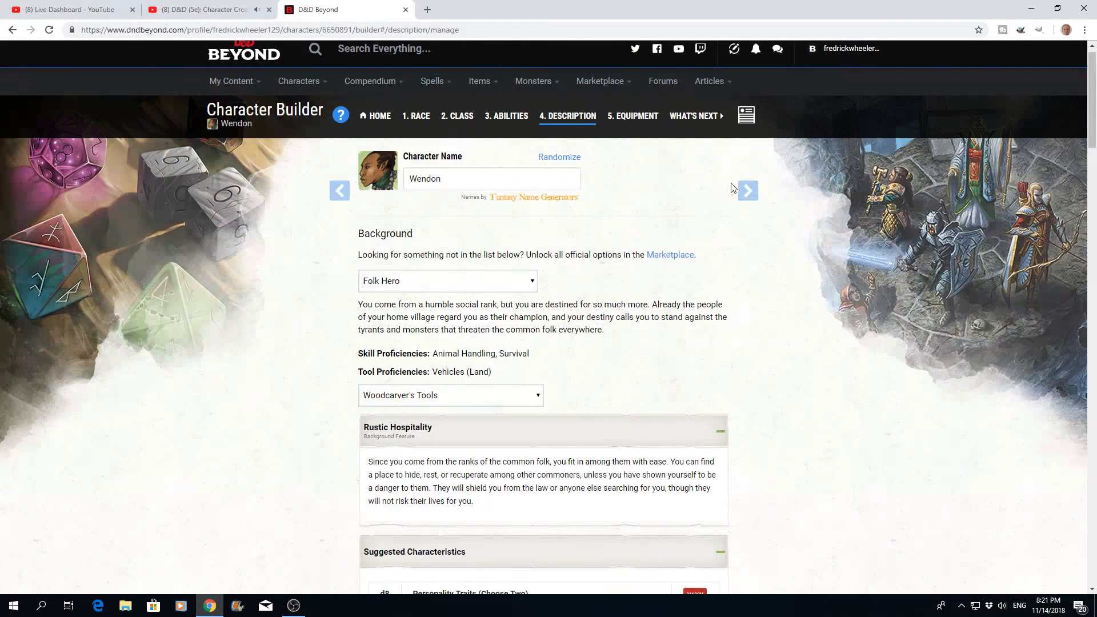
left_click(751, 198)
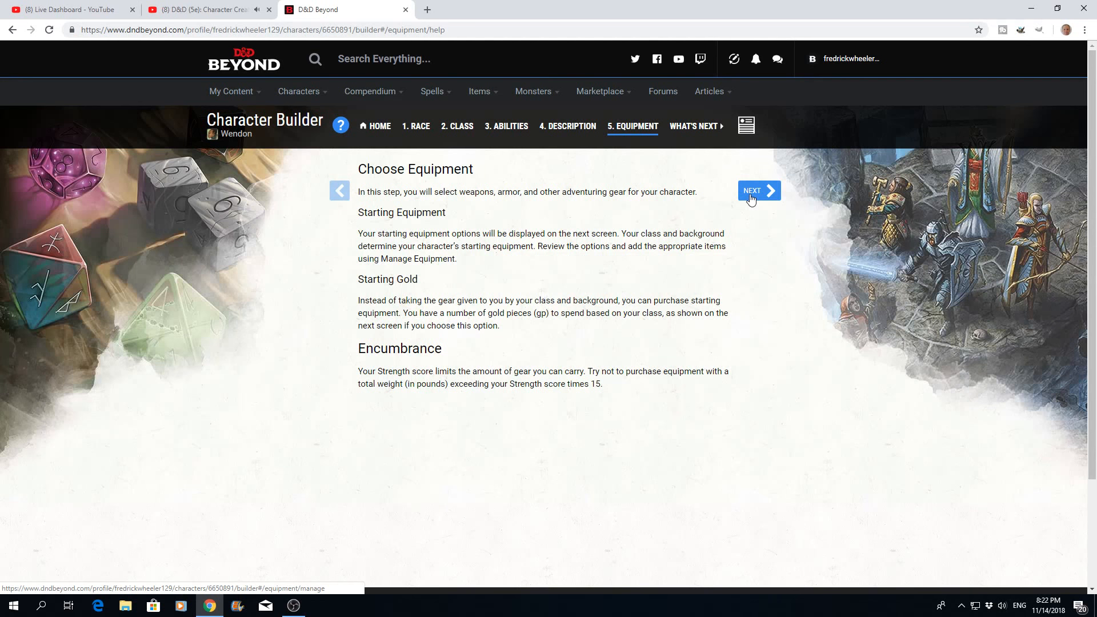
left_click(751, 198)
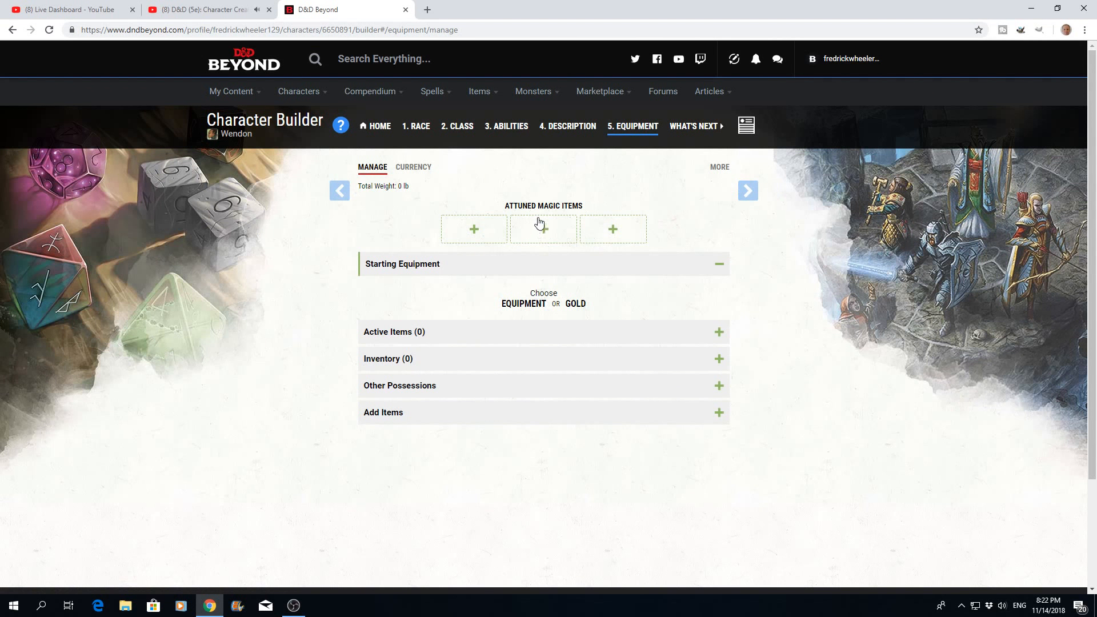
left_click(614, 233)
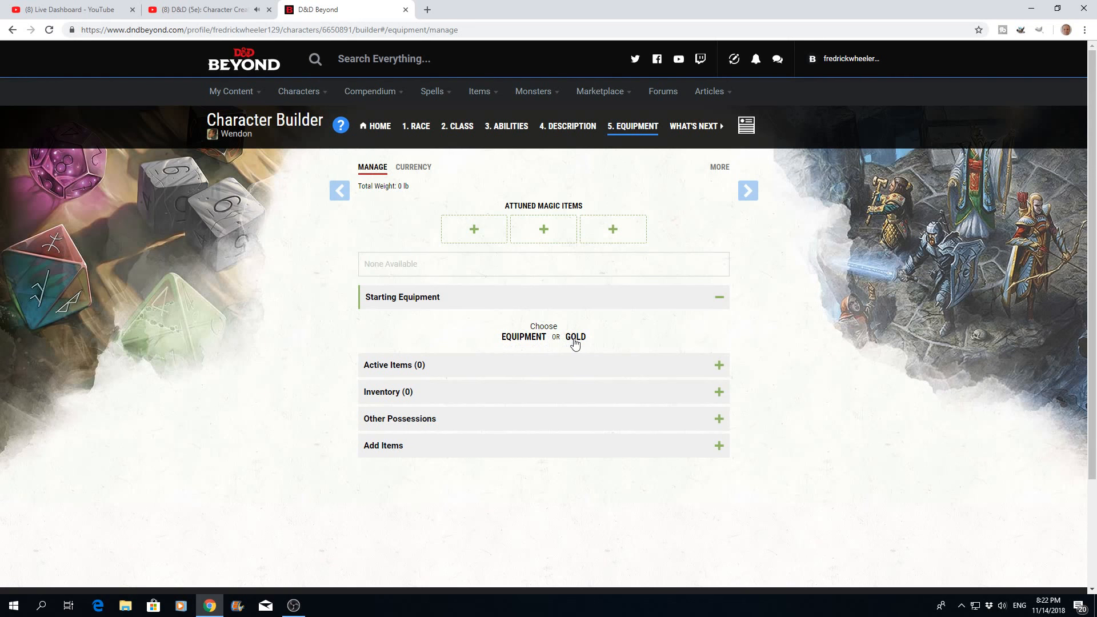
left_click(525, 336)
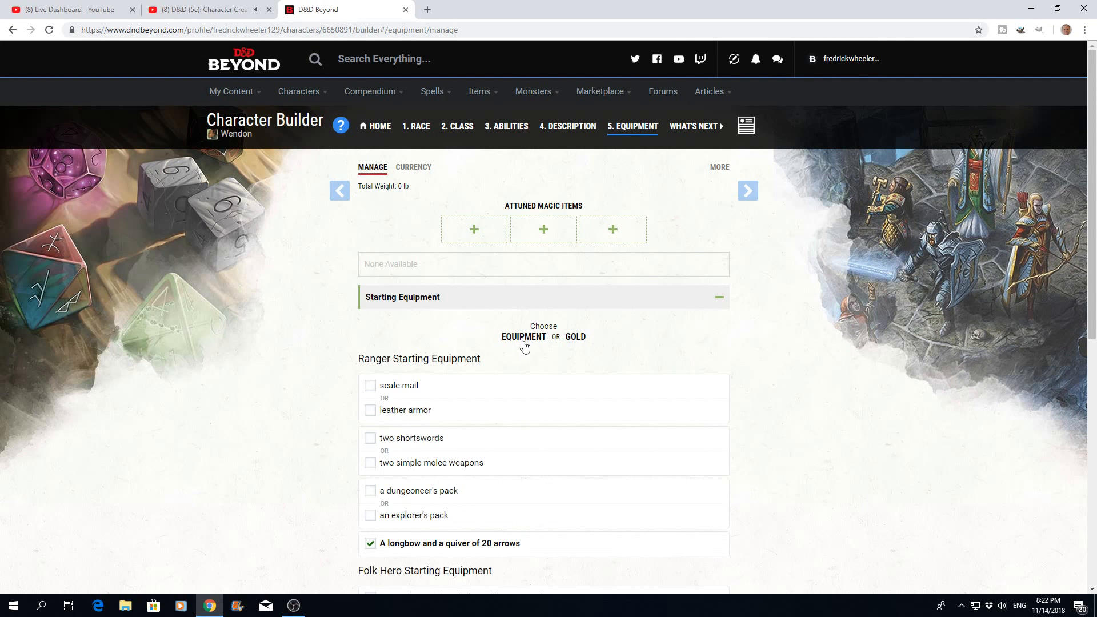
- Select scale mail and two shortswords in the Ranger starting equipment
scroll(500, 380, "down", 2)
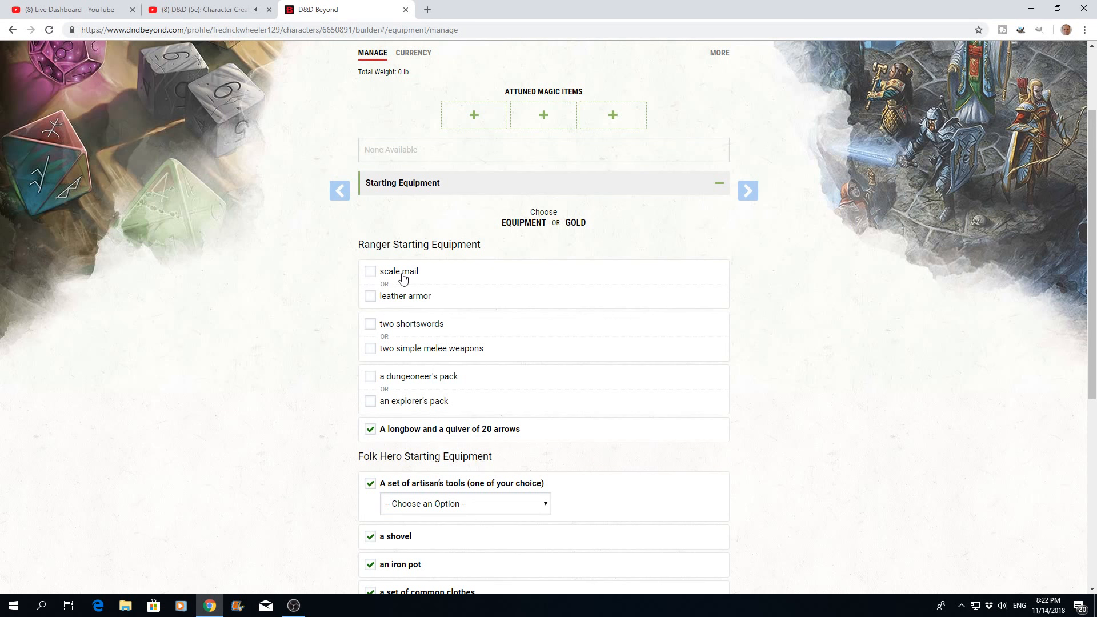
left_click(370, 272)
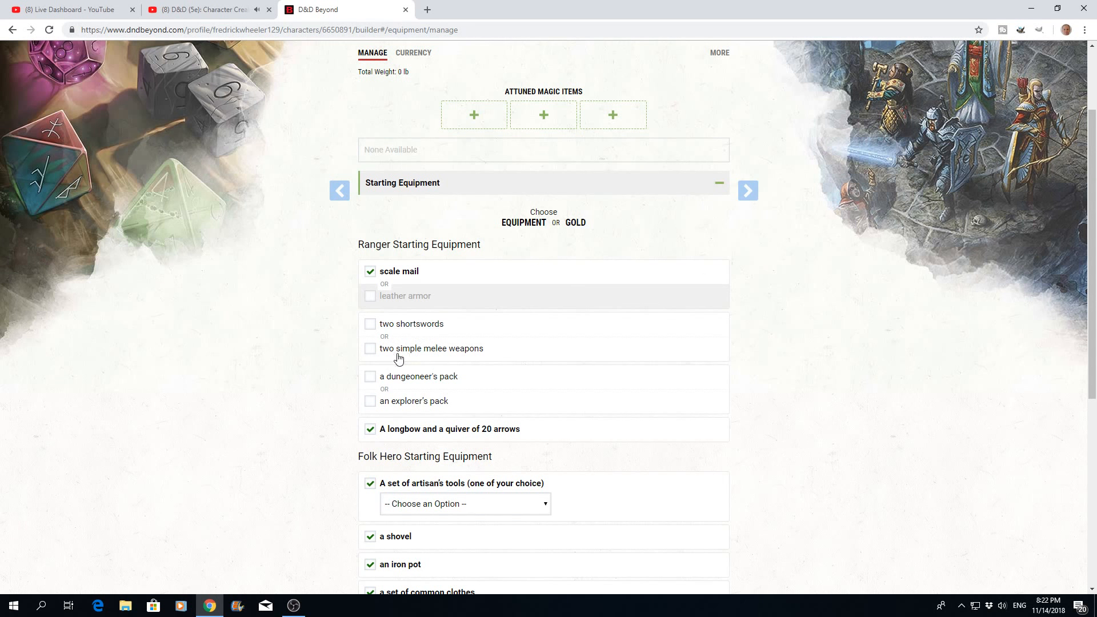
left_click(370, 324)
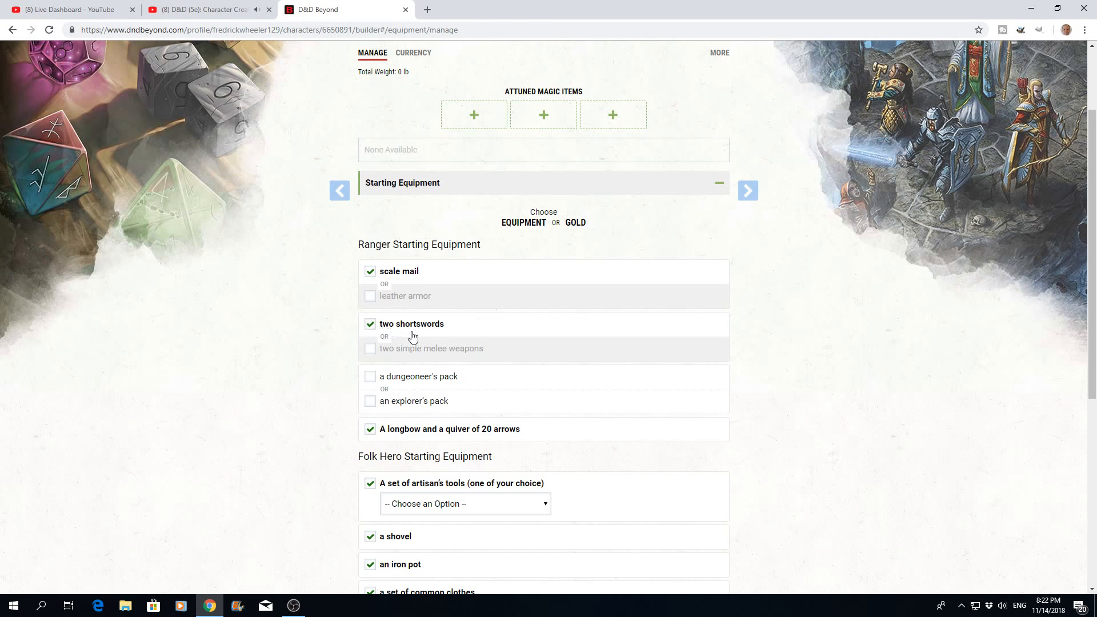
- Try two simple melee weapons instead of the shortswords, view the available weapon options, and return to two shortswords
left_click(370, 324)
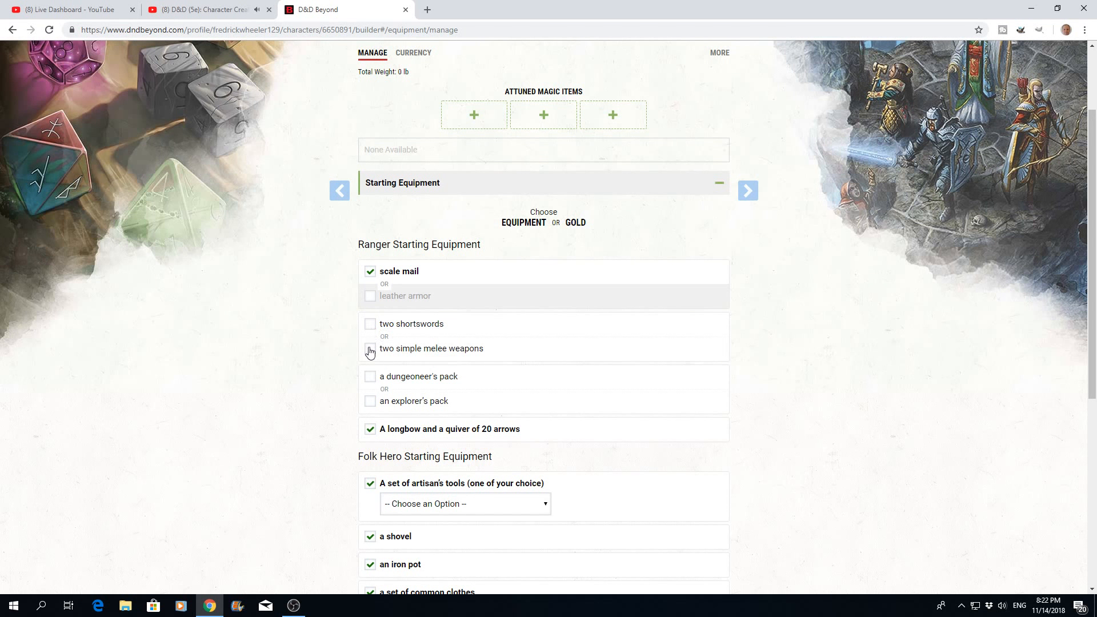
left_click(370, 349)
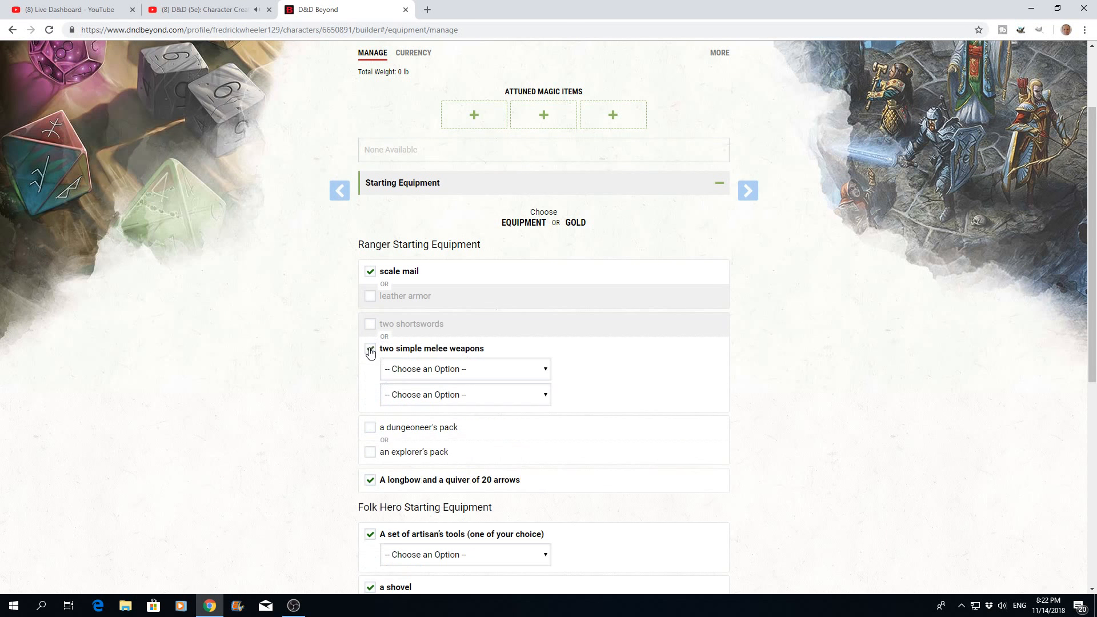
left_click(547, 372)
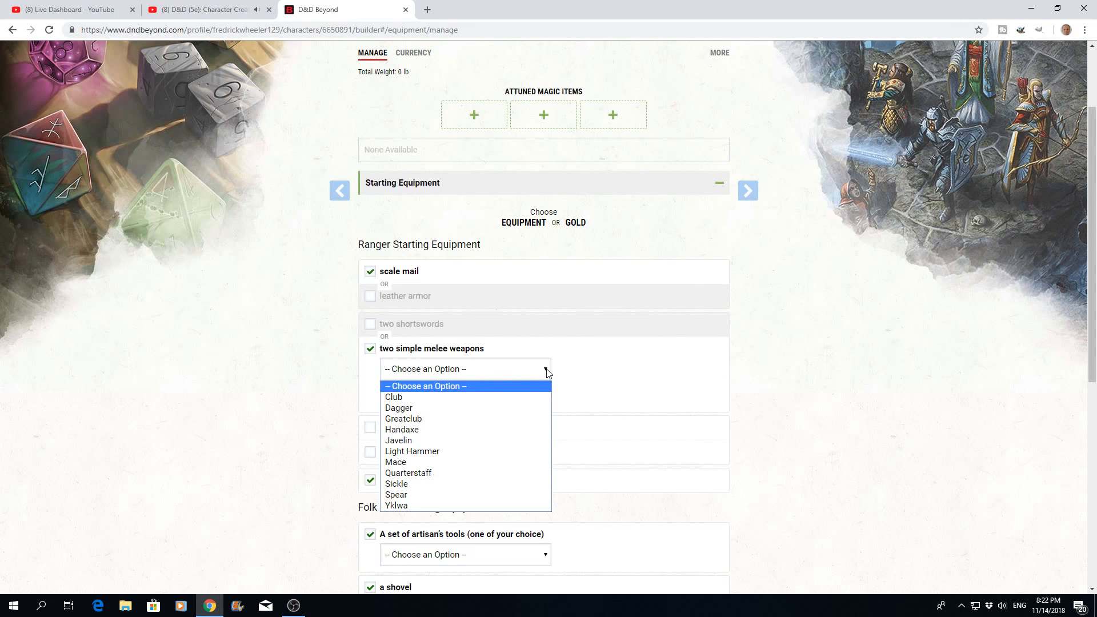
left_click(548, 373)
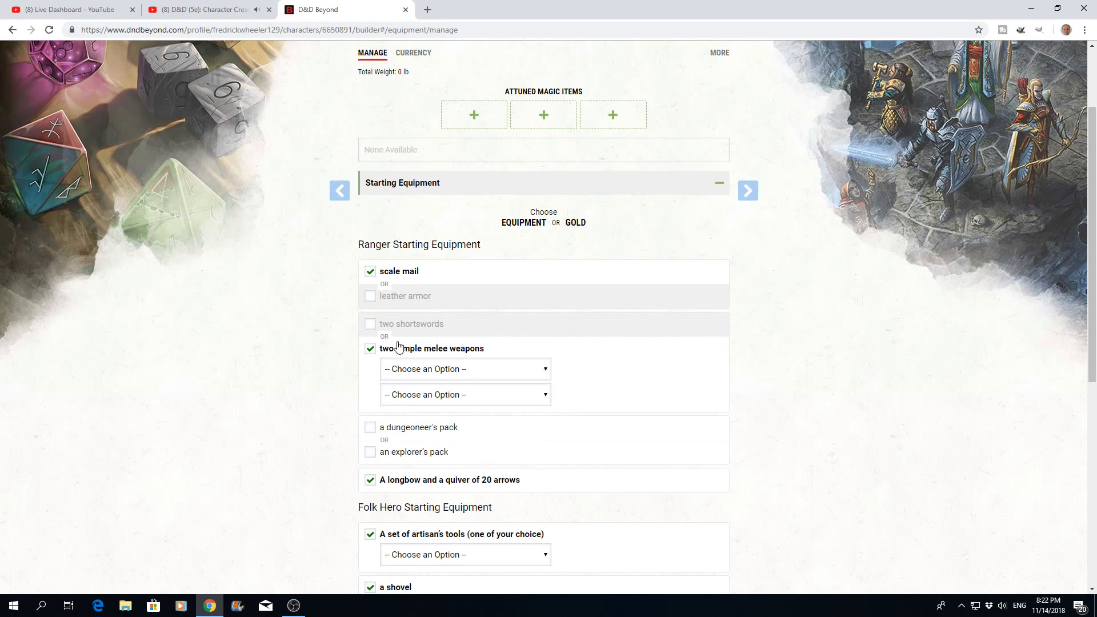
left_click(371, 349)
left_click(370, 324)
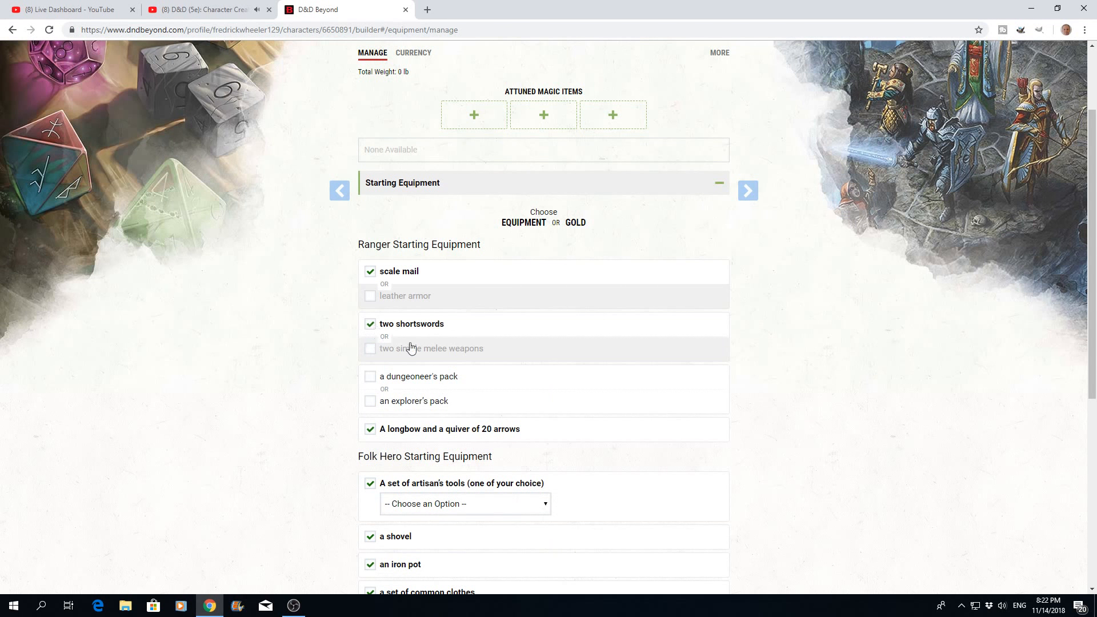
- Select an explorer's pack for the Ranger equipment and Woodcarver's Tools as the Folk Hero artisan's tools
left_click(370, 400)
scroll(554, 427, "down", 2)
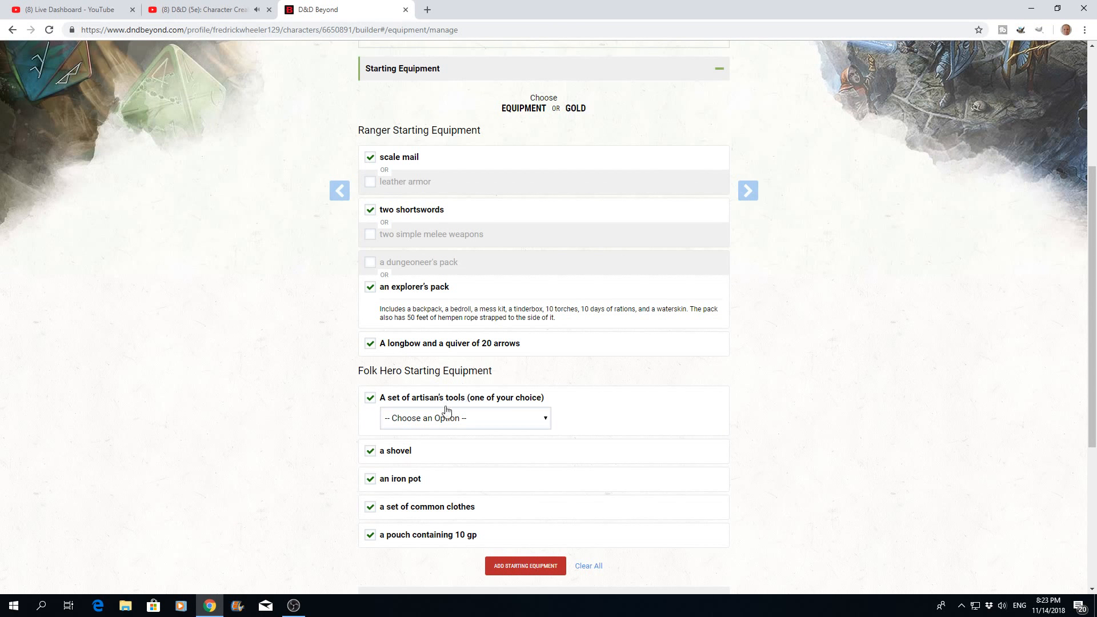
left_click(547, 422)
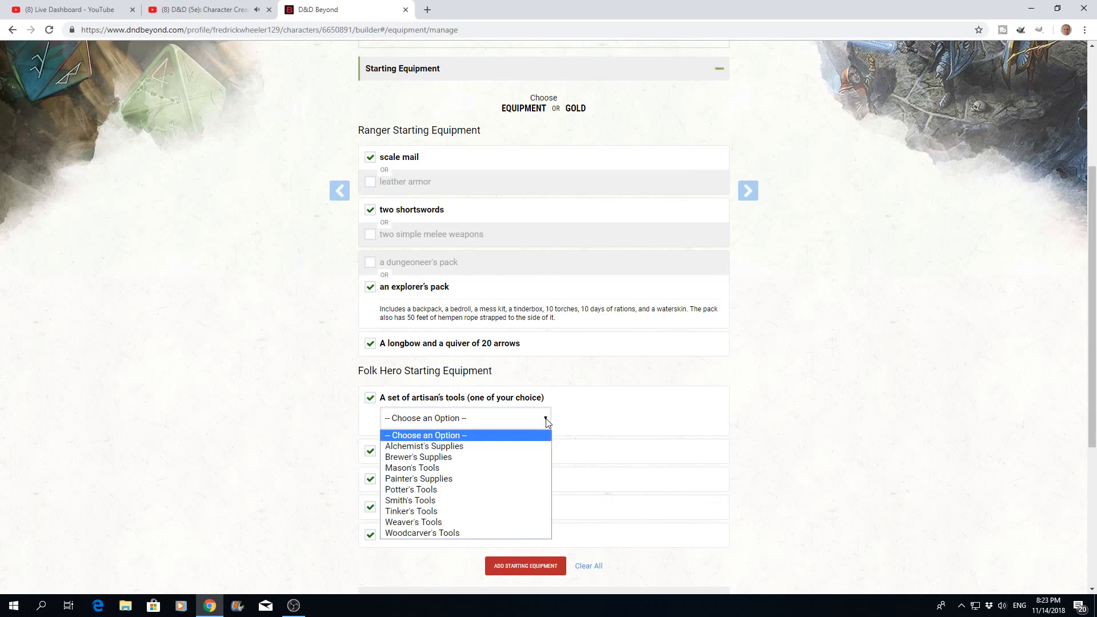
left_click(439, 534)
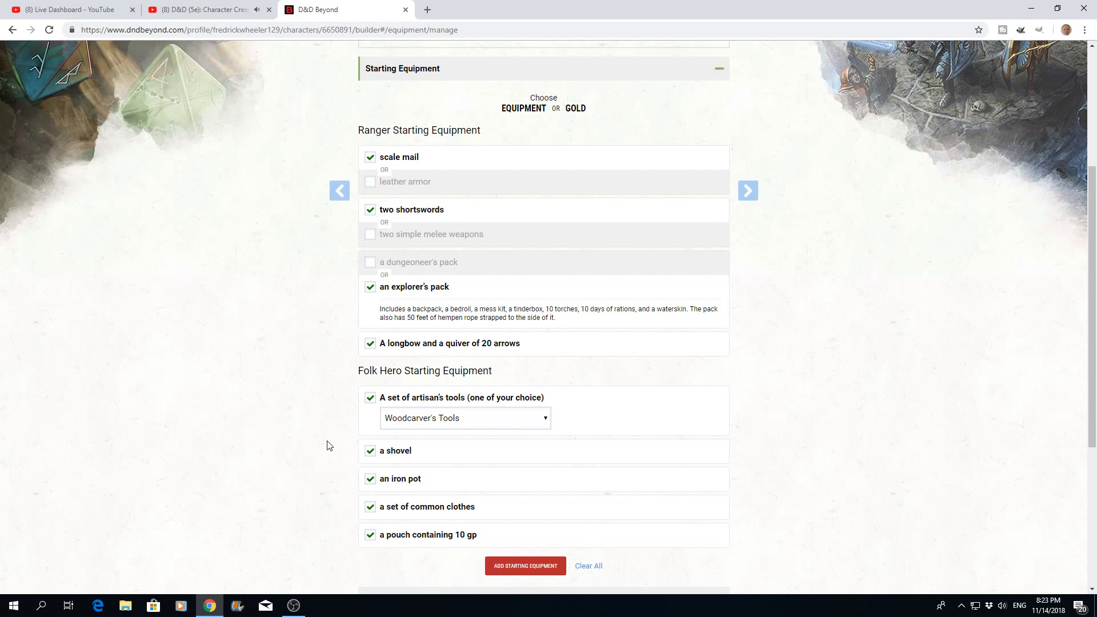
scroll(329, 446, "down", 2)
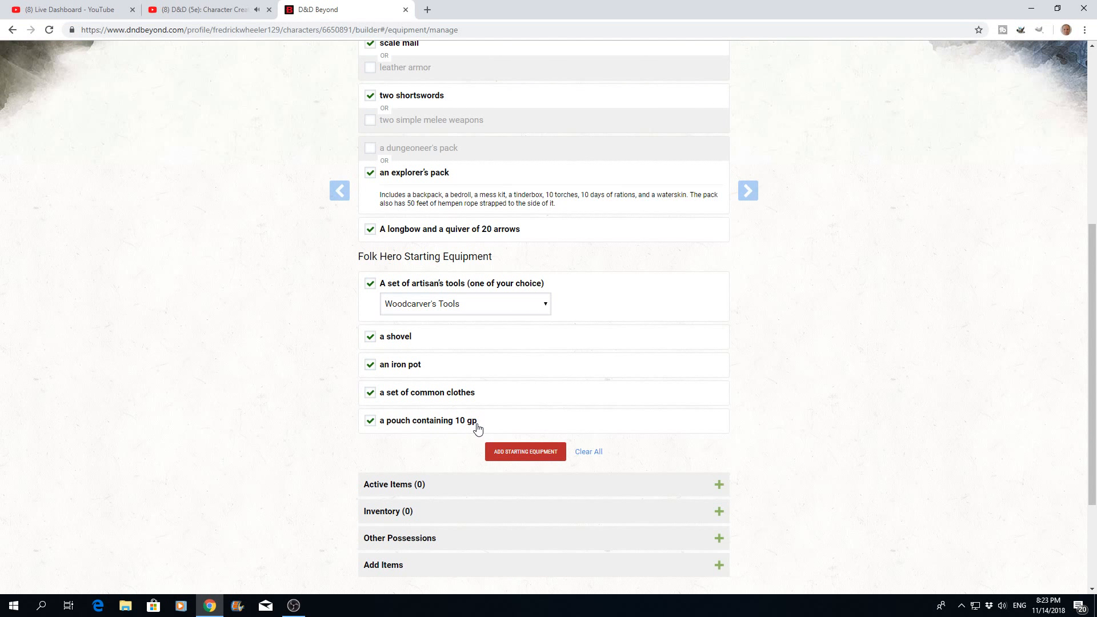
scroll(478, 429, "down", 2)
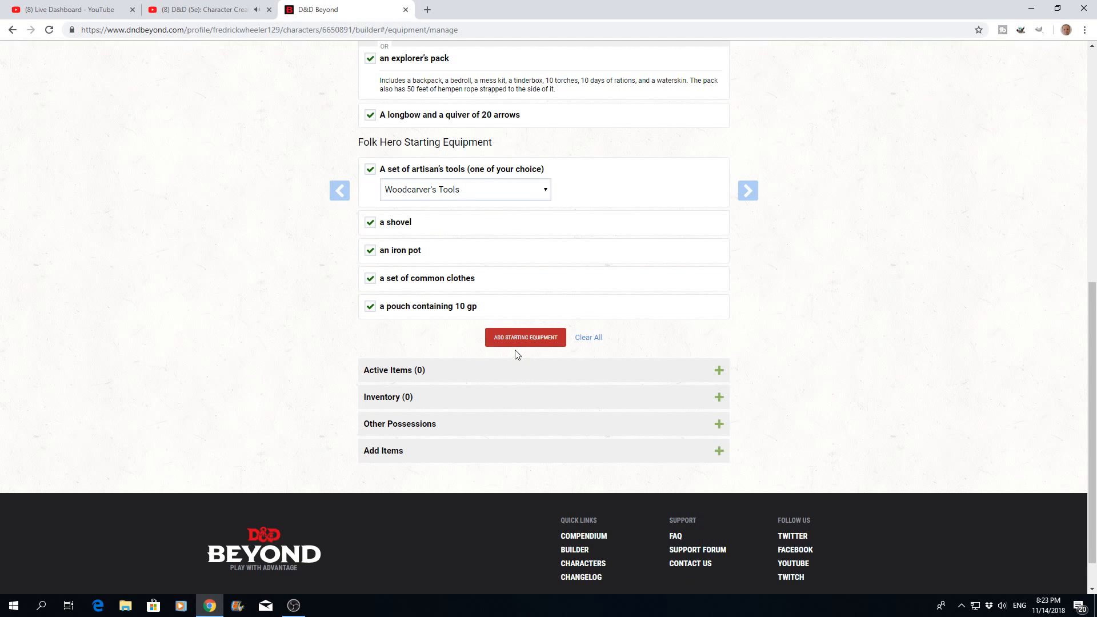
- Filter the addable items by "healer" and add the Healer's Kit to the inventory
left_click(719, 454)
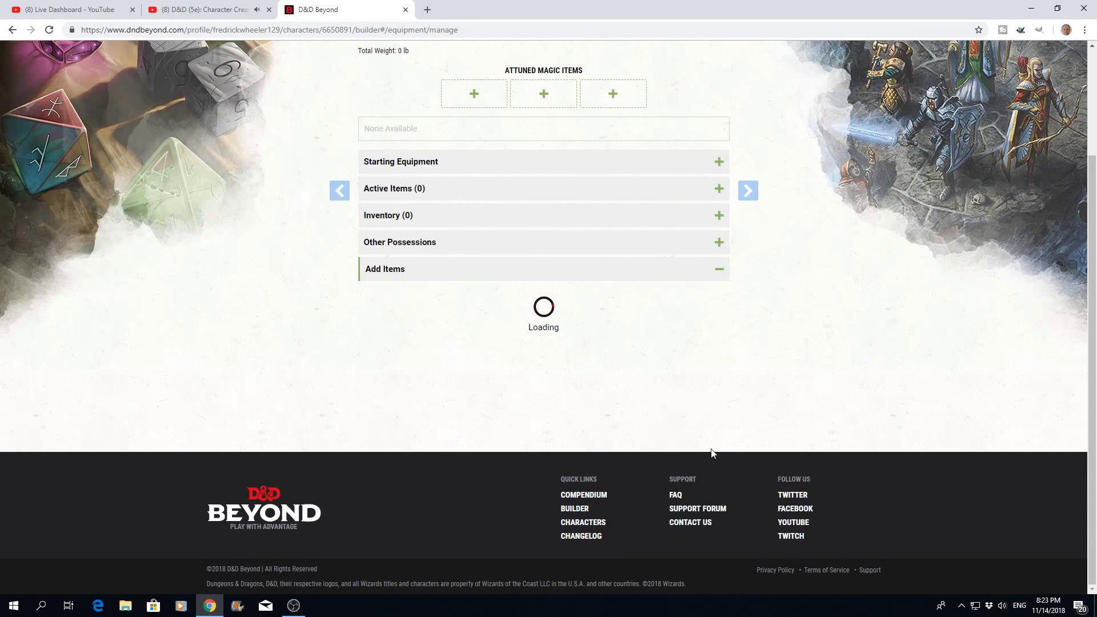
scroll(694, 436, "down", 6)
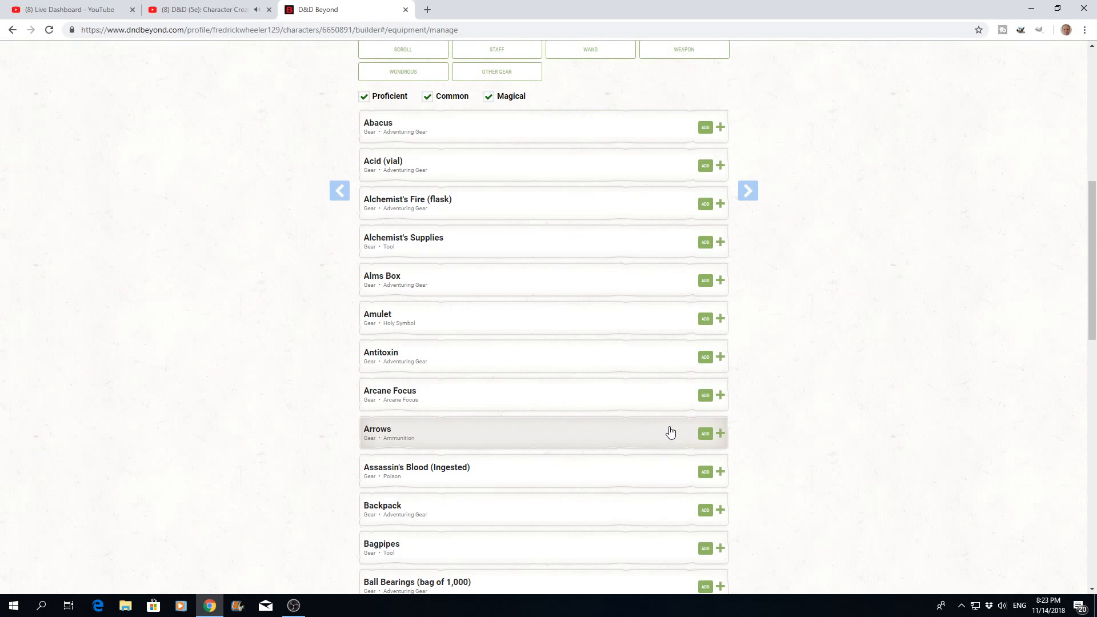
scroll(667, 431, "up", 3)
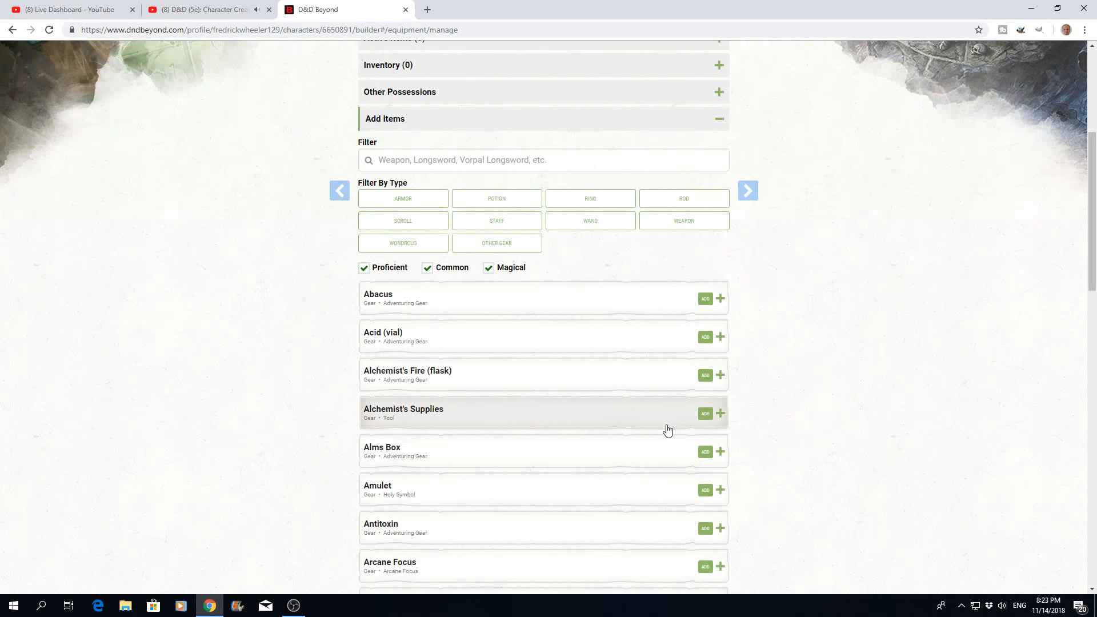
scroll(667, 430, "down", 3)
scroll(667, 431, "up", 3)
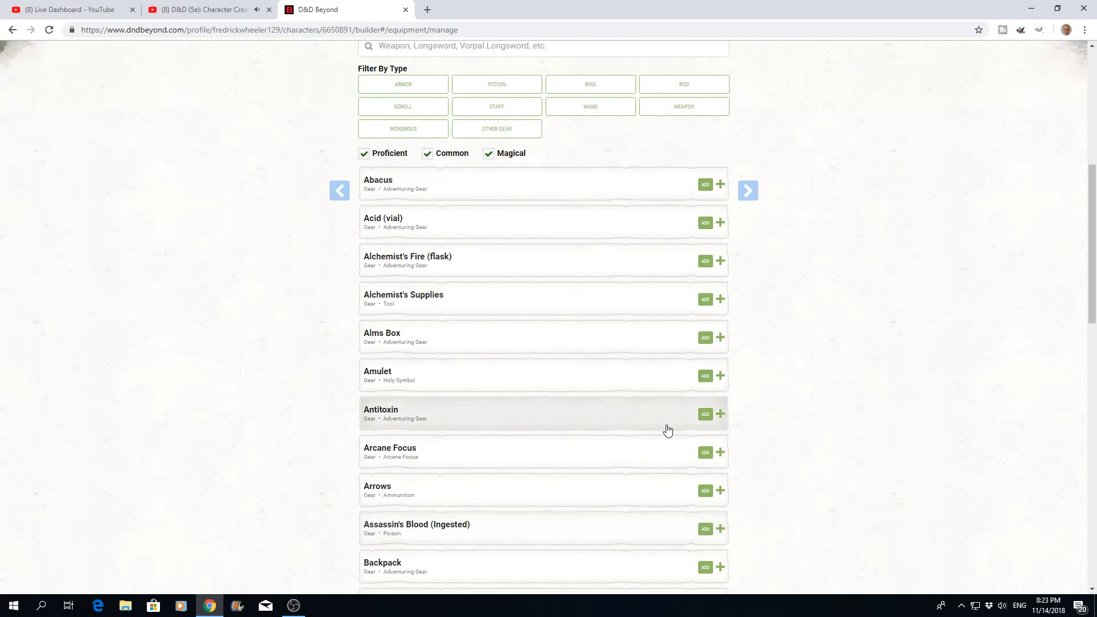
left_click(395, 162)
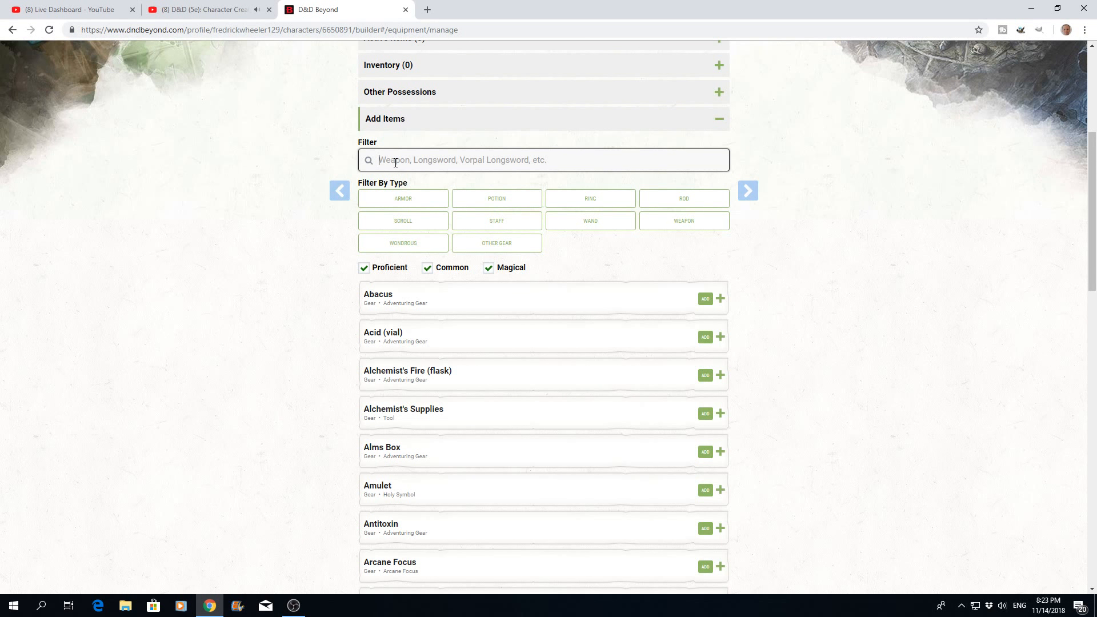
type("healer")
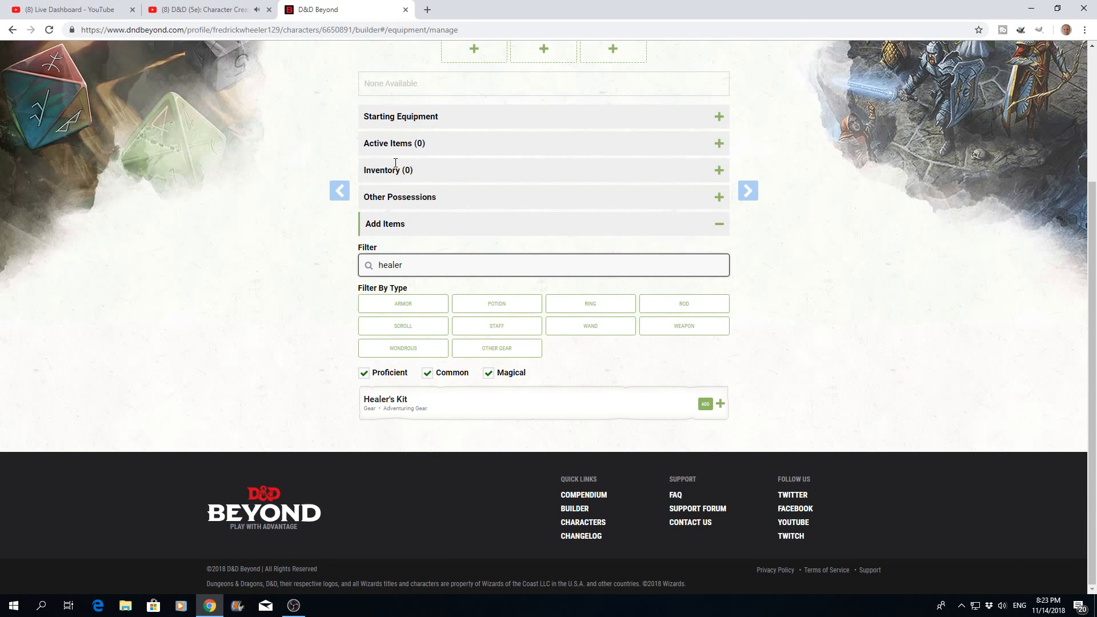
left_click(705, 404)
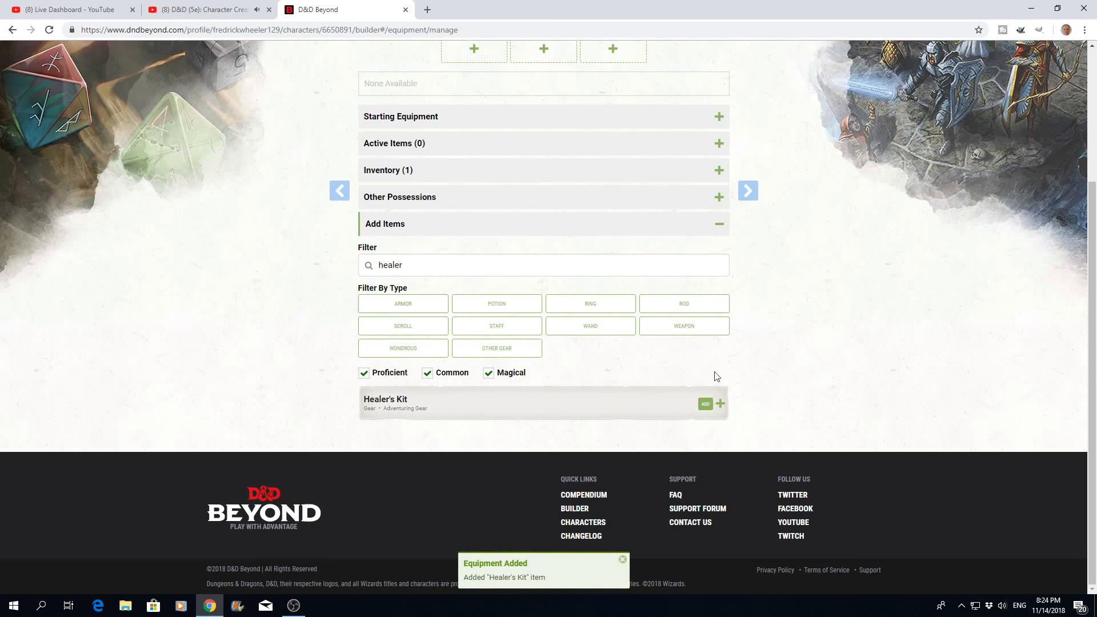
- Proceed past the equipment stage of the builder and view the Ranger's character sheet
scroll(594, 284, "up", 3)
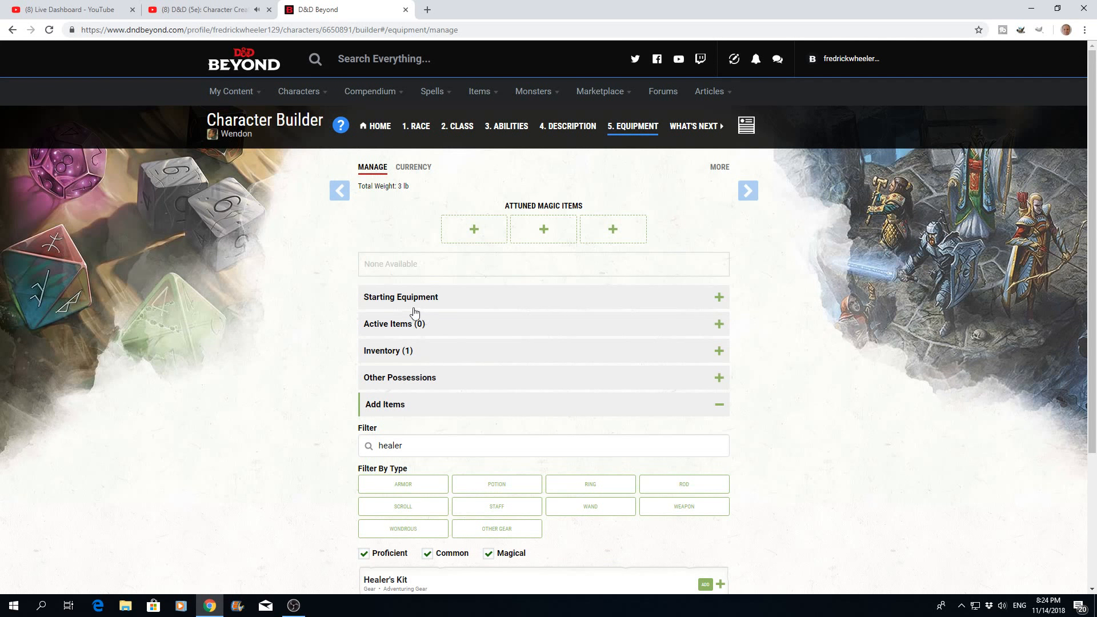
scroll(609, 409, "down", 3)
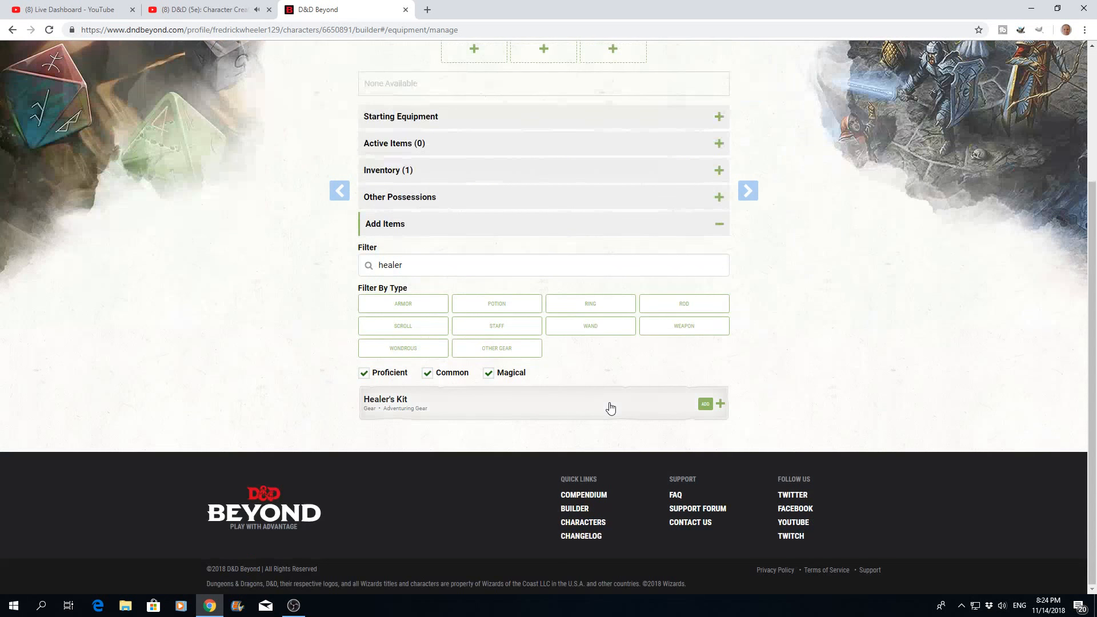
scroll(609, 408, "up", 3)
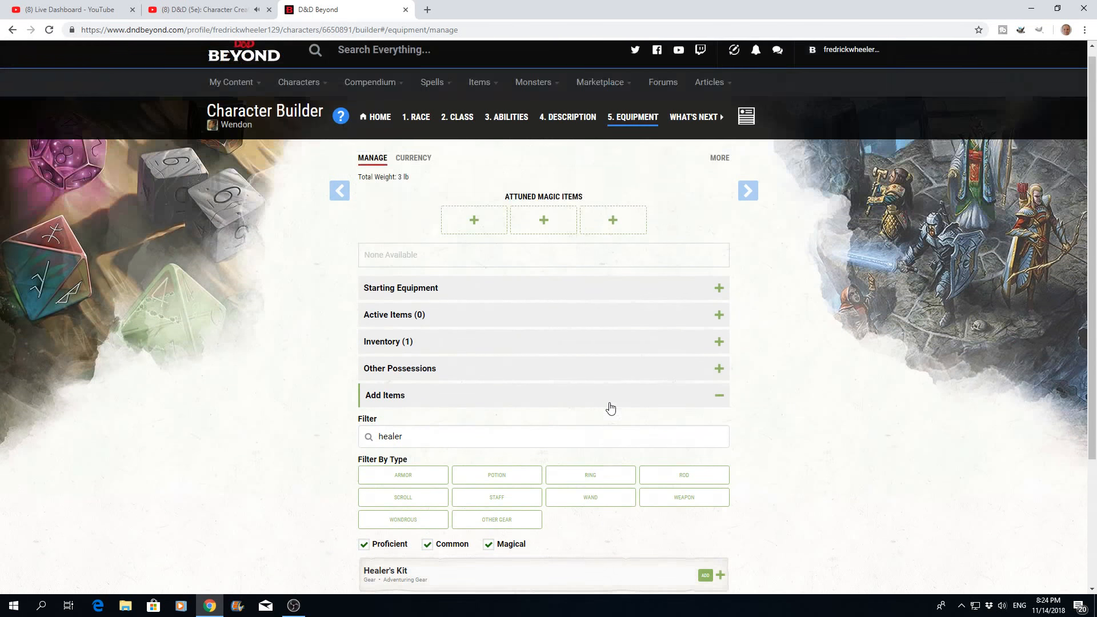
left_click(748, 193)
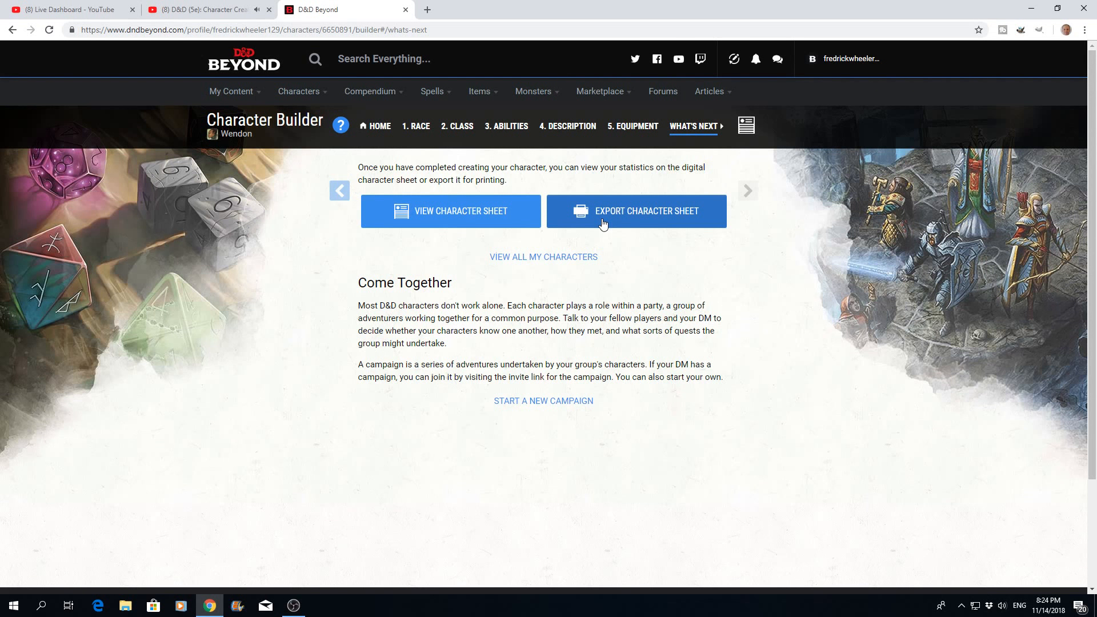
left_click(442, 216)
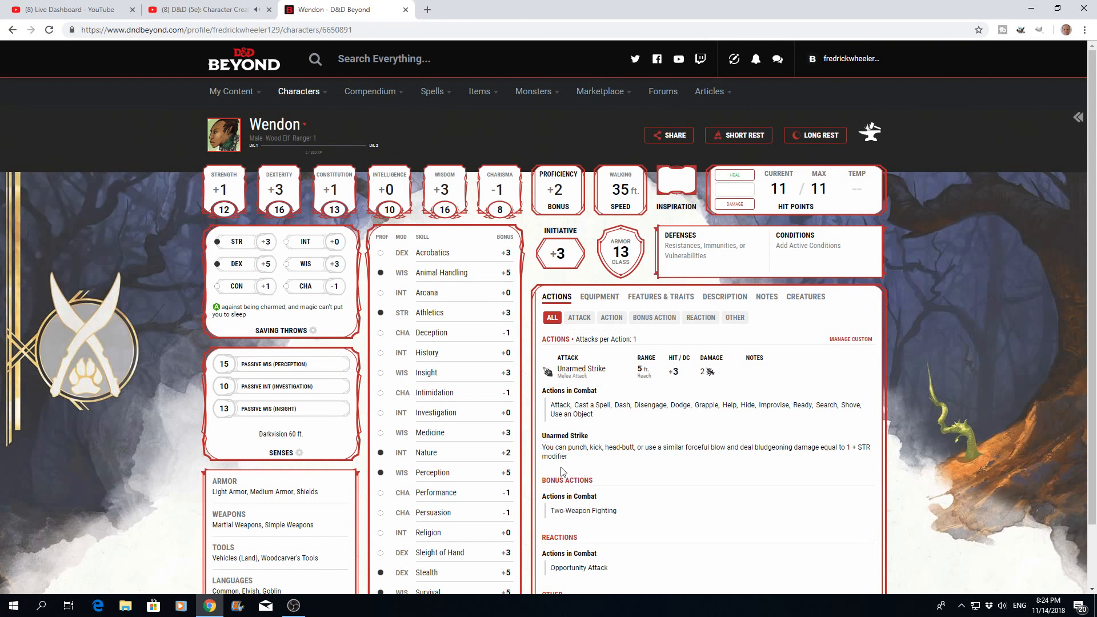
- Review the character sheet's actions, filtering them by attack and by action before showing all of them again
scroll(631, 449, "down", 2)
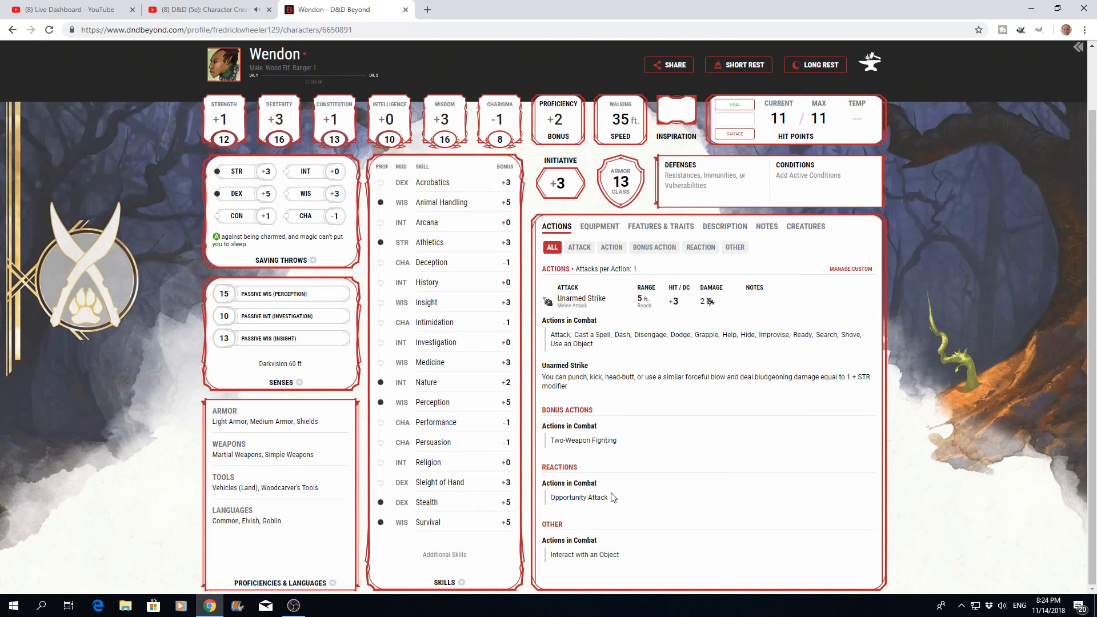
scroll(664, 399, "up", 2)
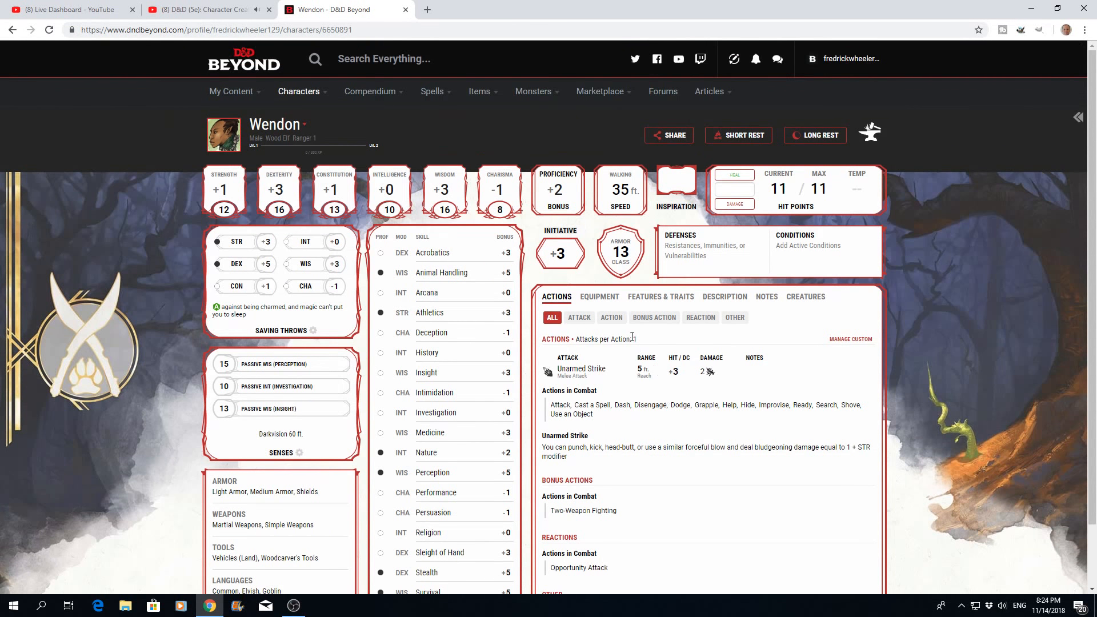
left_click(581, 323)
left_click(611, 318)
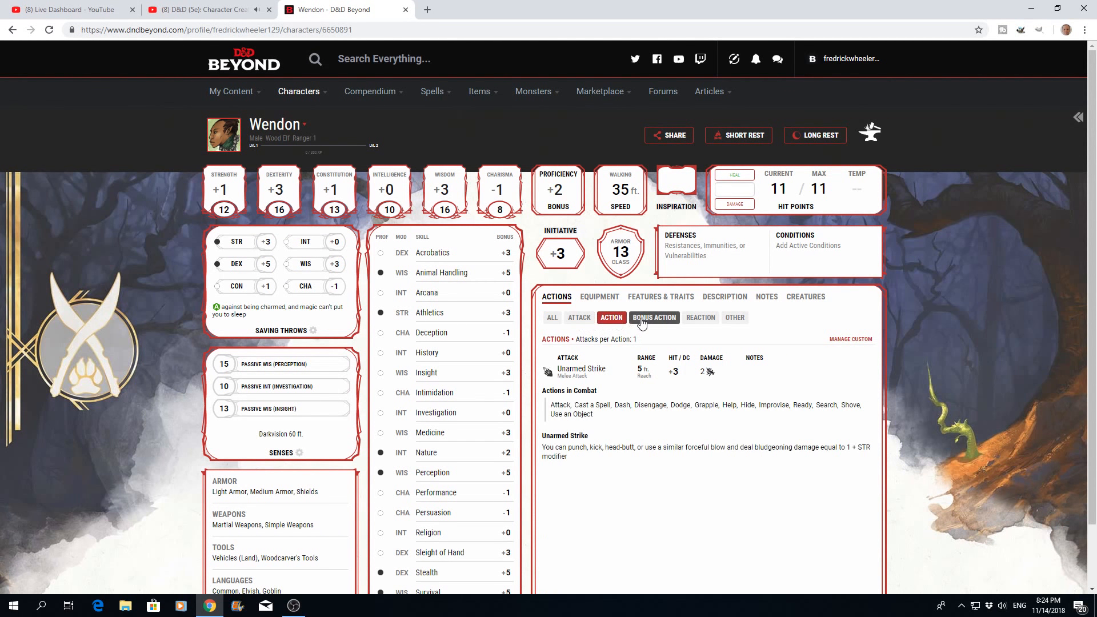
left_click(552, 318)
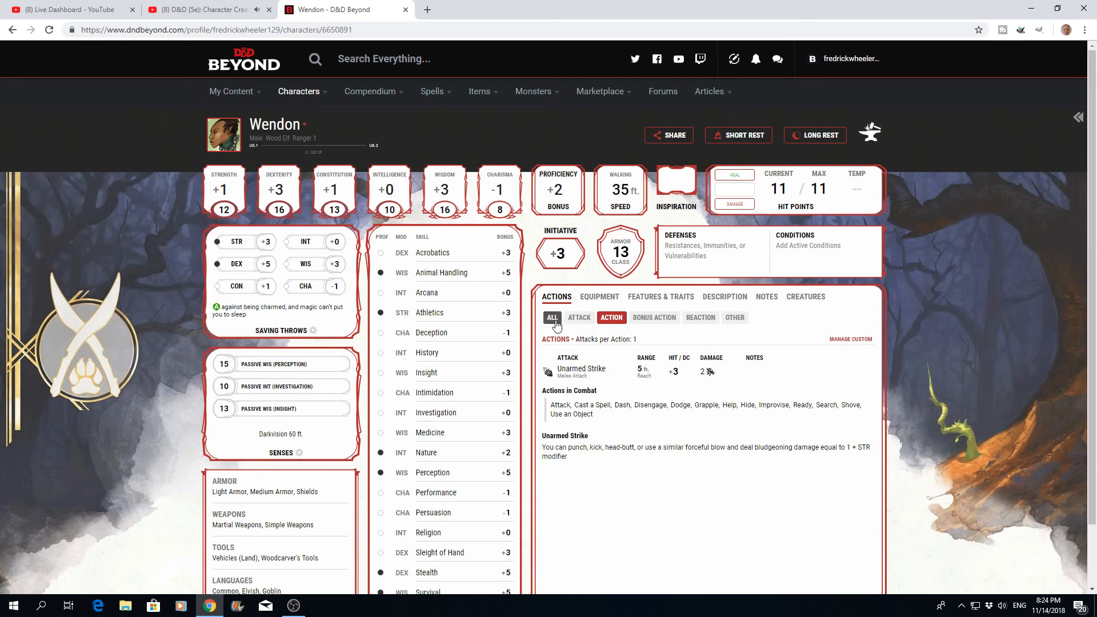
- Examine the equipment listed on the character sheet and look at its Manage Equipment options, then close them
left_click(596, 299)
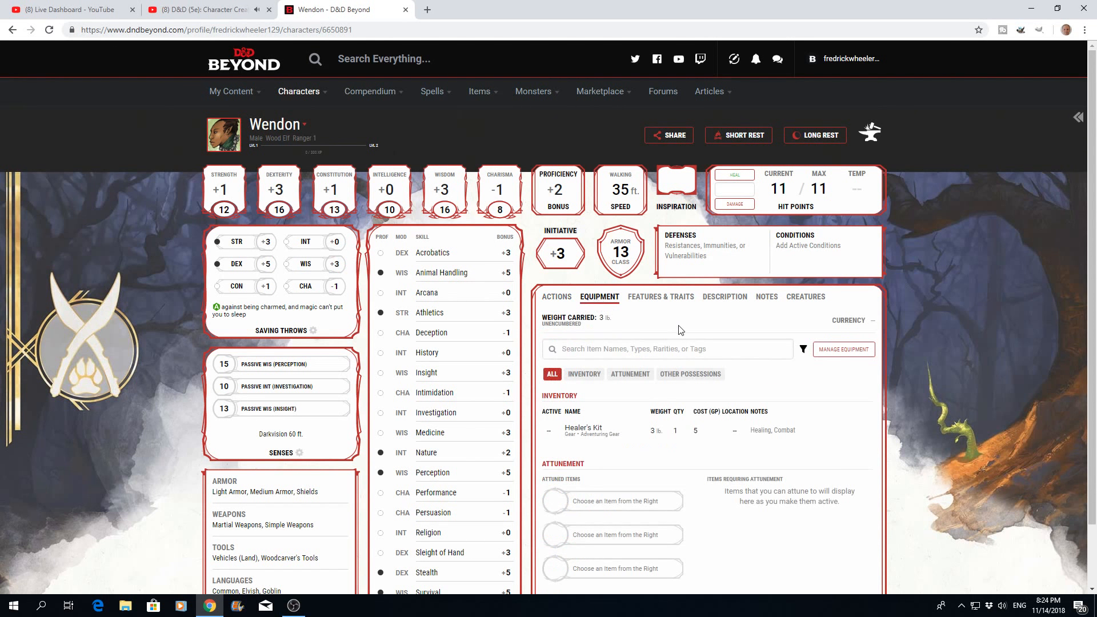
scroll(684, 328, "down", 1)
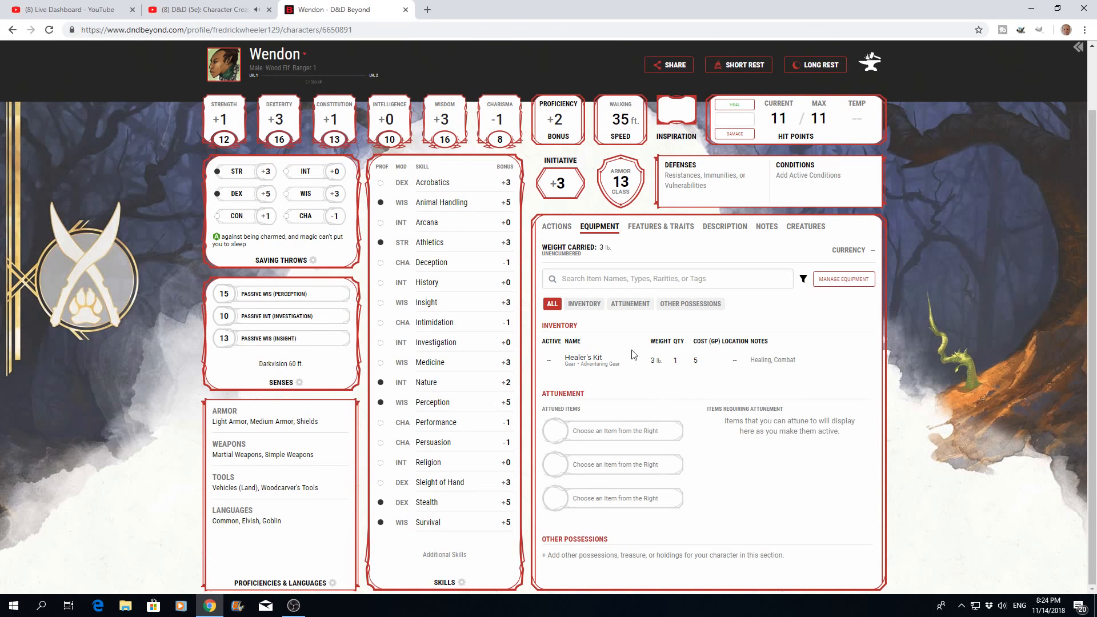
left_click(583, 307)
left_click(552, 303)
left_click(850, 287)
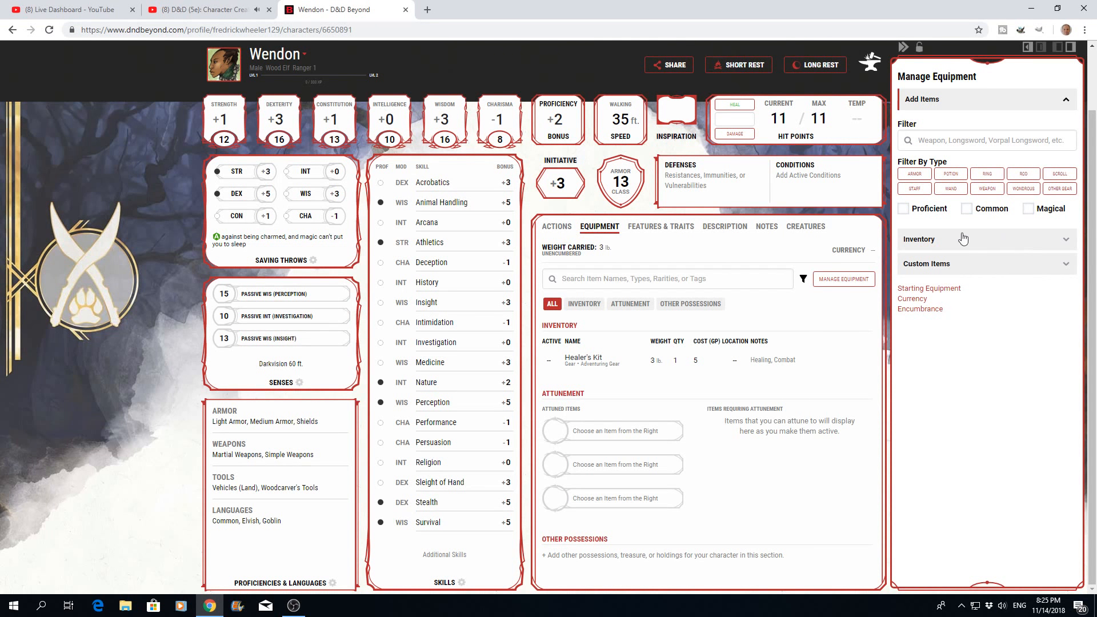
left_click(879, 216)
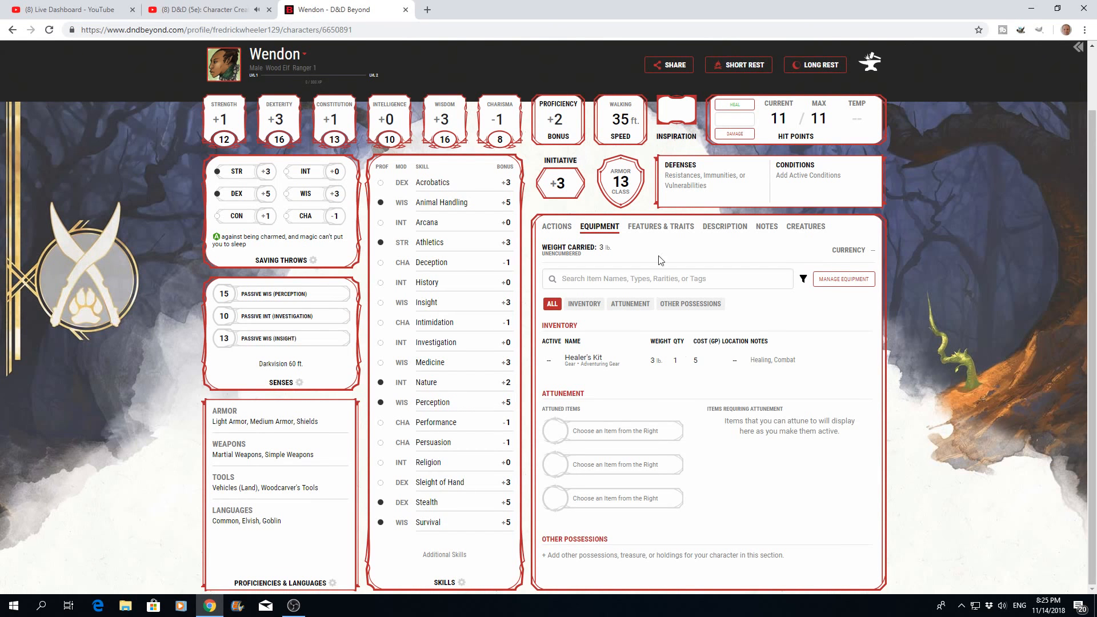
scroll(708, 304, "up", 2)
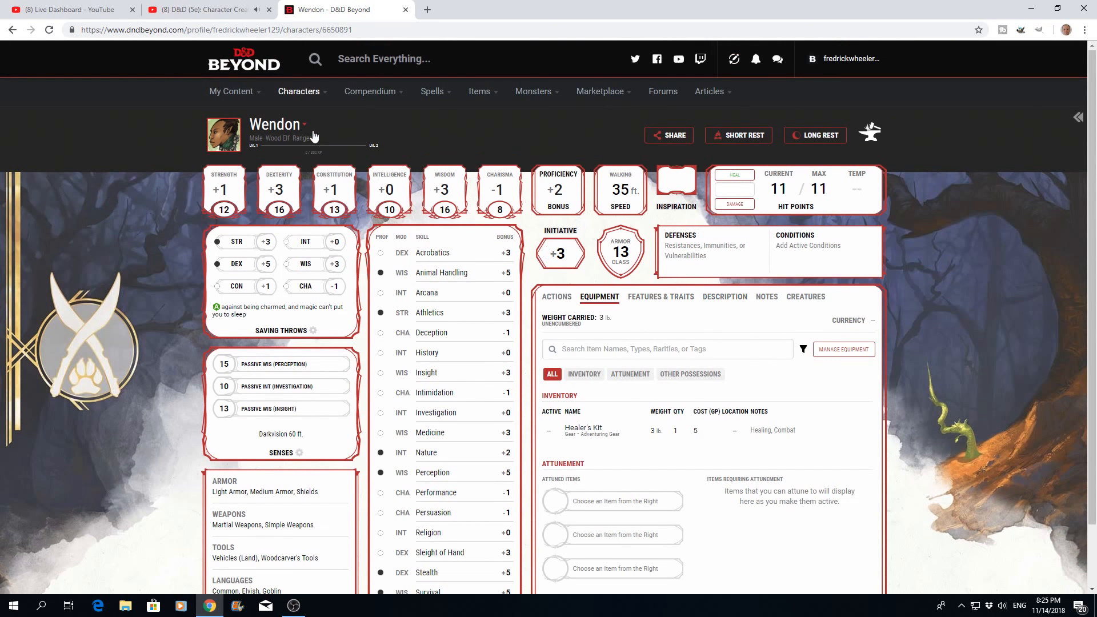
- Reopen the level 1 Elf Ranger for editing from My Characters and go to its equipment management page
mouse_move(318, 96)
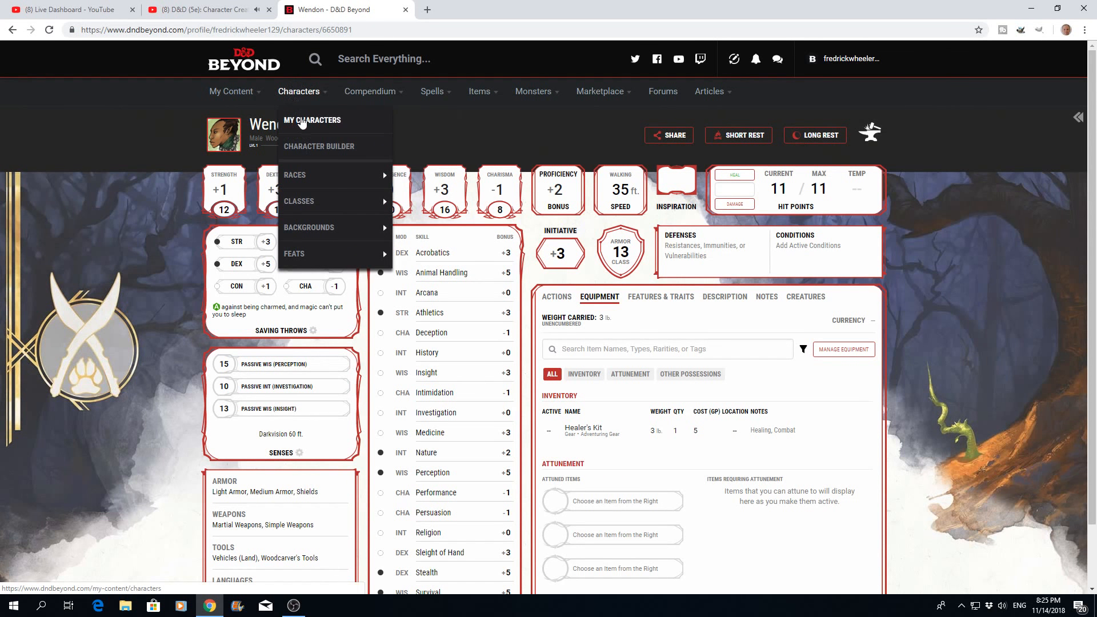
left_click(302, 121)
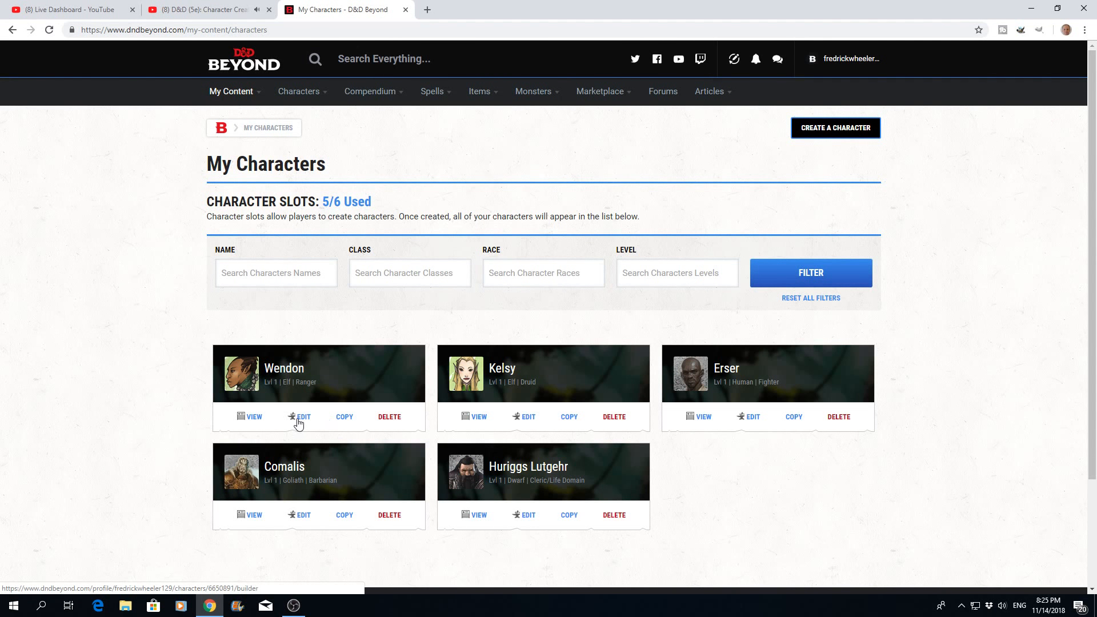
left_click(303, 417)
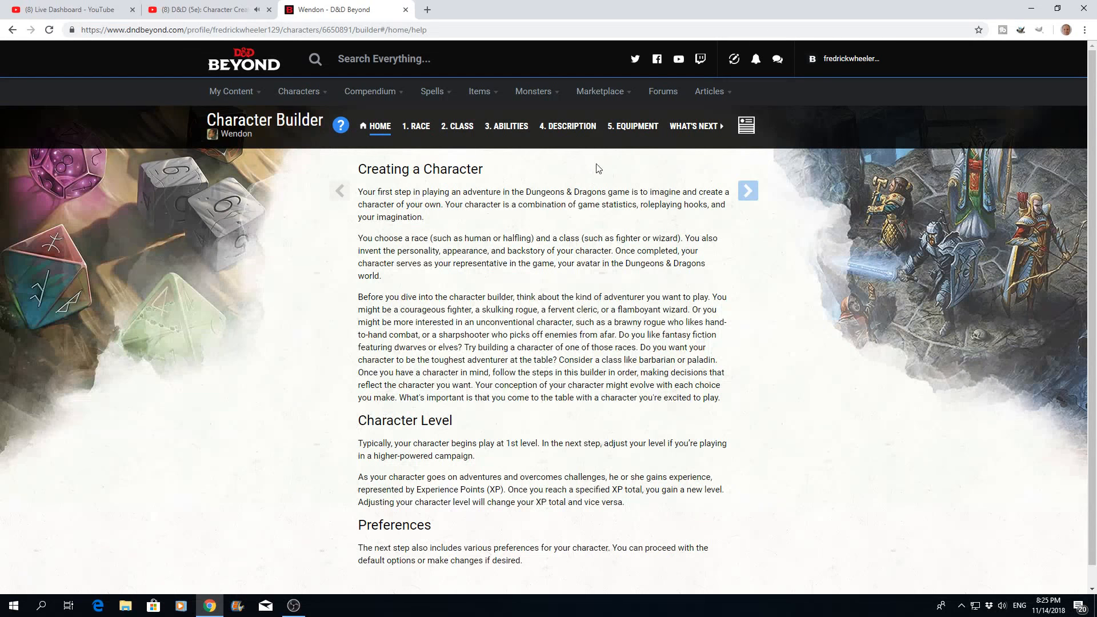
left_click(628, 132)
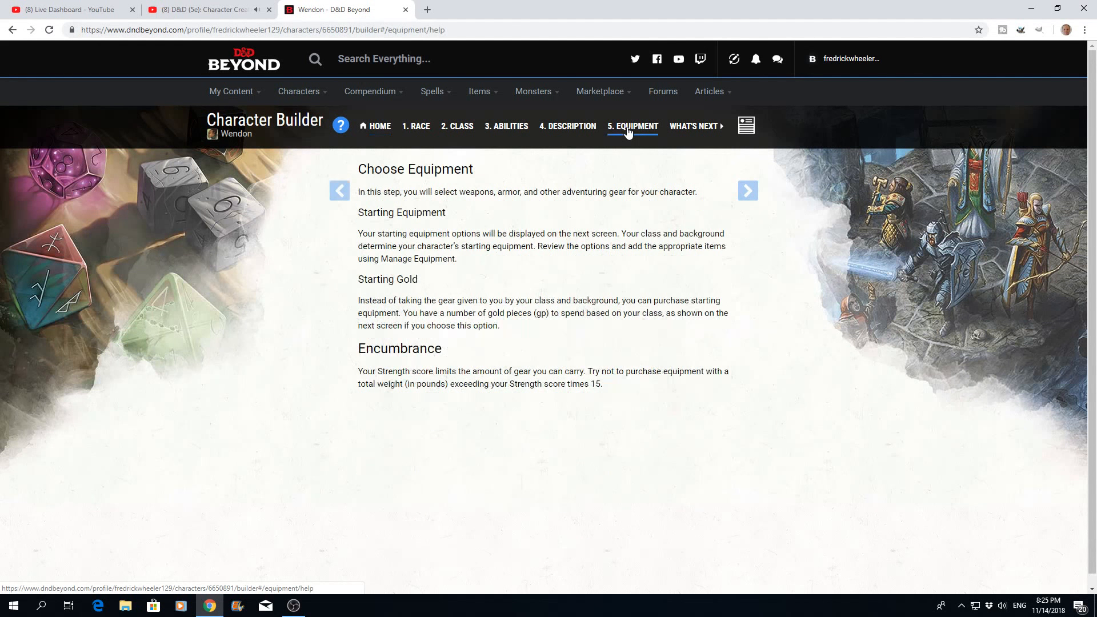
left_click(775, 190)
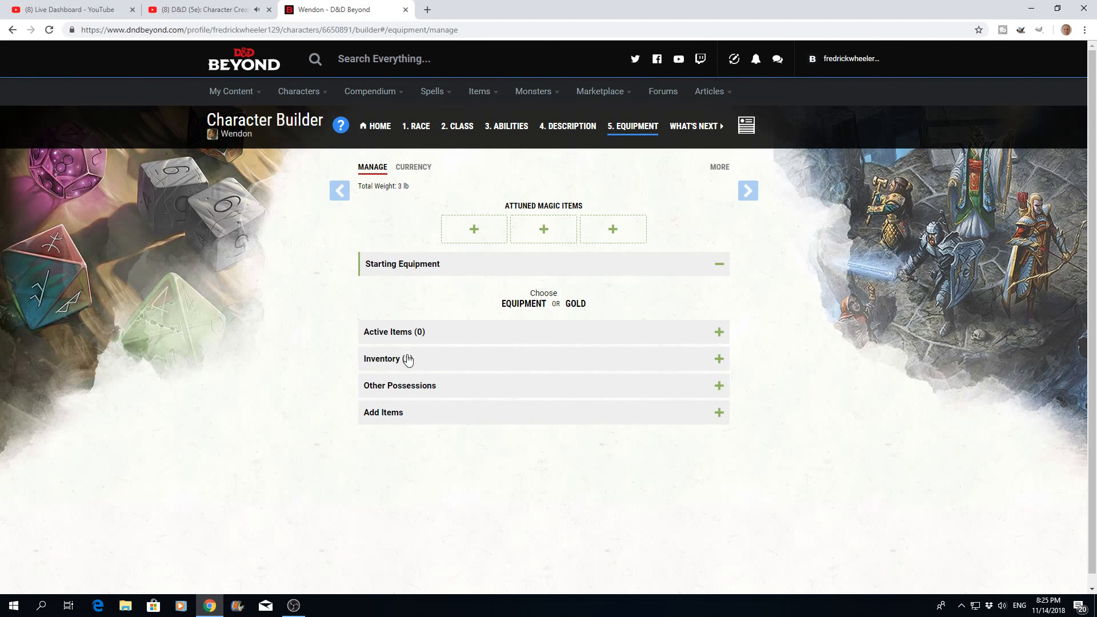
- Inspect the Healer's Kit details in the inventory and collapse the inventory
left_click(718, 360)
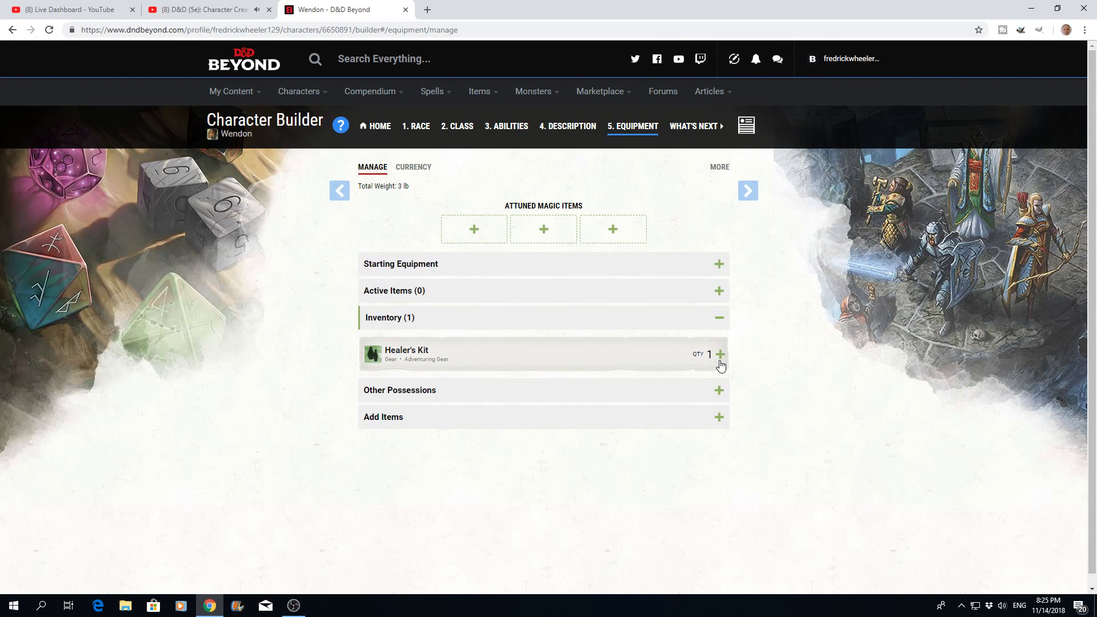
left_click(720, 362)
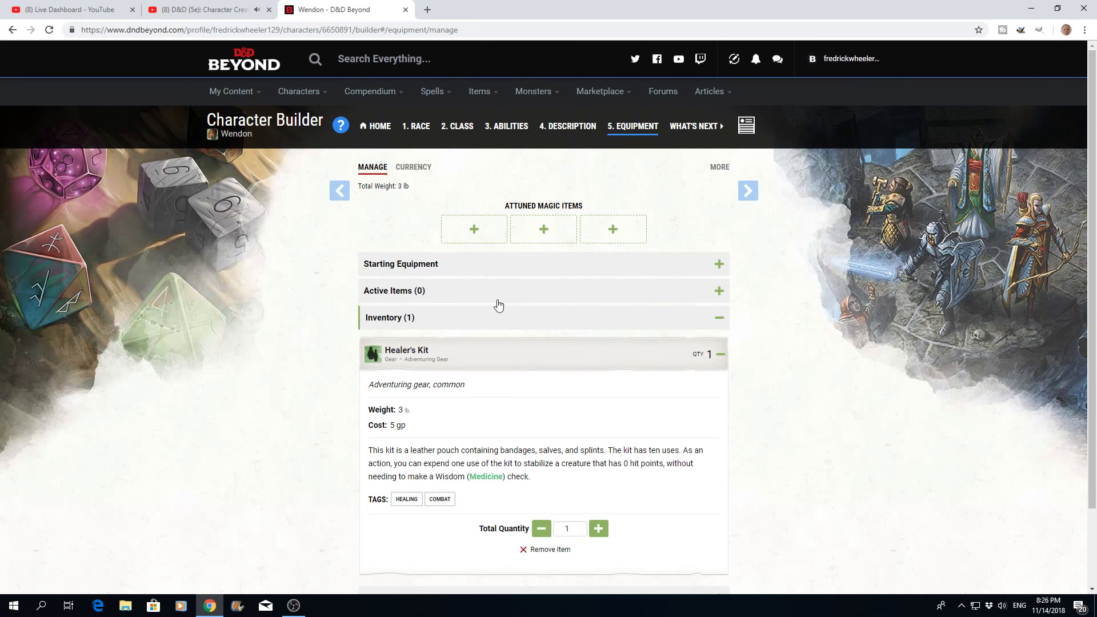
left_click(718, 319)
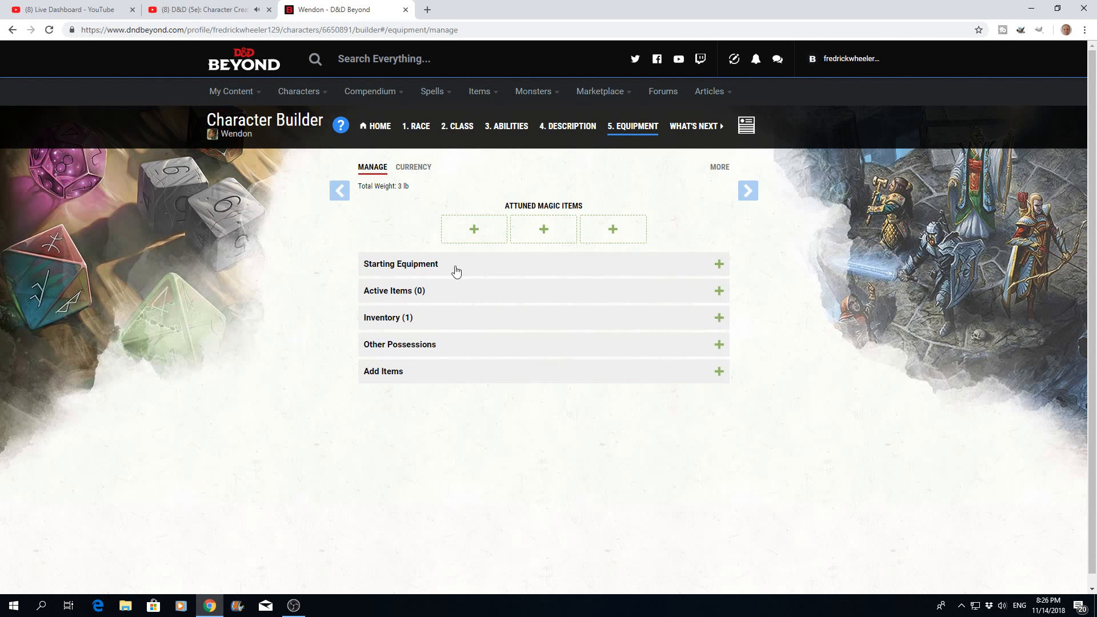
- Choose equipment instead of gold and select scale mail, two shortswords and an explorer's pack as Ranger starting equipment
left_click(718, 267)
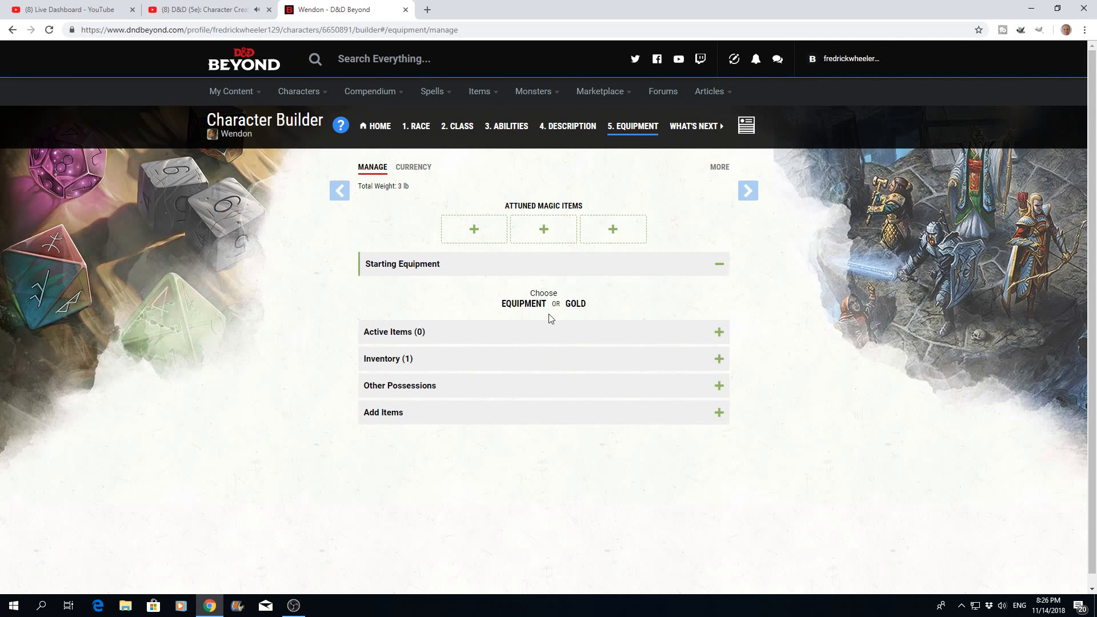
left_click(524, 304)
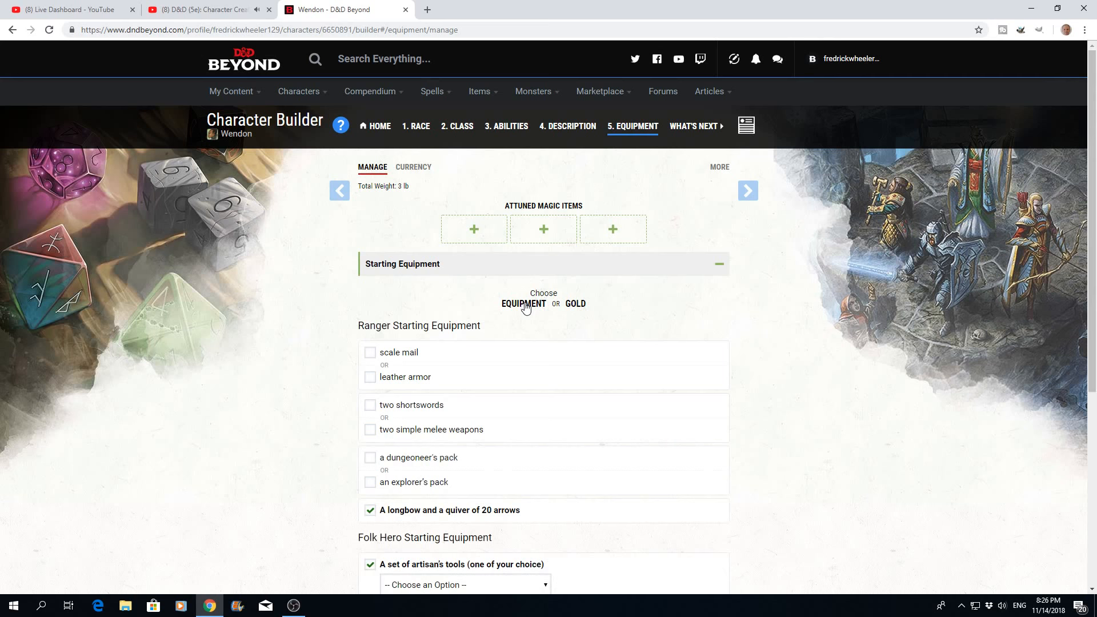
left_click(371, 354)
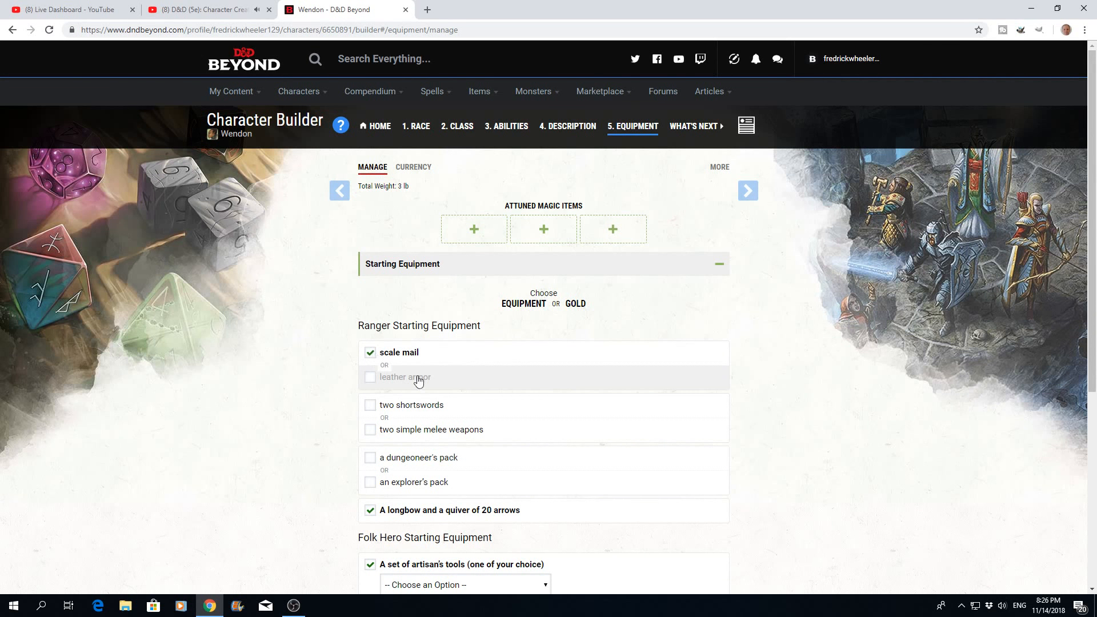
left_click(369, 408)
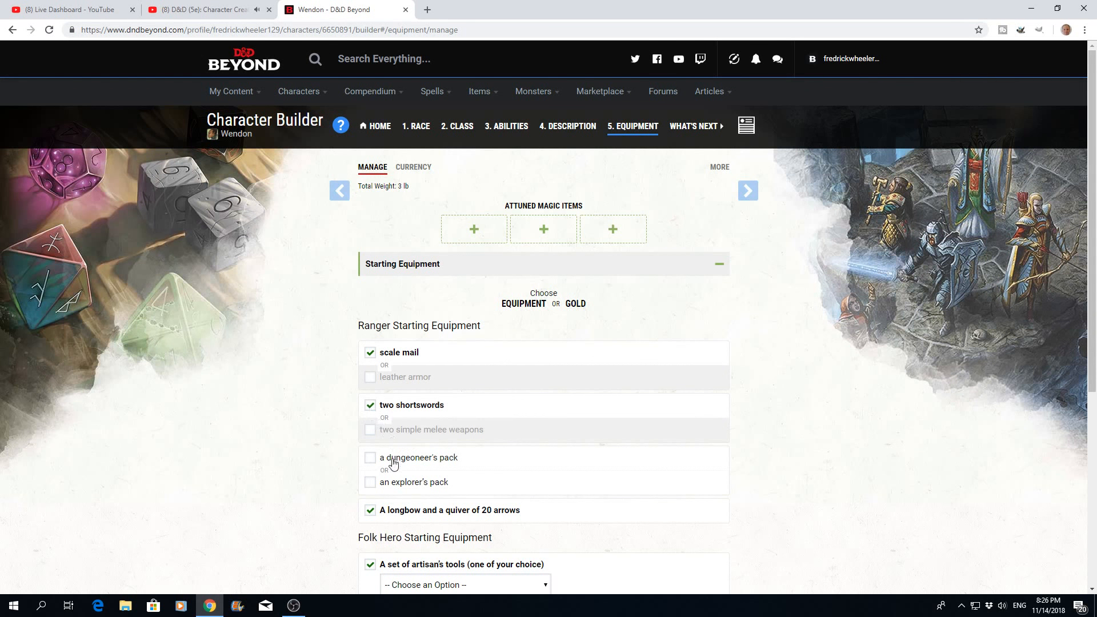
left_click(372, 483)
- Choose Woodcarver's Tools as the Folk Hero artisan's tools and add the starting equipment to the inventory
scroll(557, 458, "down", 5)
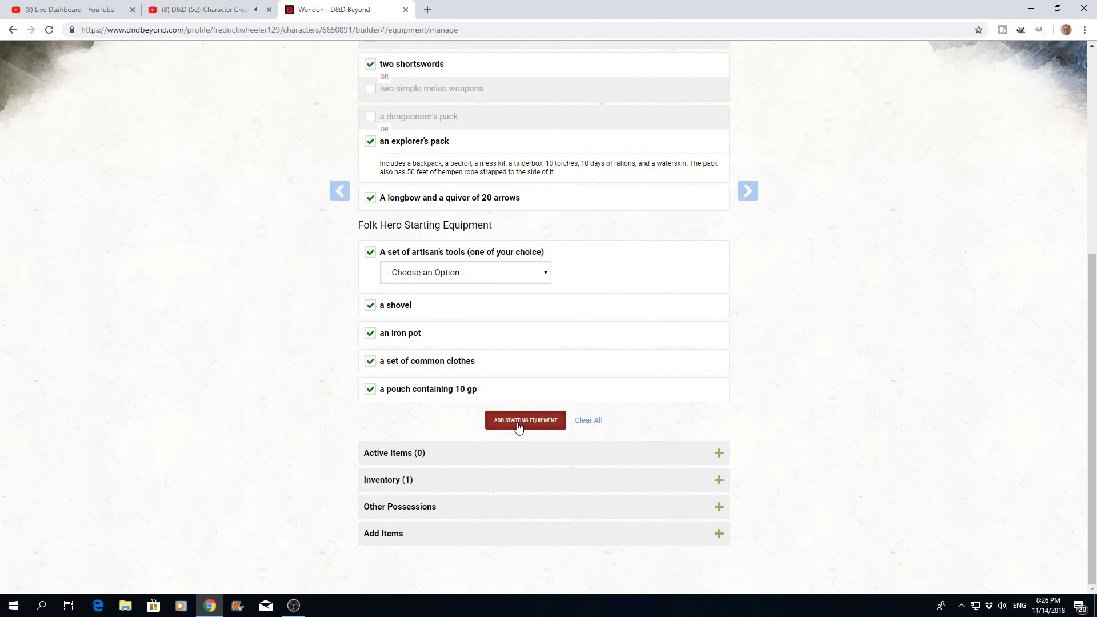
left_click(544, 273)
left_click(444, 388)
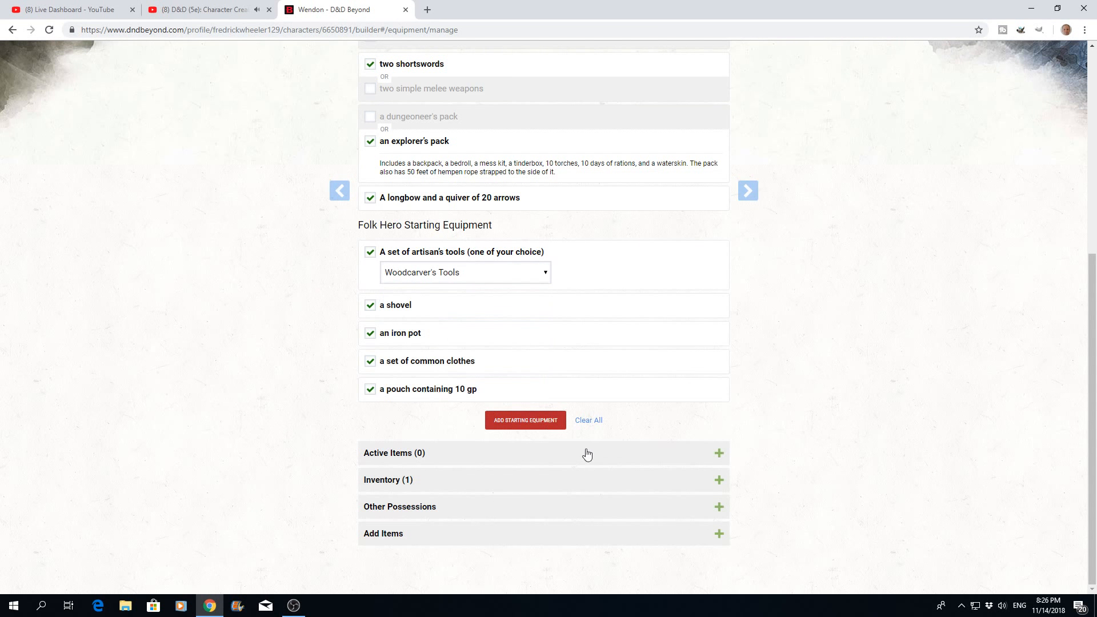
left_click(530, 423)
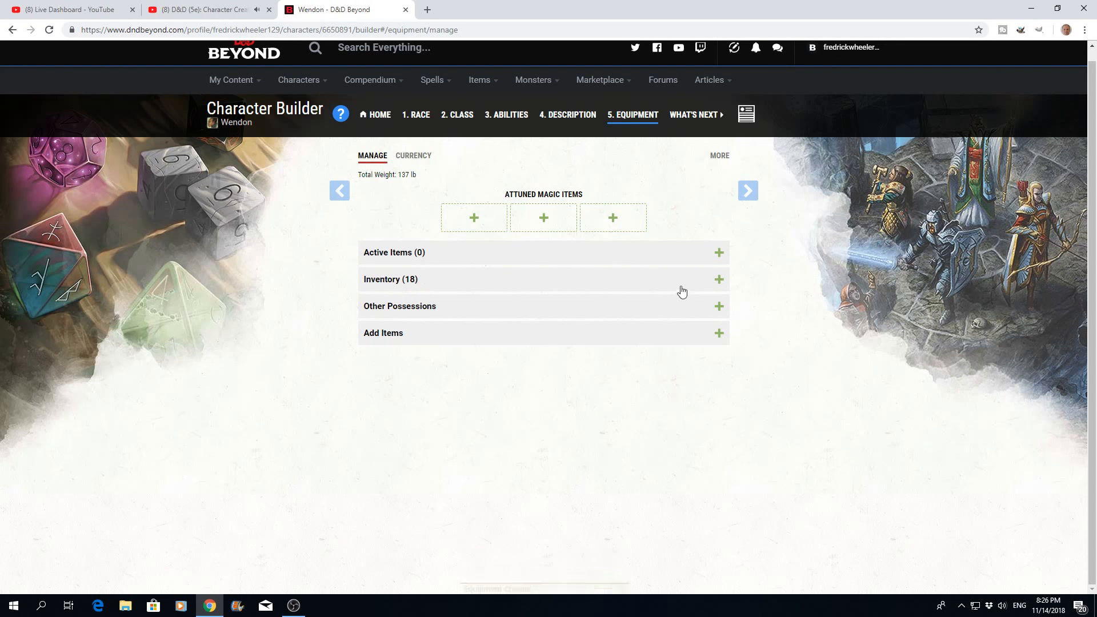
- Equip the Ranger from the inventory by wielding the longbow, wearing the scale mail and wielding one shortsword
left_click(718, 279)
scroll(611, 328, "up", 4)
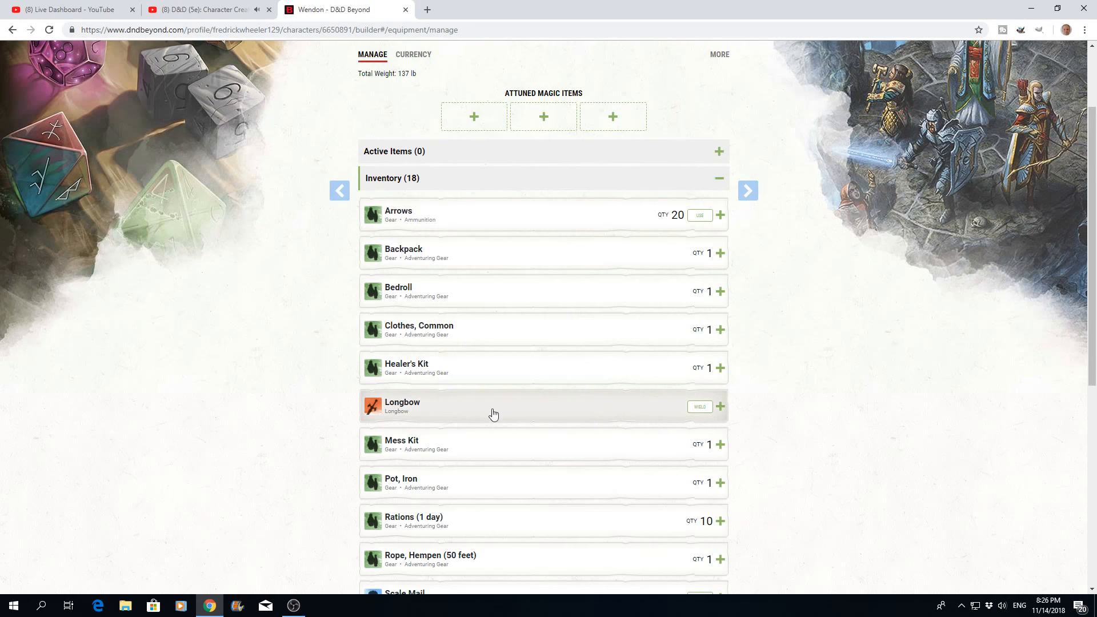
left_click(698, 408)
scroll(633, 435, "down", 3)
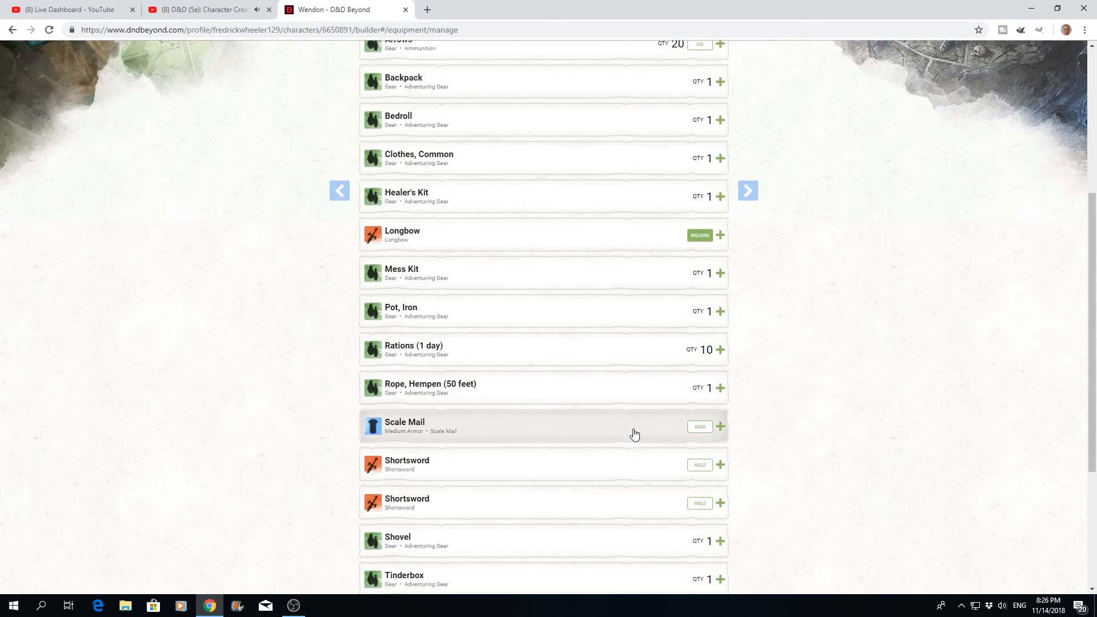
left_click(698, 429)
scroll(621, 426, "down", 2)
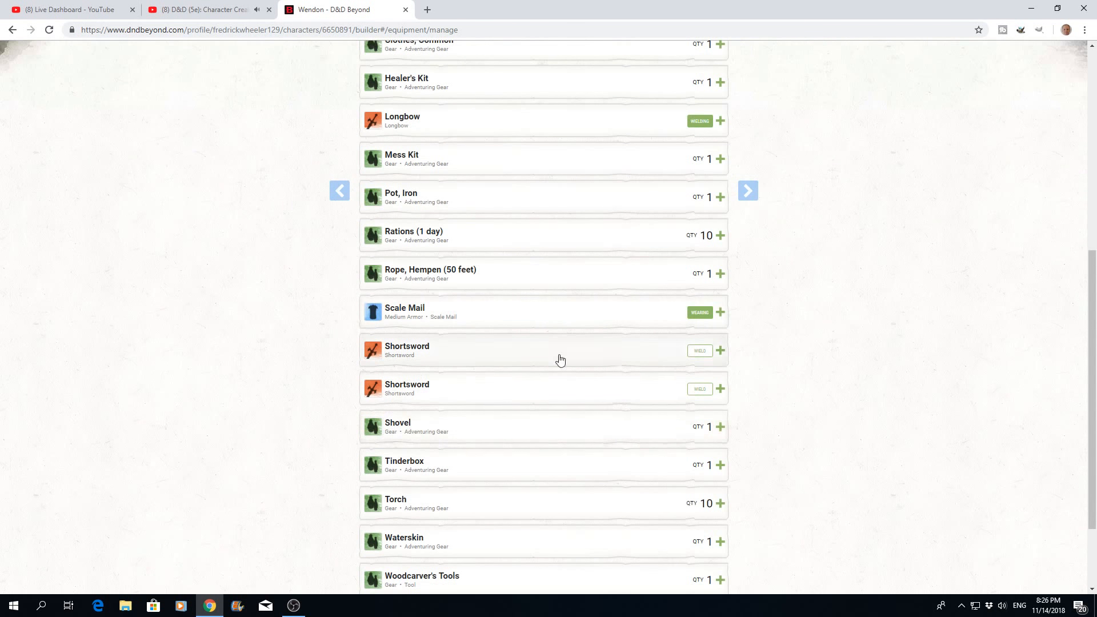
left_click(698, 353)
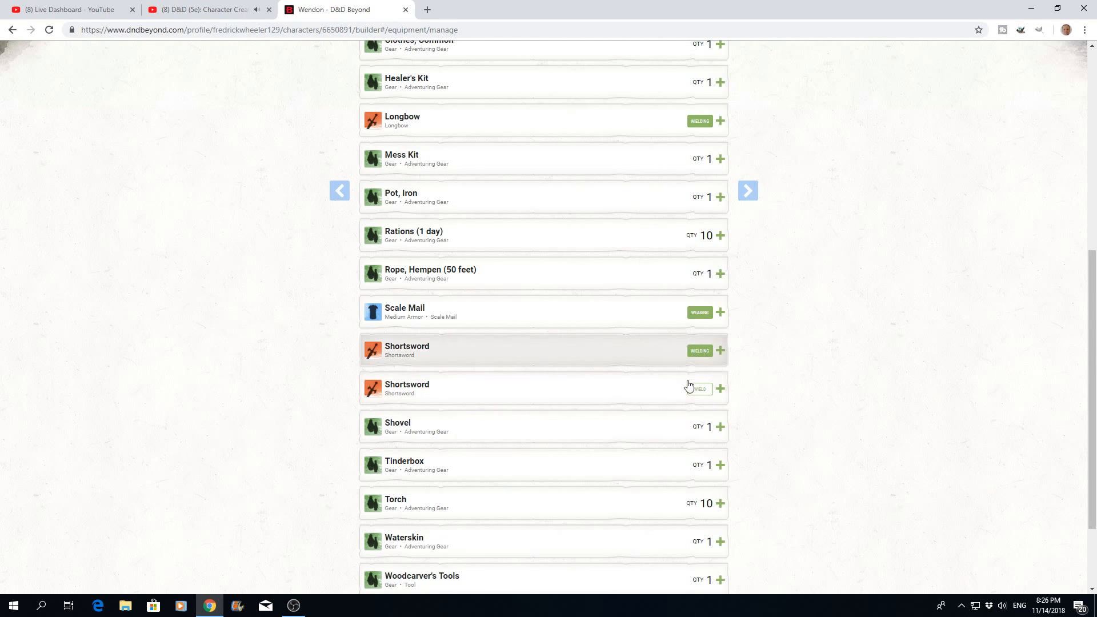
scroll(639, 401, "down", 2)
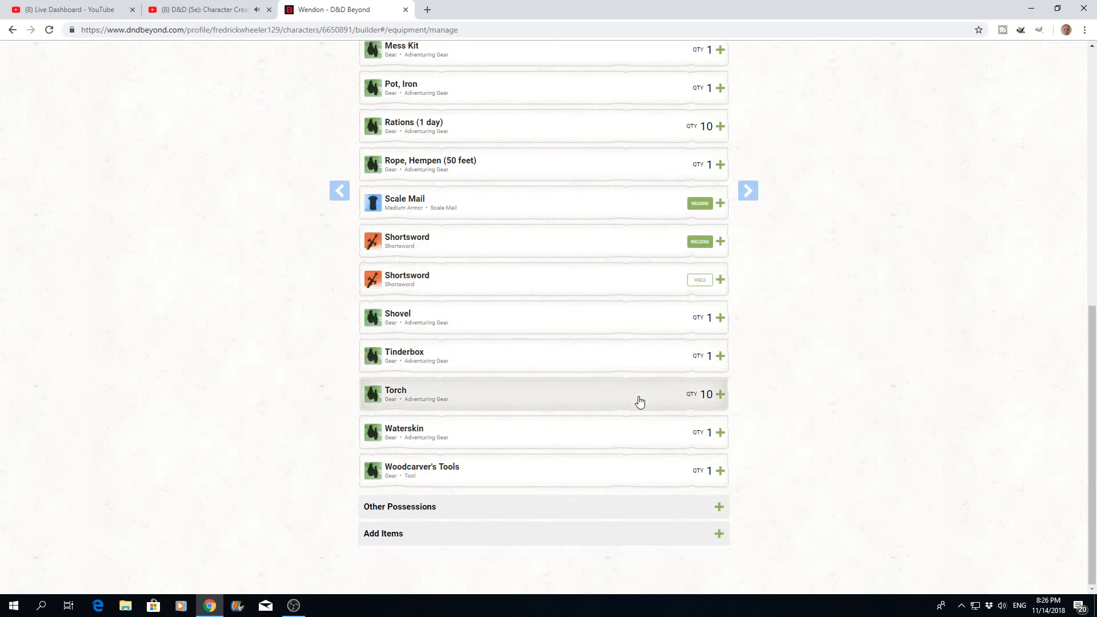
- Leave the equipment stage and open the Ranger's character sheet with the equipped items
scroll(639, 401, "up", 9)
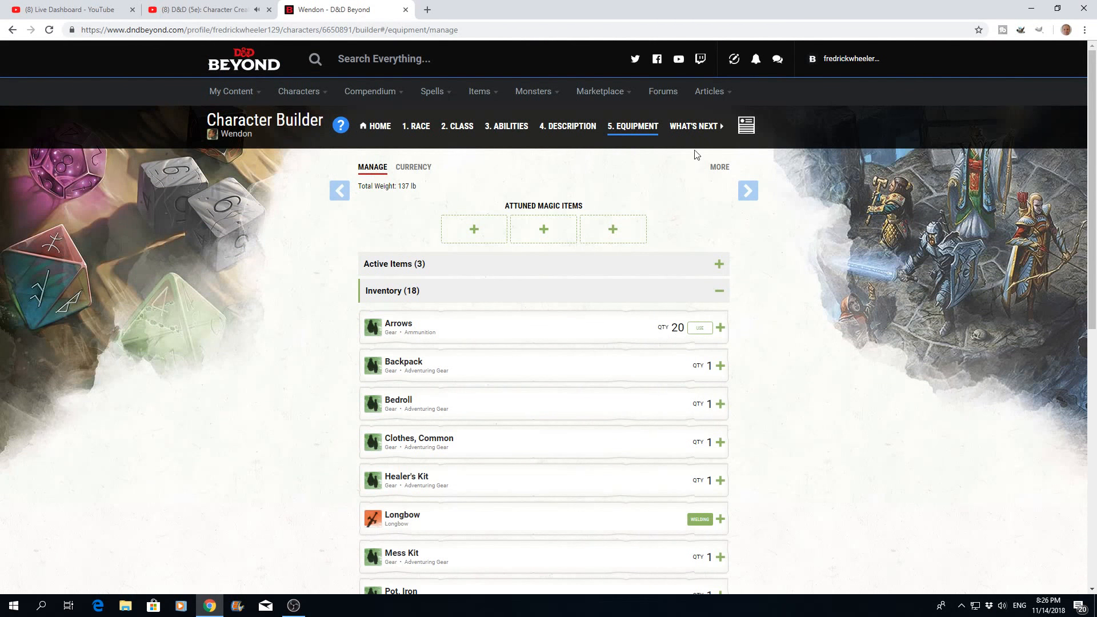
left_click(748, 195)
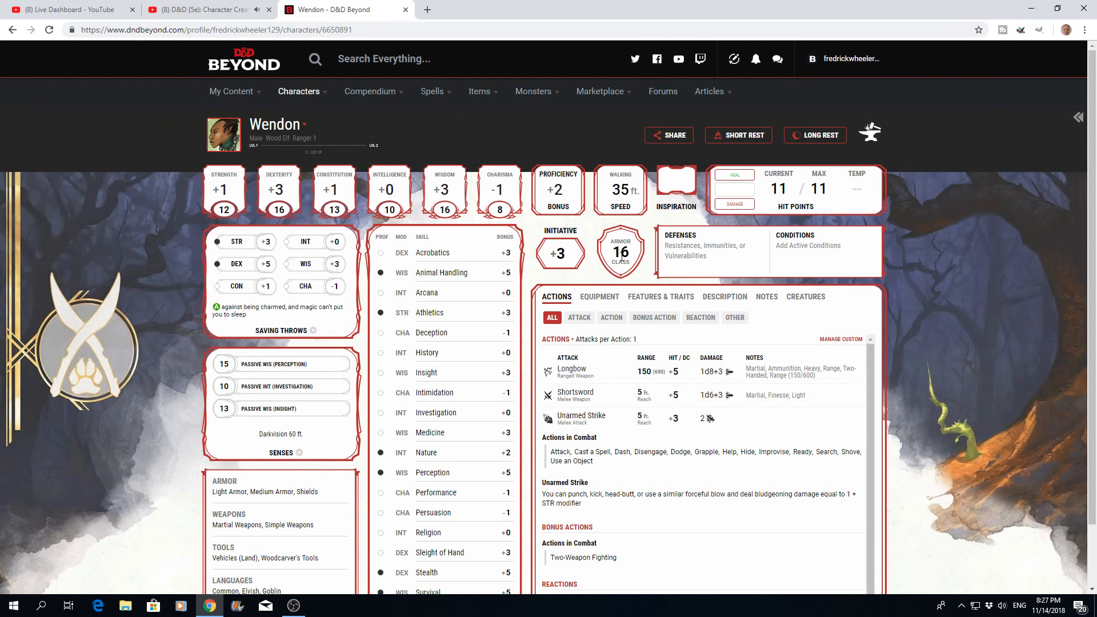
- Review the Ranger's carried equipment on the character sheet, including the inventory list and the attunement slots
left_click(598, 297)
scroll(625, 396, "down", 3)
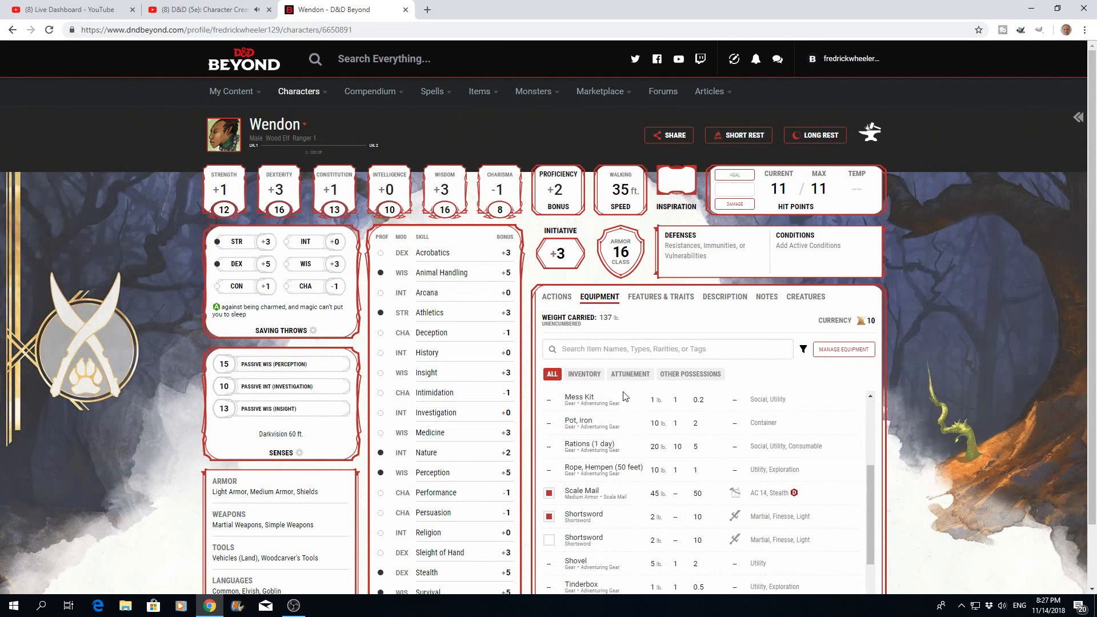
scroll(619, 447, "up", 3)
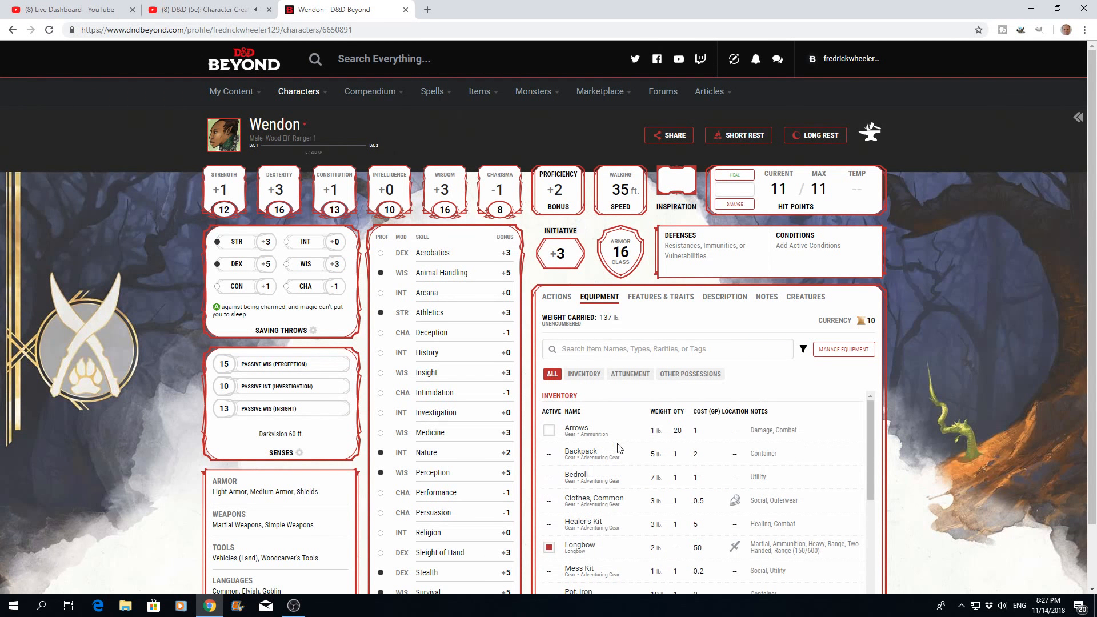
scroll(936, 370, "down", 1)
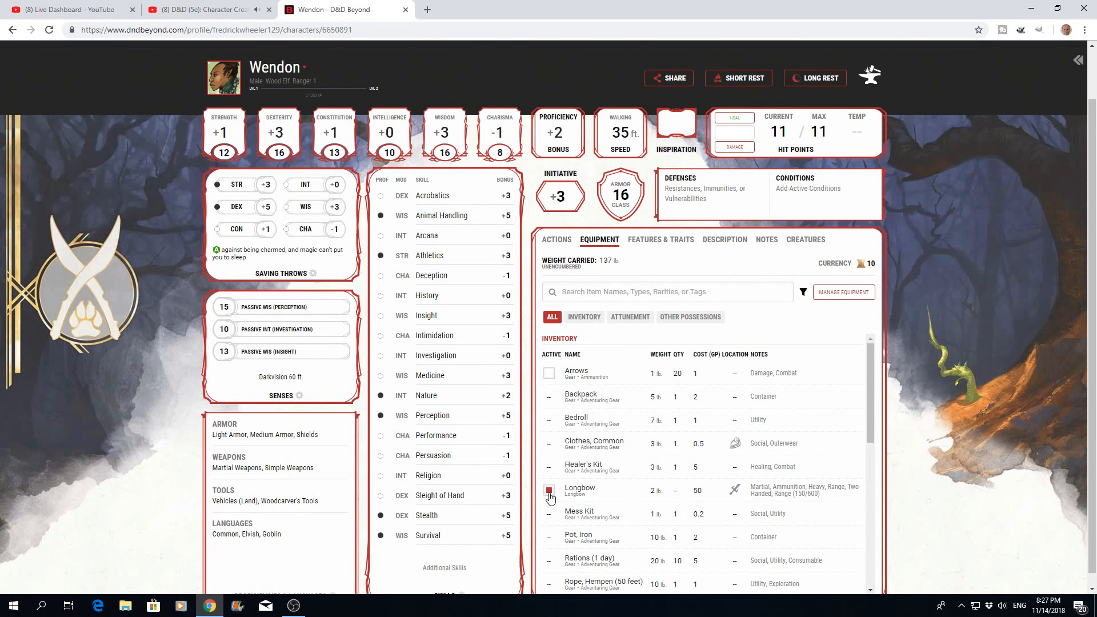
scroll(640, 484, "down", 3)
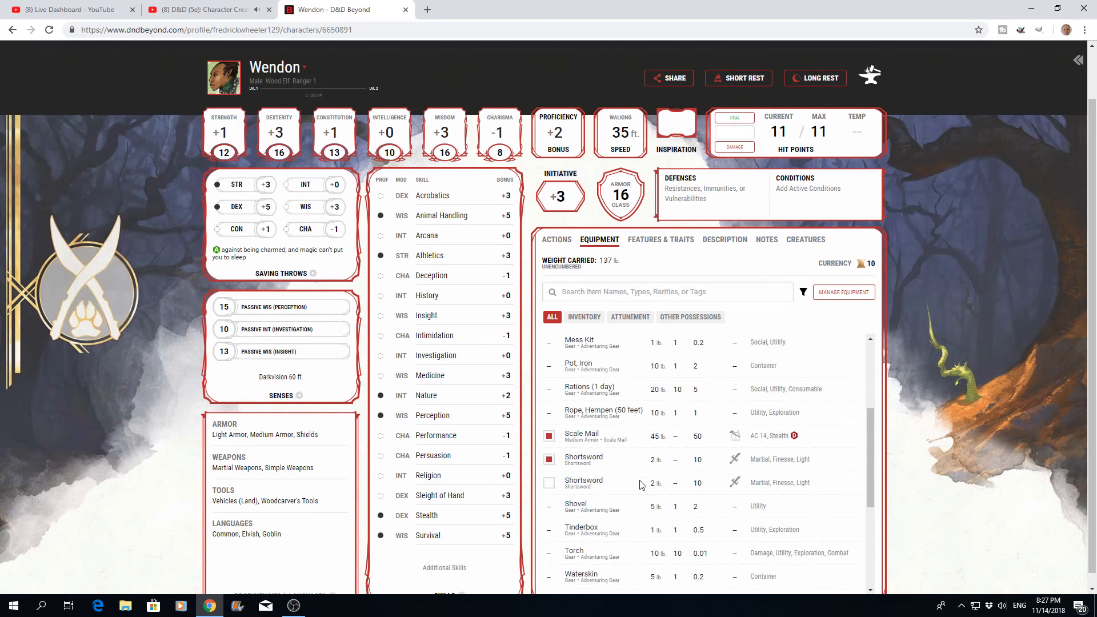
scroll(641, 485, "down", 3)
scroll(641, 485, "up", 6)
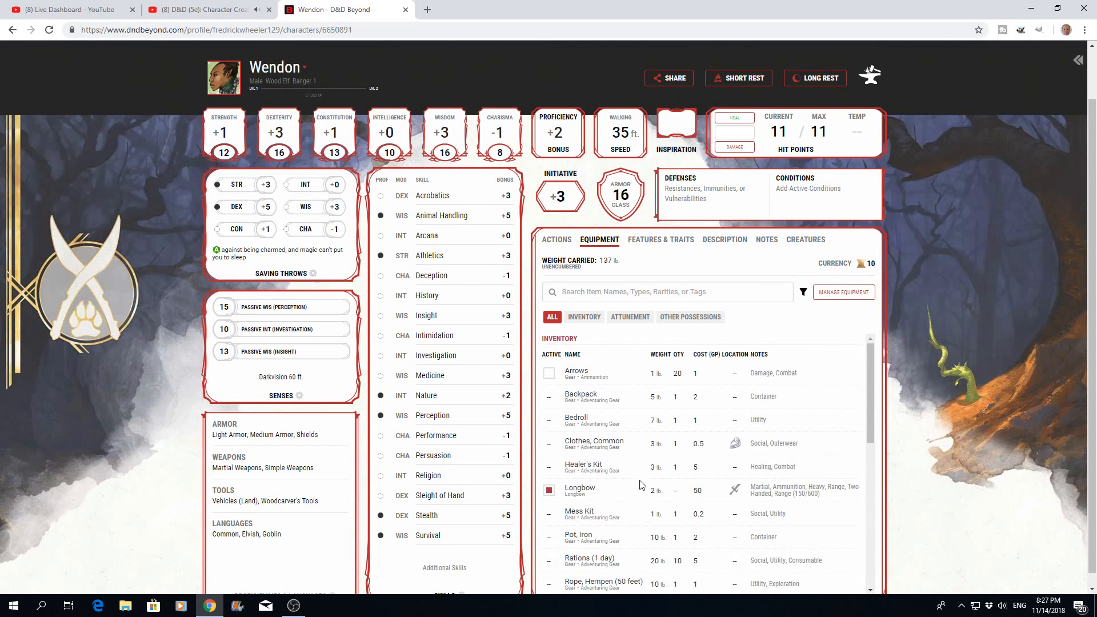
left_click(587, 322)
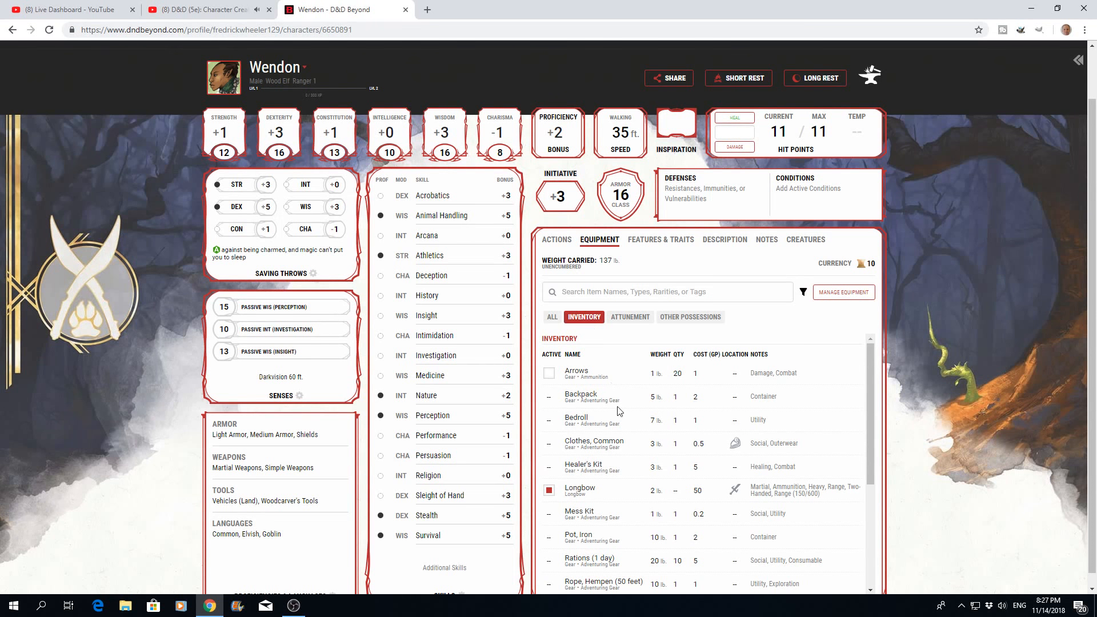
left_click(631, 321)
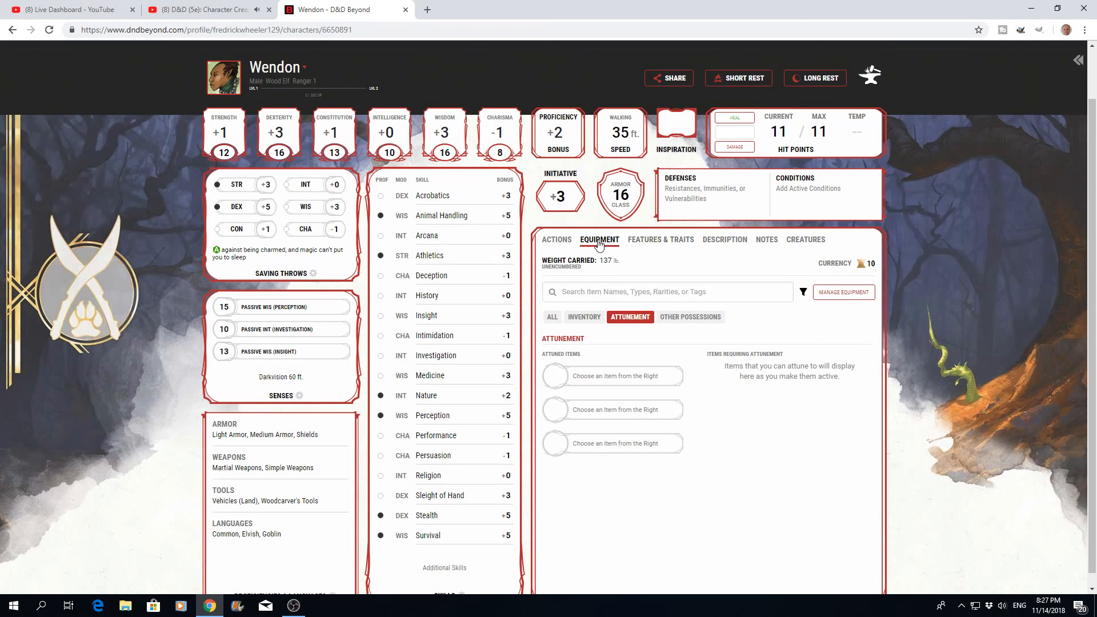
- Review the Ranger's actions by category, covering attacks, actions, bonus actions and reactions, and return to the full list
left_click(562, 245)
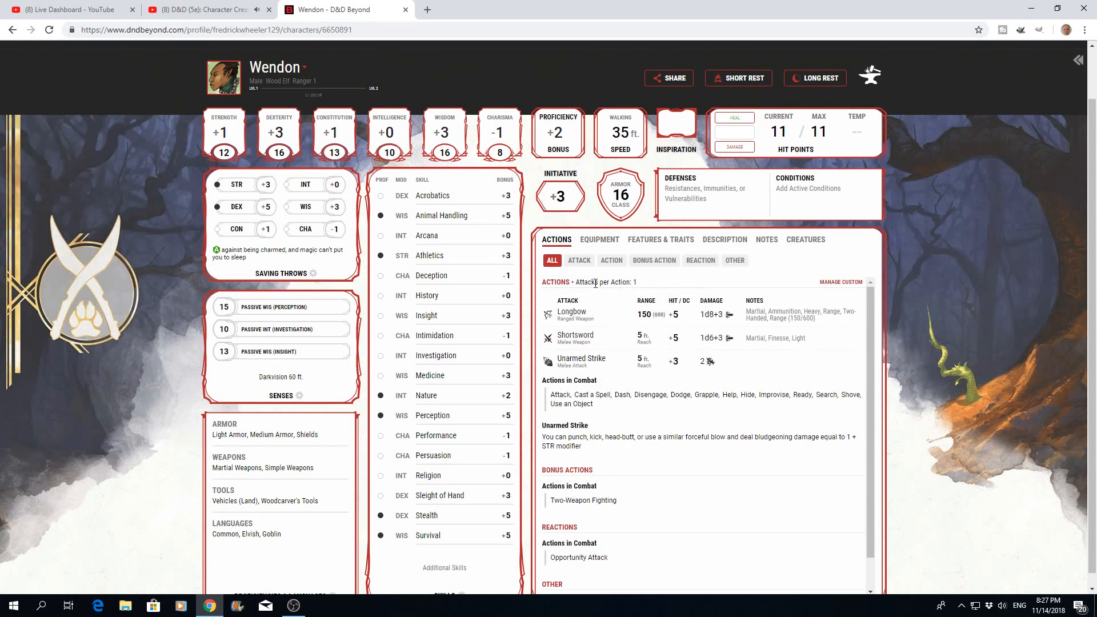
left_click(579, 261)
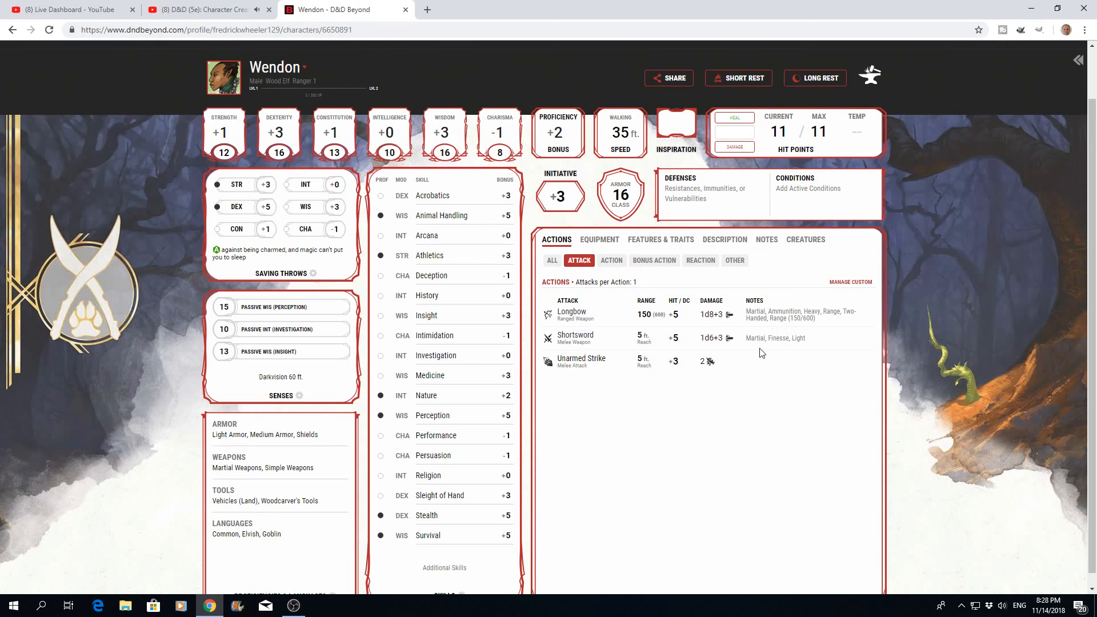
left_click(610, 262)
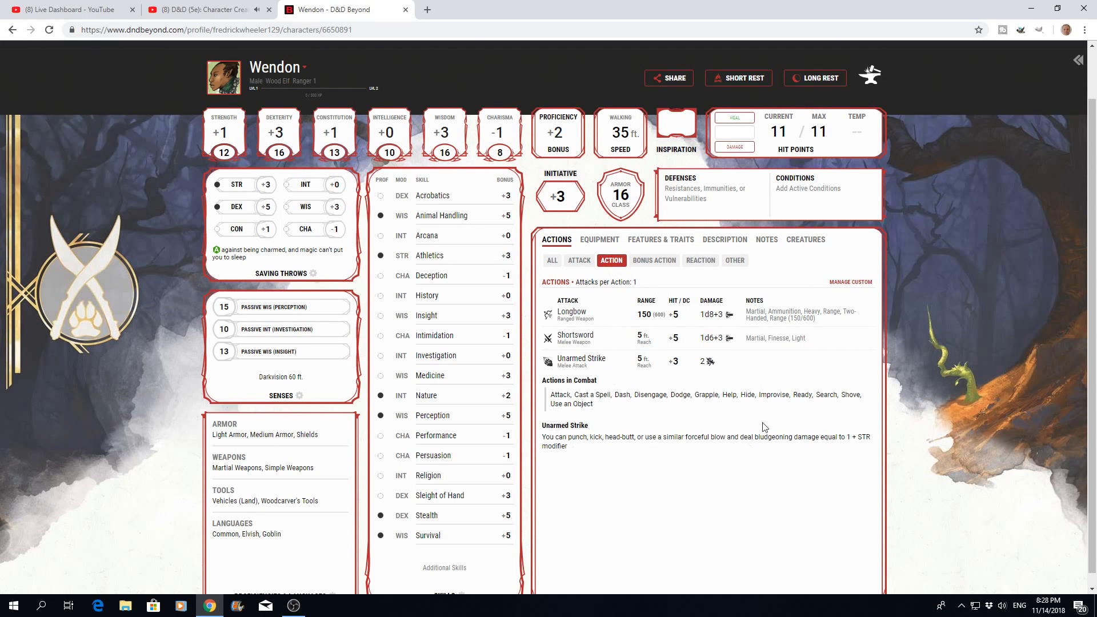
left_click(654, 261)
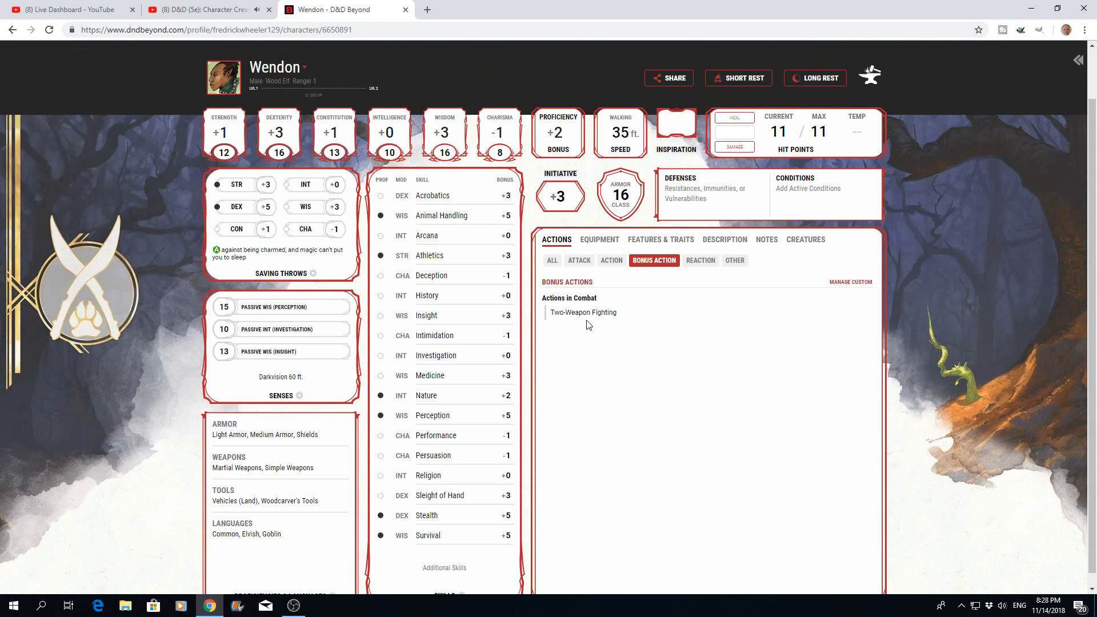
left_click(700, 262)
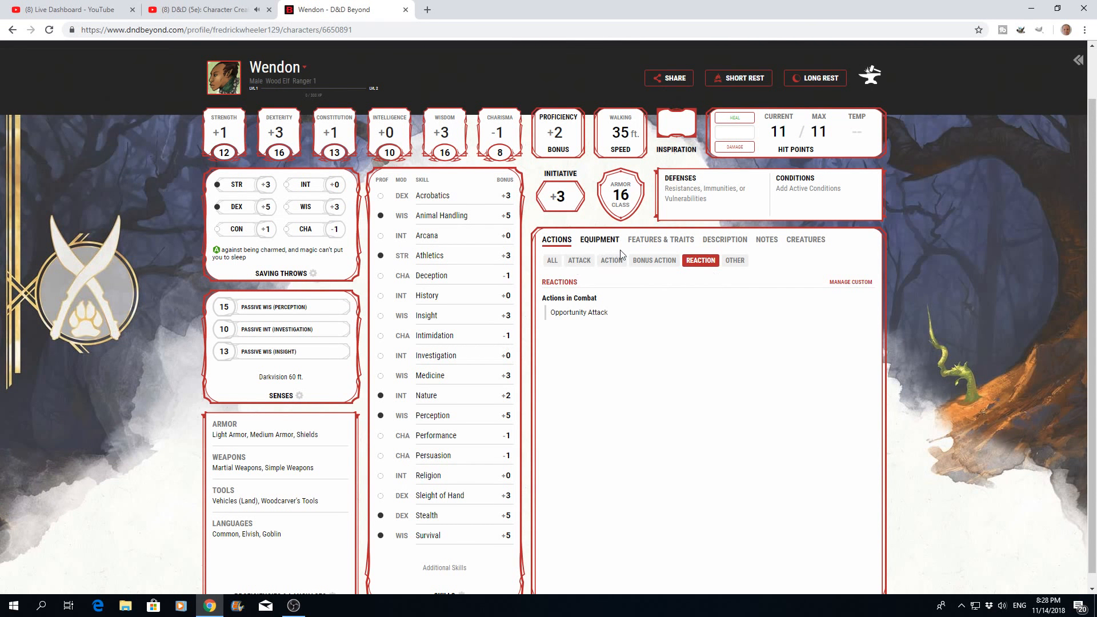
left_click(551, 261)
- Examine the Ranger's skill proficiencies, passive senses, and armor, weapon, tool and language proficiencies on the character sheet
scroll(610, 314, "up", 1)
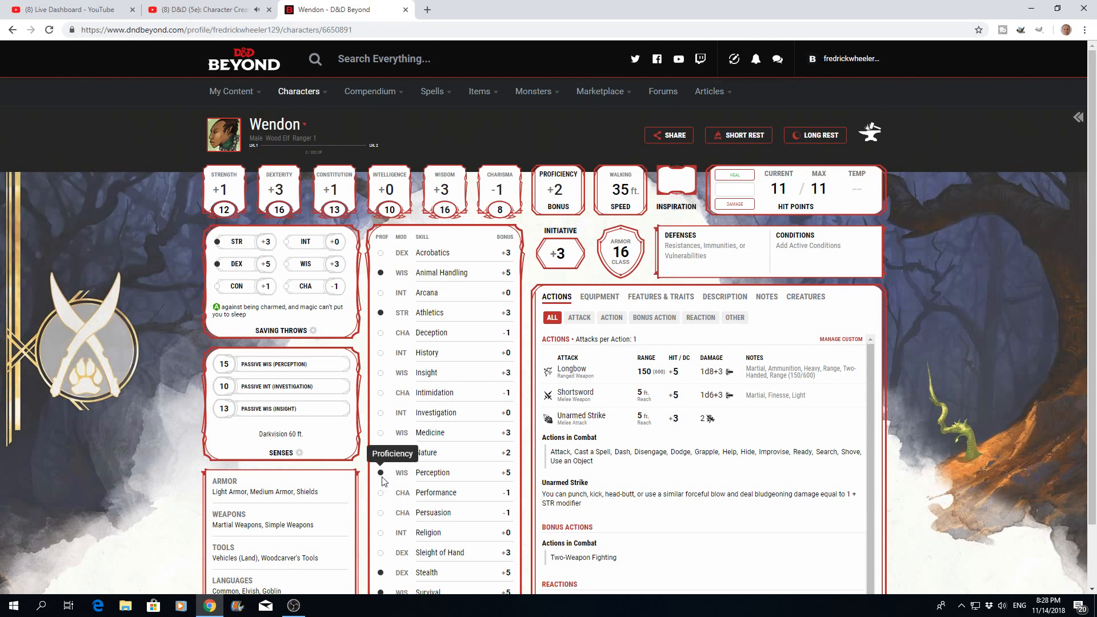
scroll(434, 460, "down", 2)
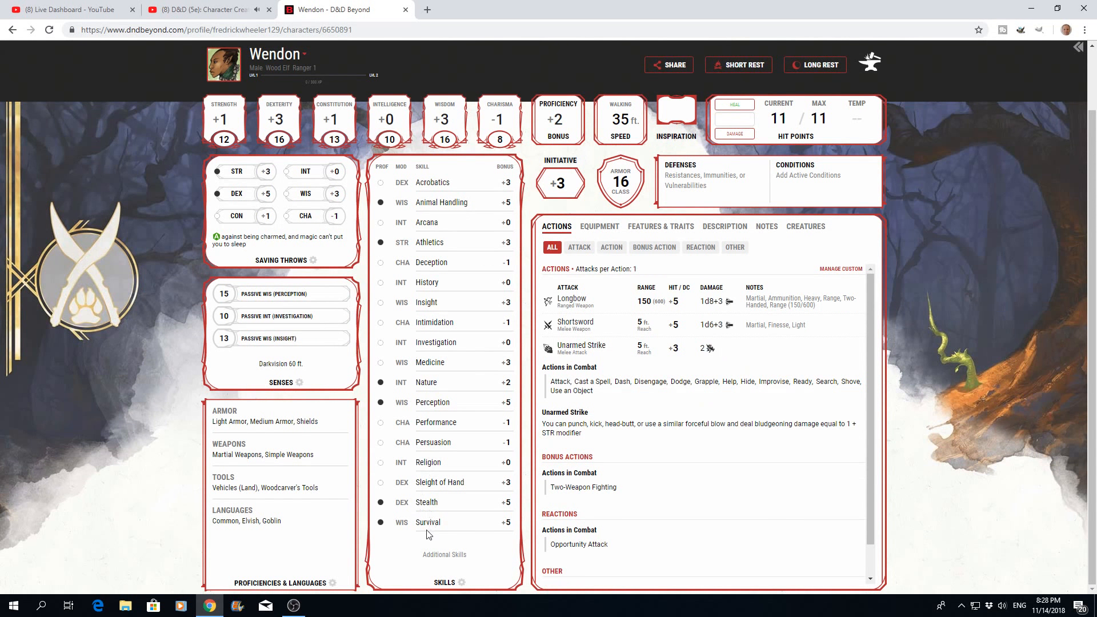
scroll(429, 497, "up", 2)
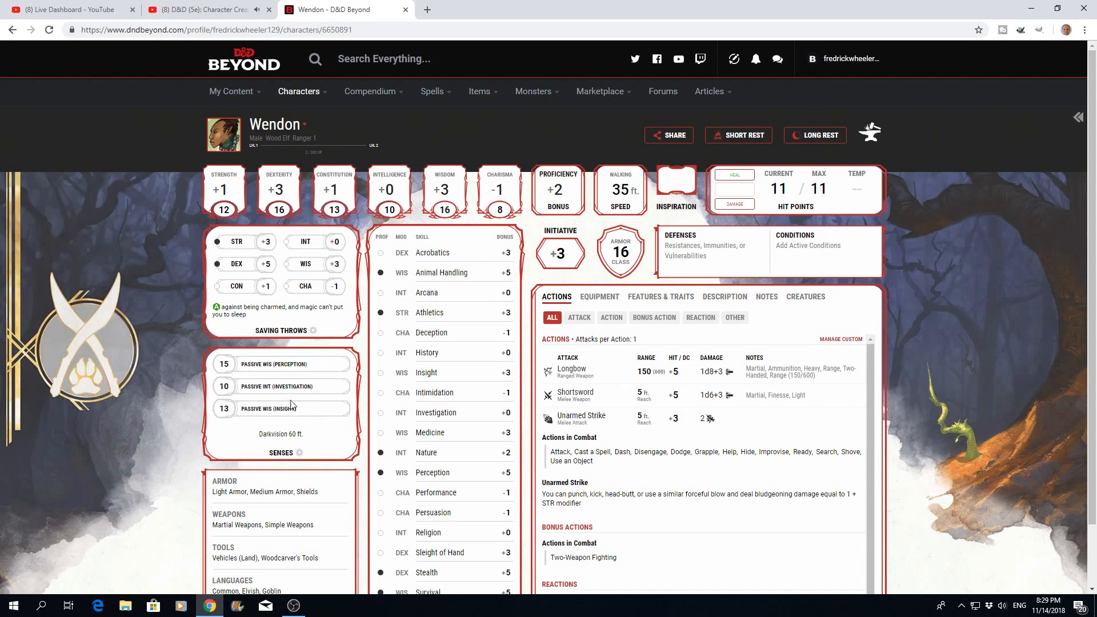
scroll(292, 404, "down", 2)
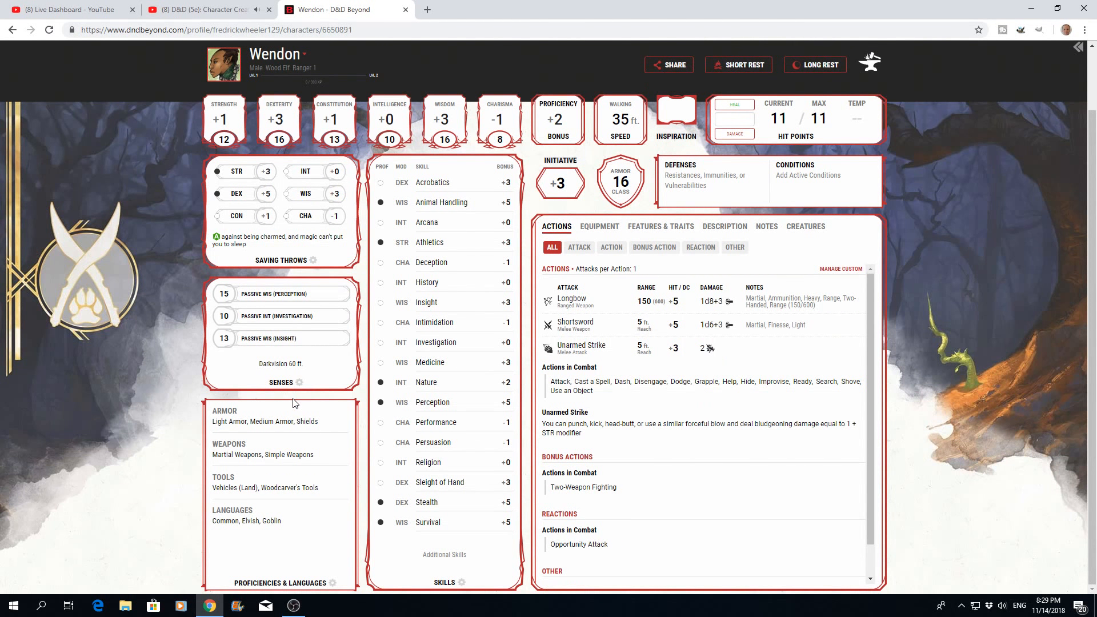
scroll(292, 404, "up", 2)
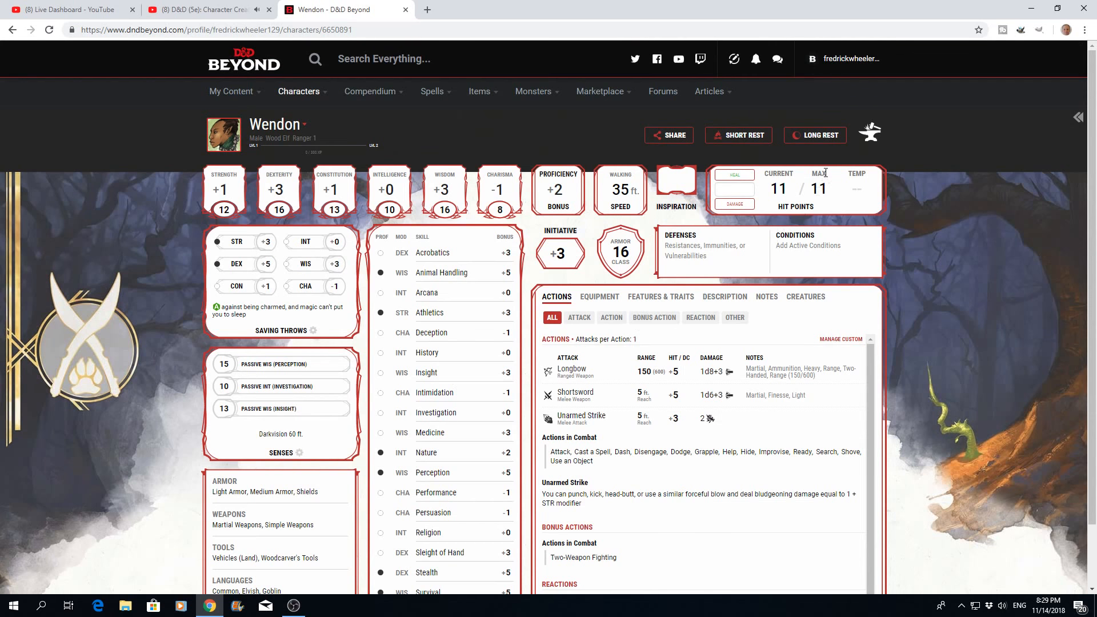